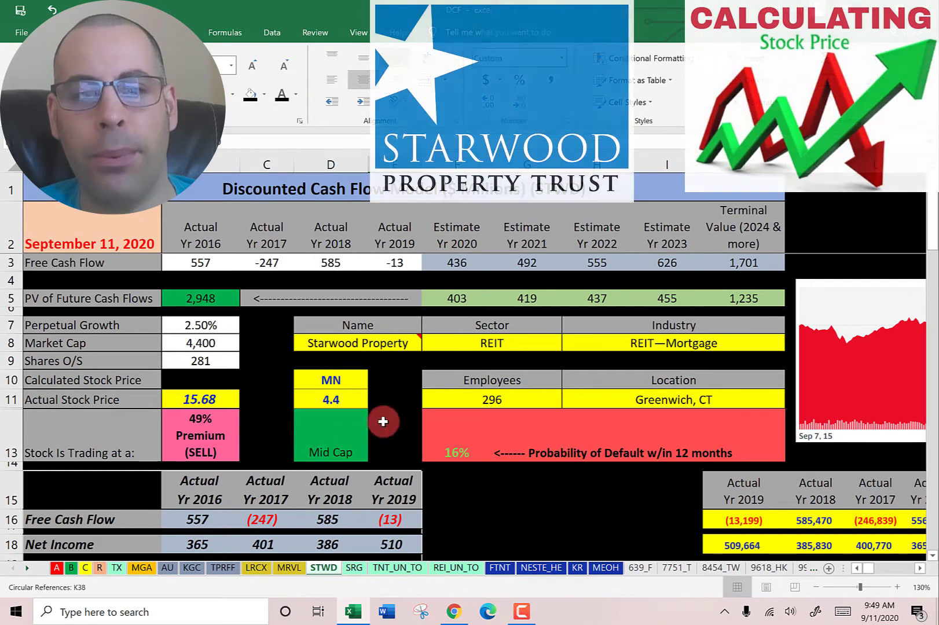
Examine the cap-size category, actual stock price, market cap in billions and shares outstanding in the STWD model.
{"action": "left_click", "coordinate": [327, 440]}
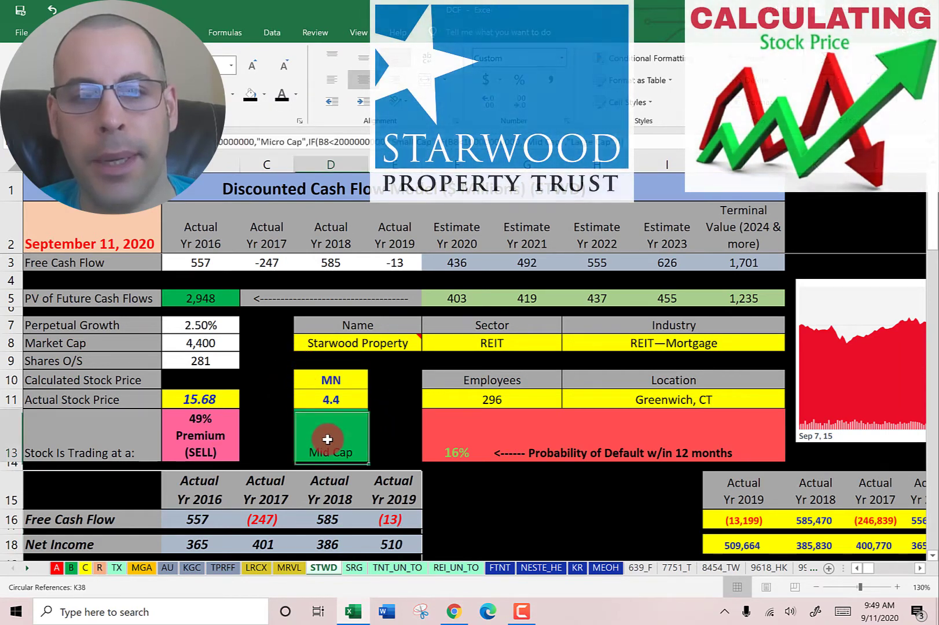
{"action": "left_click", "coordinate": [197, 401]}
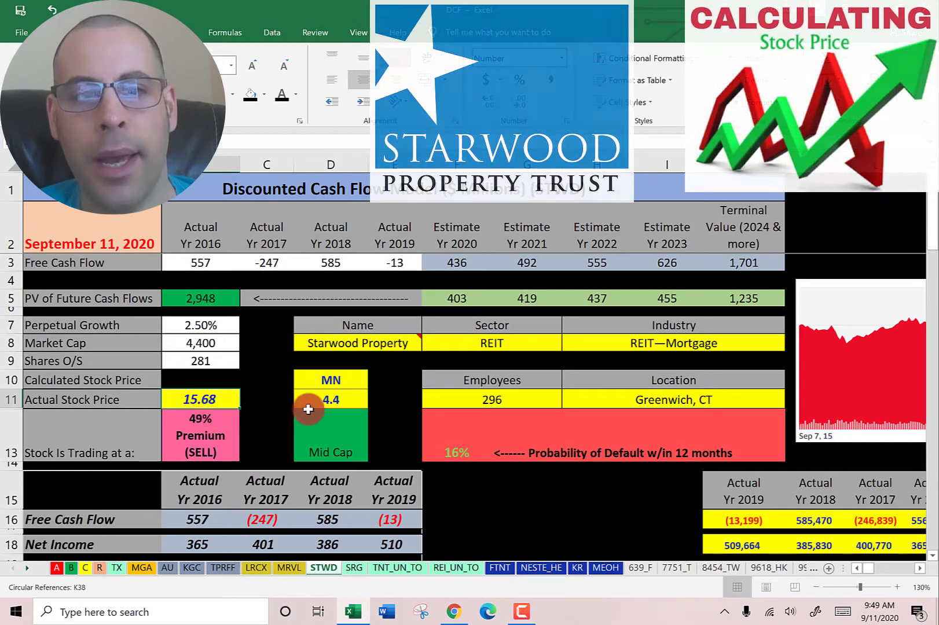
{"action": "left_click", "coordinate": [331, 401]}
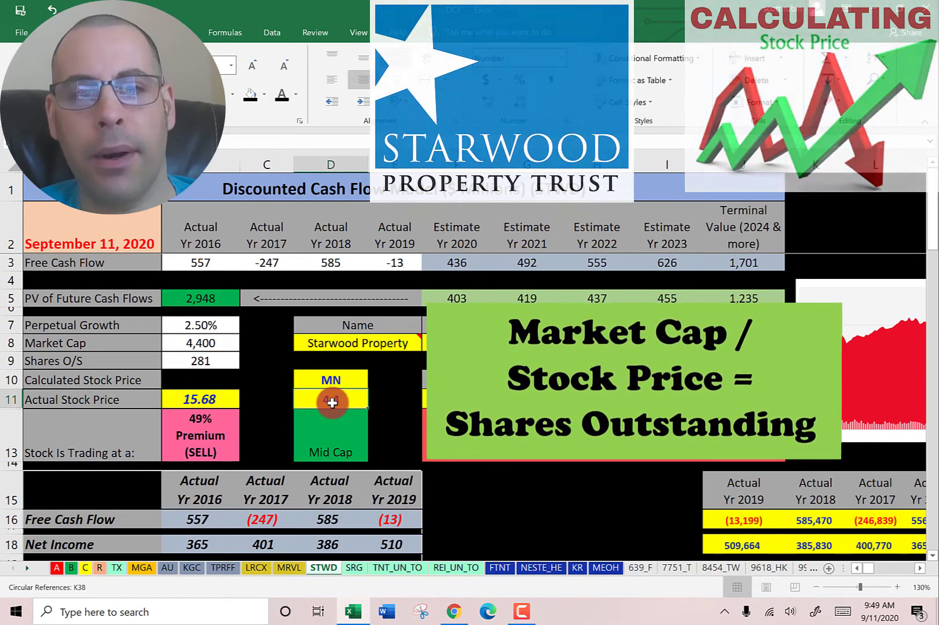
{"action": "left_click", "coordinate": [209, 399]}
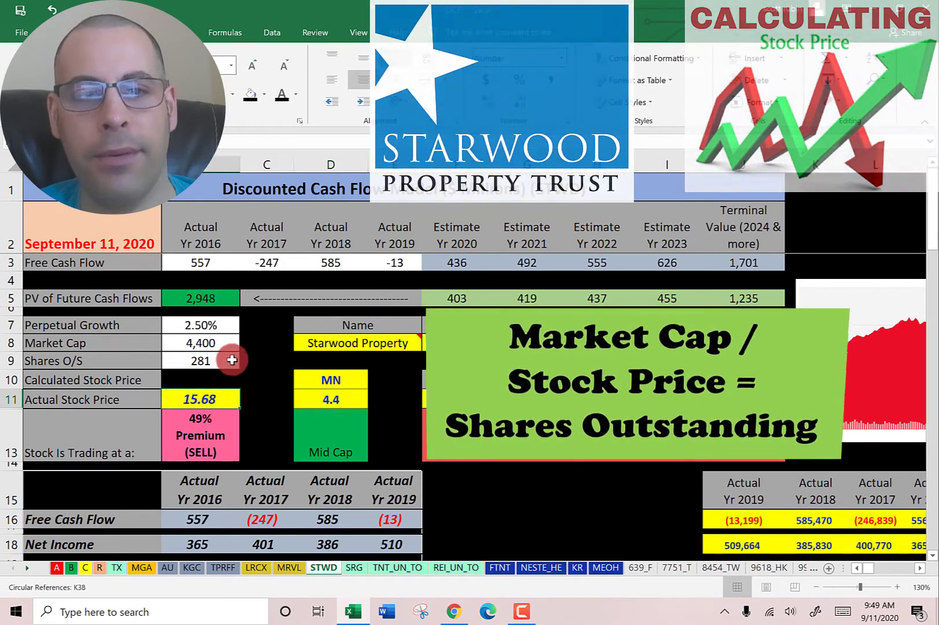
{"action": "left_click", "coordinate": [222, 361]}
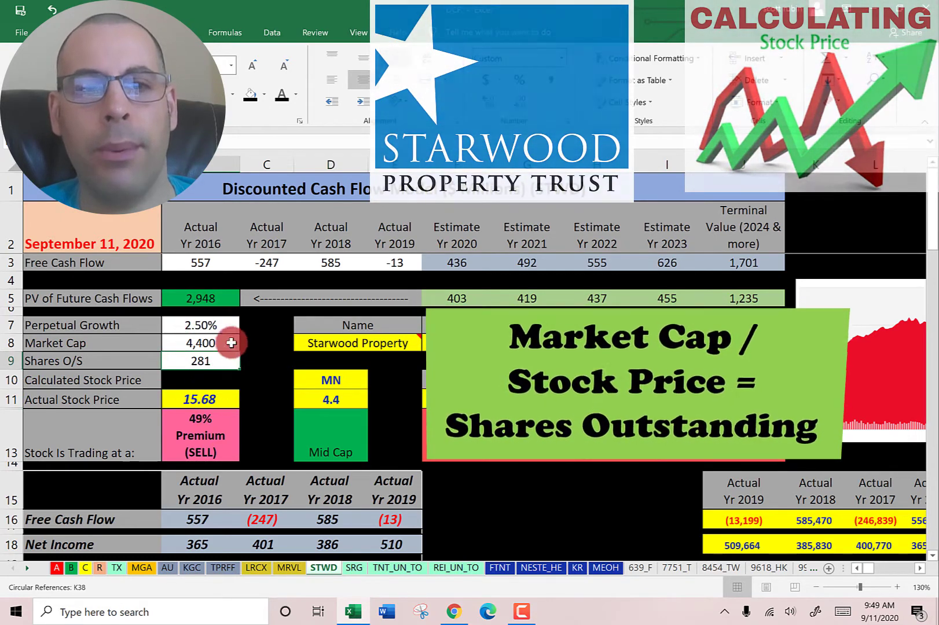
Review the actual free cash flow figures for 2016 to 2019, focusing on the negative years.
{"action": "scroll", "coordinate": [281, 366], "scroll_direction": "down", "scroll_amount": 3}
{"action": "left_click", "coordinate": [266, 364]}
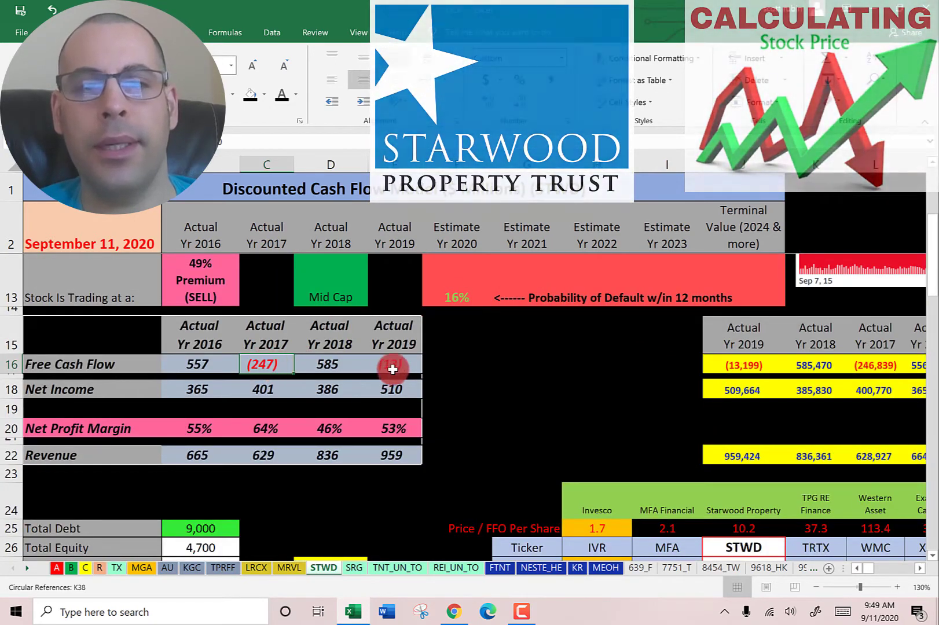
{"action": "key", "text": "Right"}
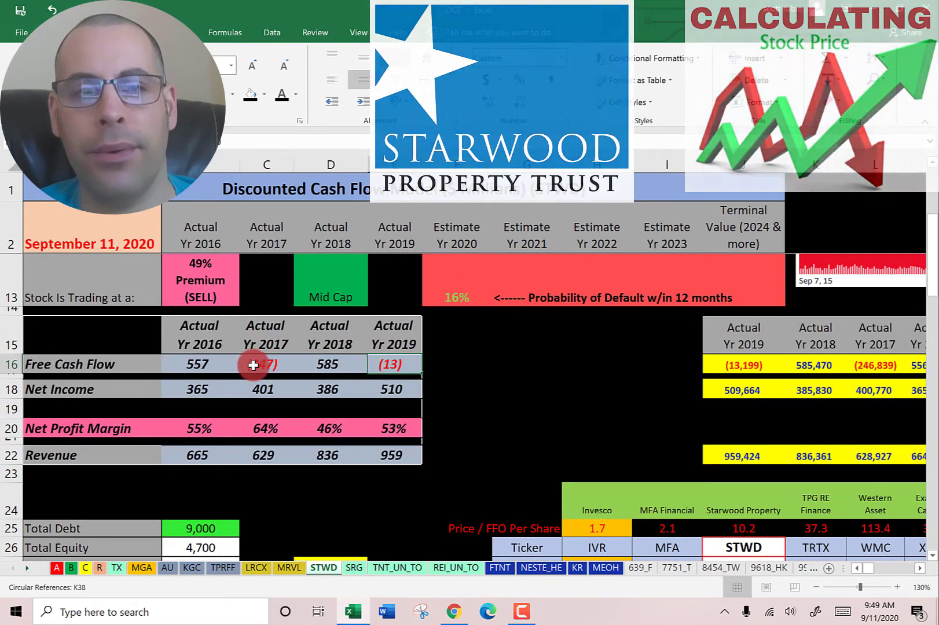
{"action": "left_click", "coordinate": [262, 364]}
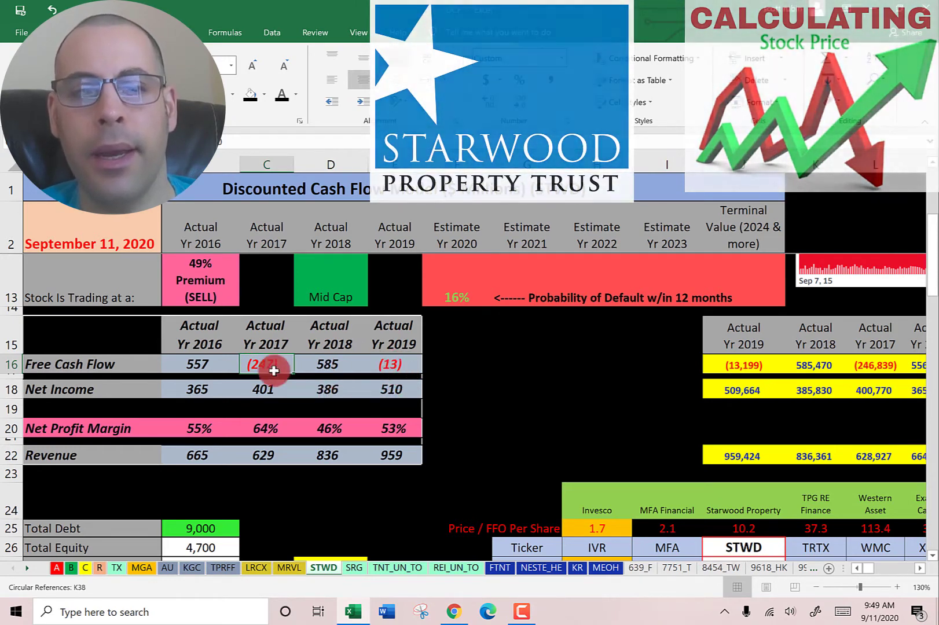
Go through the actual net income figures year by year from 2016 to 2019.
{"action": "left_click", "coordinate": [209, 387]}
{"action": "left_click", "coordinate": [263, 387]}
{"action": "left_click", "coordinate": [330, 391]}
{"action": "left_click", "coordinate": [394, 387]}
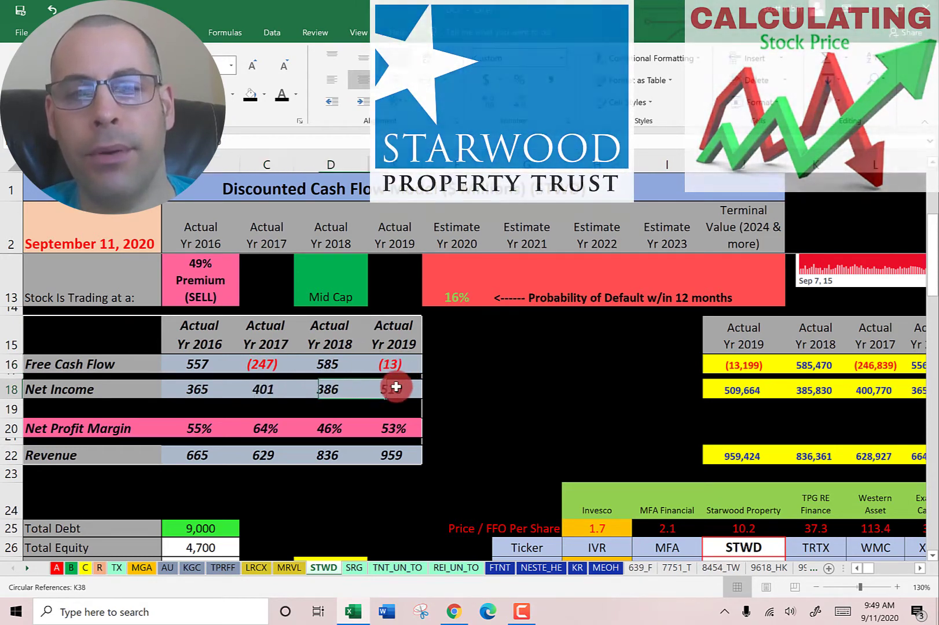
{"action": "left_click", "coordinate": [328, 387]}
{"action": "left_click", "coordinate": [262, 388]}
{"action": "left_click", "coordinate": [175, 409]}
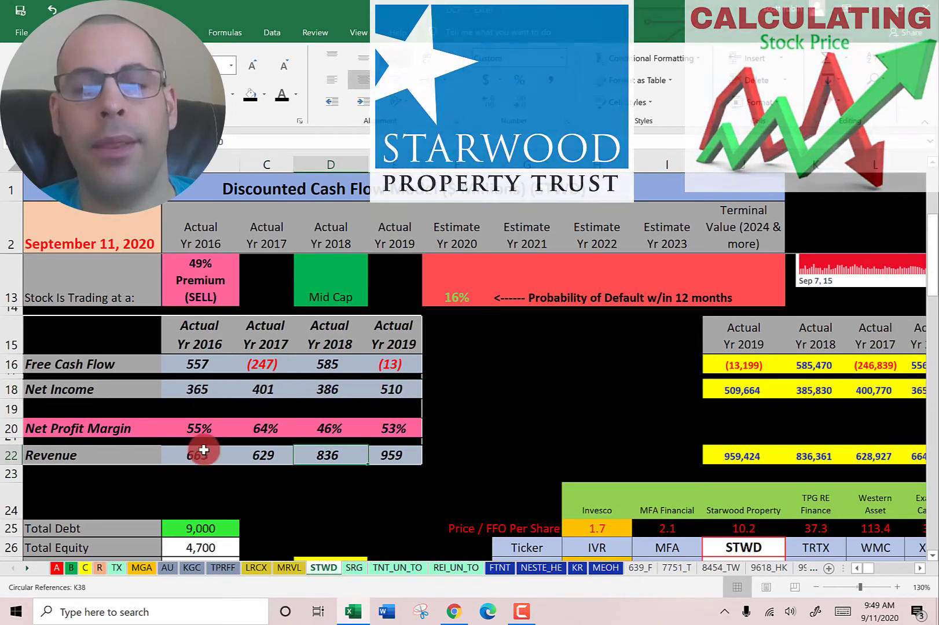
Go through the actual revenue figures year by year from 2016 to 2019.
{"action": "left_click", "coordinate": [197, 455]}
{"action": "left_click", "coordinate": [264, 455]}
{"action": "left_click", "coordinate": [328, 455]}
{"action": "left_click", "coordinate": [395, 455]}
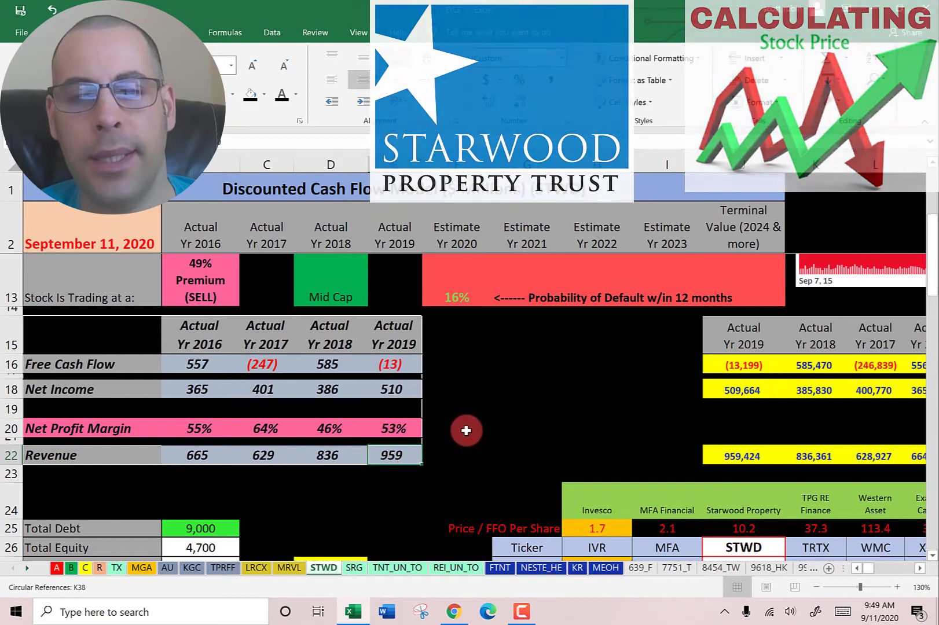
Examine the debt figures and the WACC components: cost and weight of debt, beta, and cost and weight of equity.
{"action": "scroll", "coordinate": [347, 351], "scroll_direction": "down", "scroll_amount": 3}
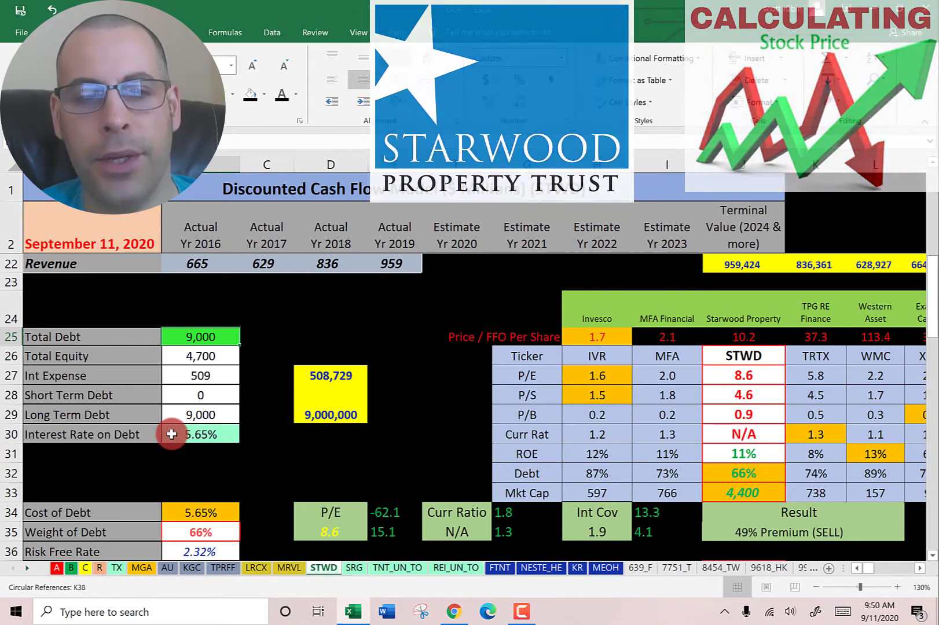
{"action": "scroll", "coordinate": [183, 399], "scroll_direction": "down", "scroll_amount": 2}
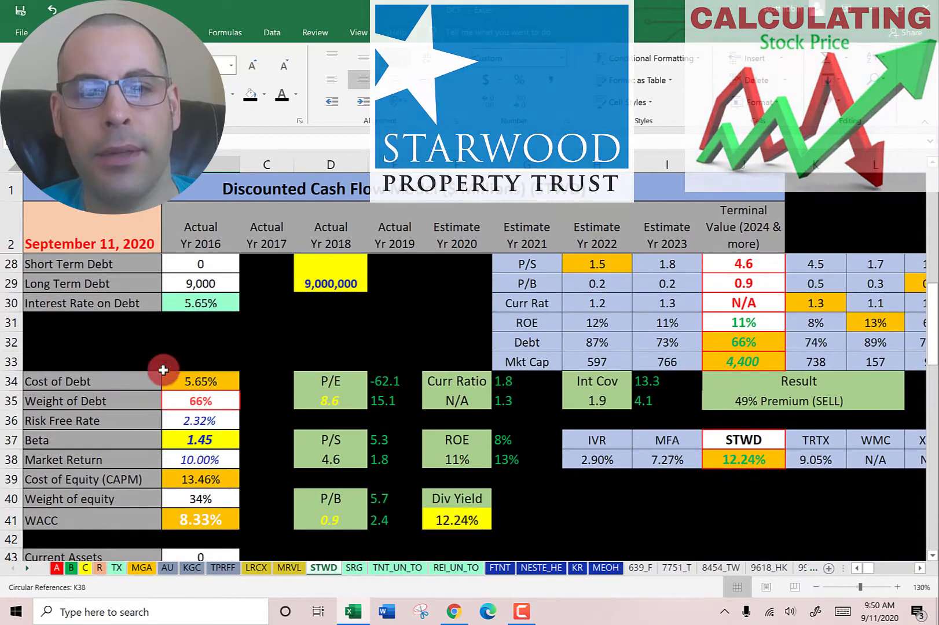
{"action": "left_click", "coordinate": [170, 398]}
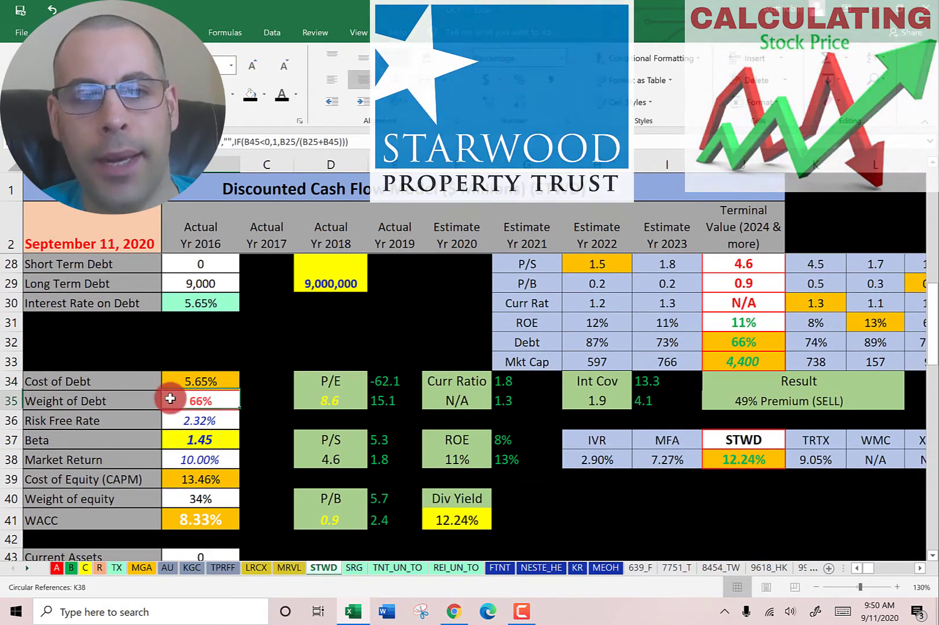
{"action": "left_click", "coordinate": [177, 498]}
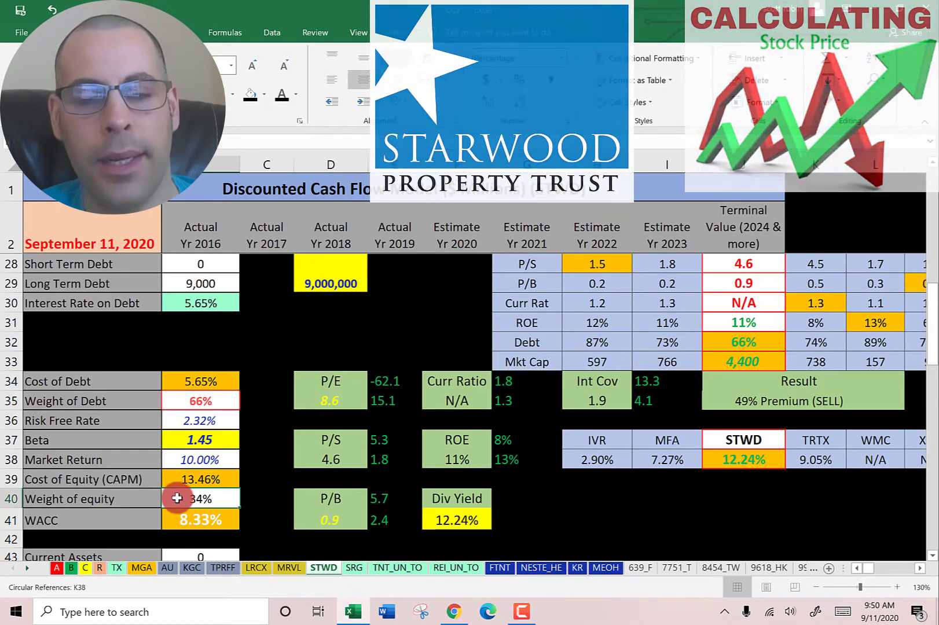
{"action": "left_click", "coordinate": [176, 479]}
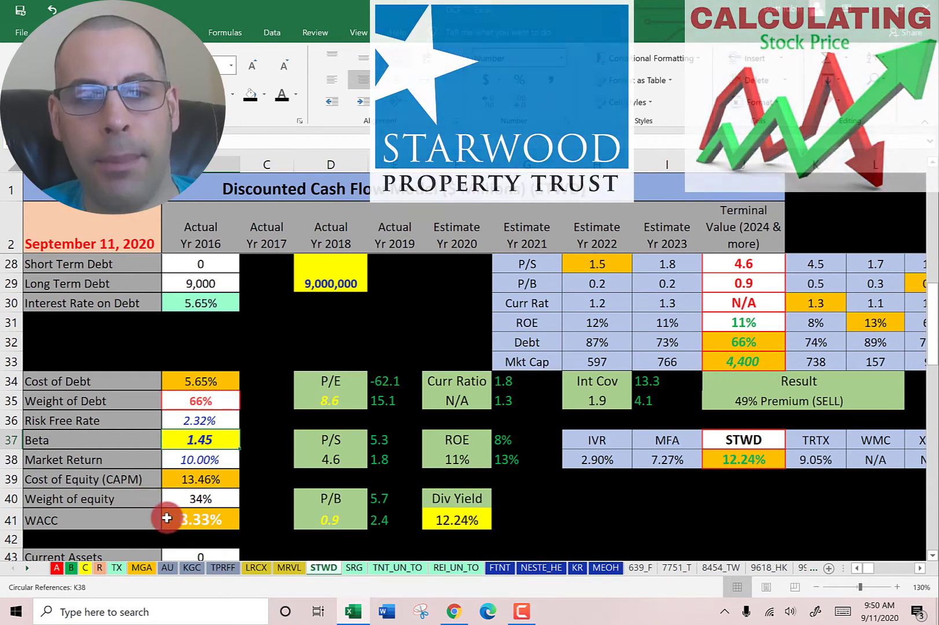
{"action": "left_click", "coordinate": [167, 380]}
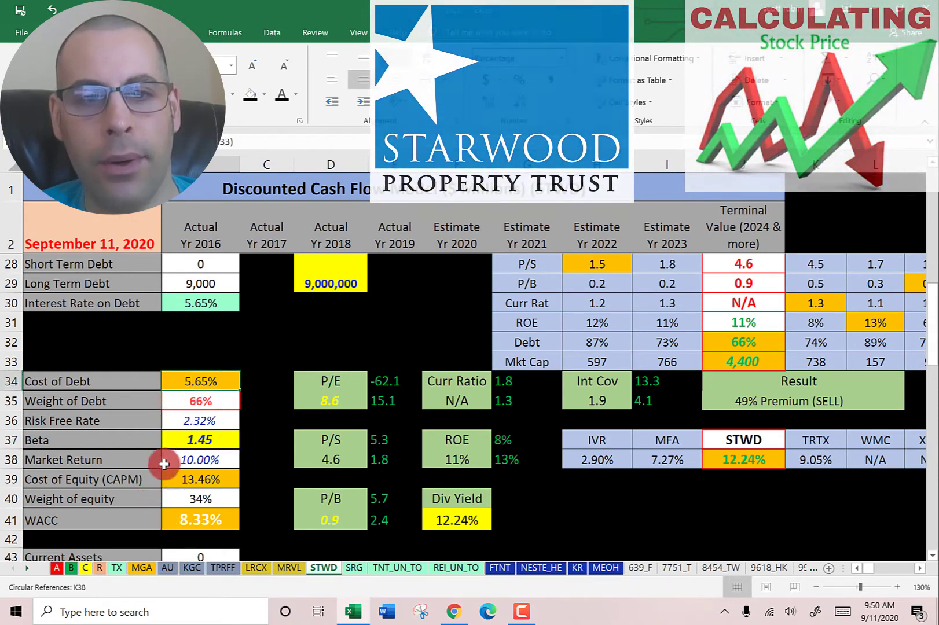
{"action": "left_click", "coordinate": [166, 481]}
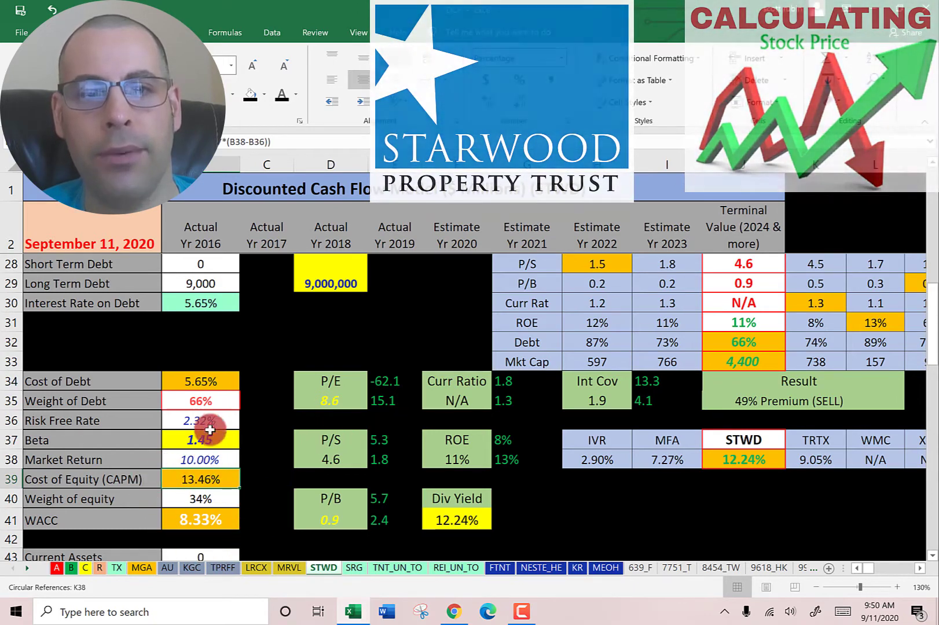
Reveal the Calculated Stock Price value in B10 by changing its font colour to white.
{"action": "scroll", "coordinate": [466, 413], "scroll_direction": "up", "scroll_amount": 8}
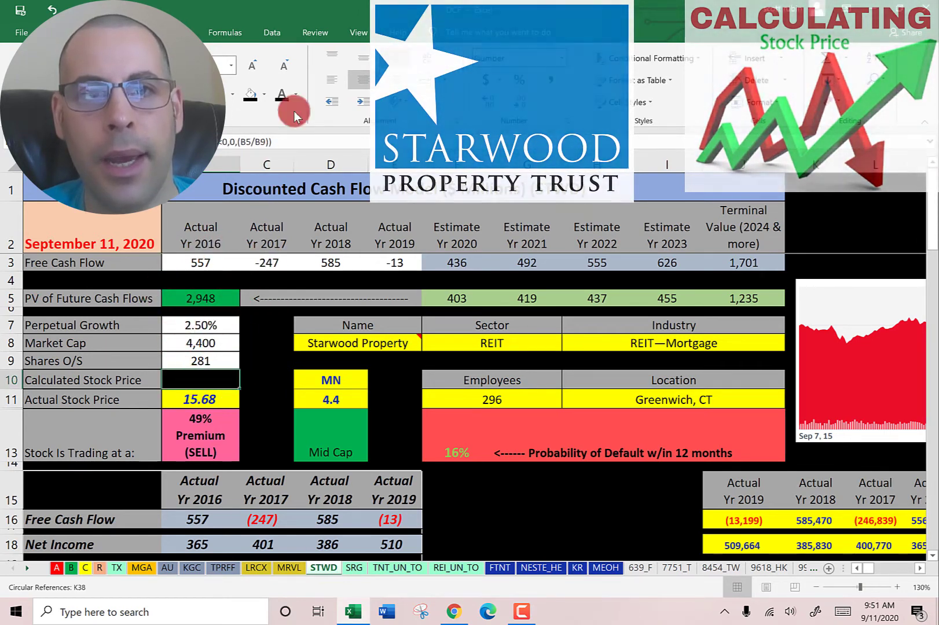
{"action": "left_click", "coordinate": [297, 94]}
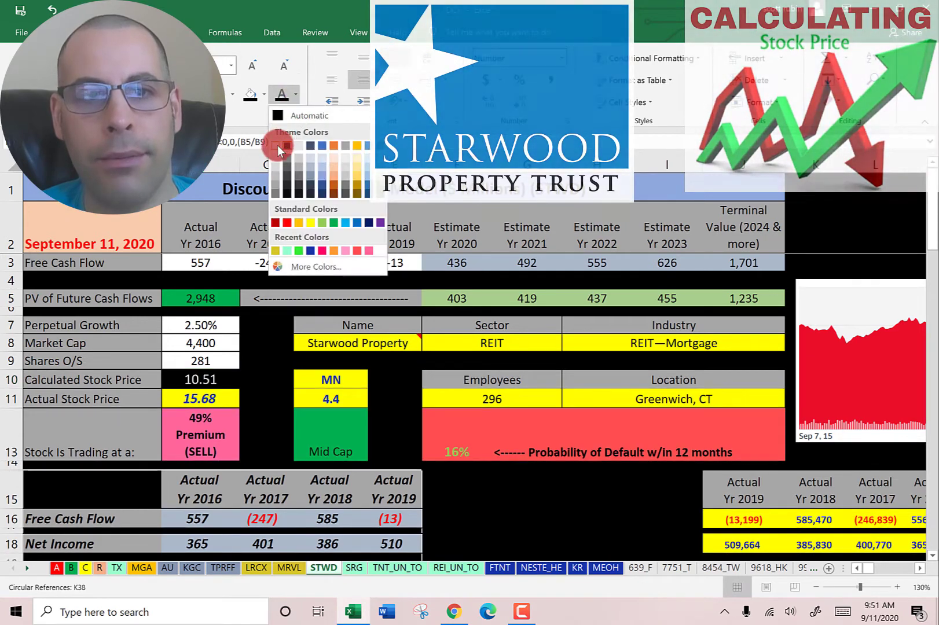
{"action": "left_click", "coordinate": [277, 145]}
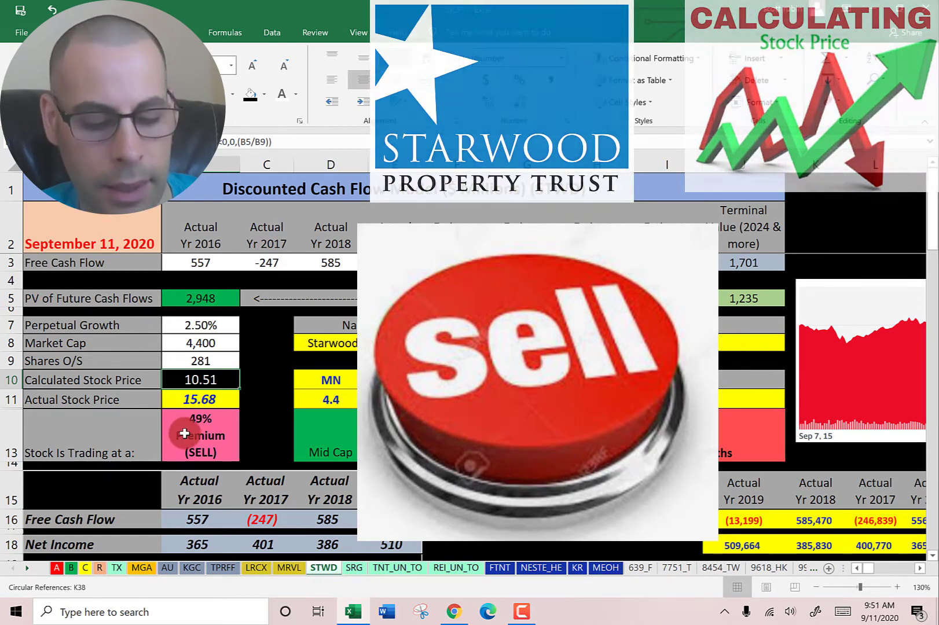
Check Starwood Property Trust's Share Price vs. Fair Value chart in Chrome and return to the Excel model.
{"action": "key", "text": "alt+Tab"}
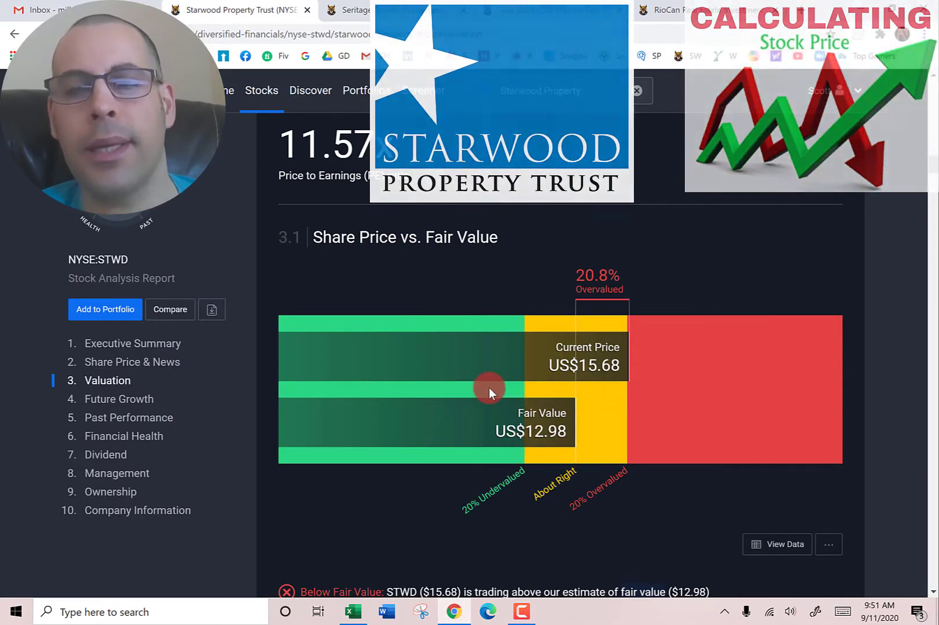
{"action": "key", "text": "alt+Tab"}
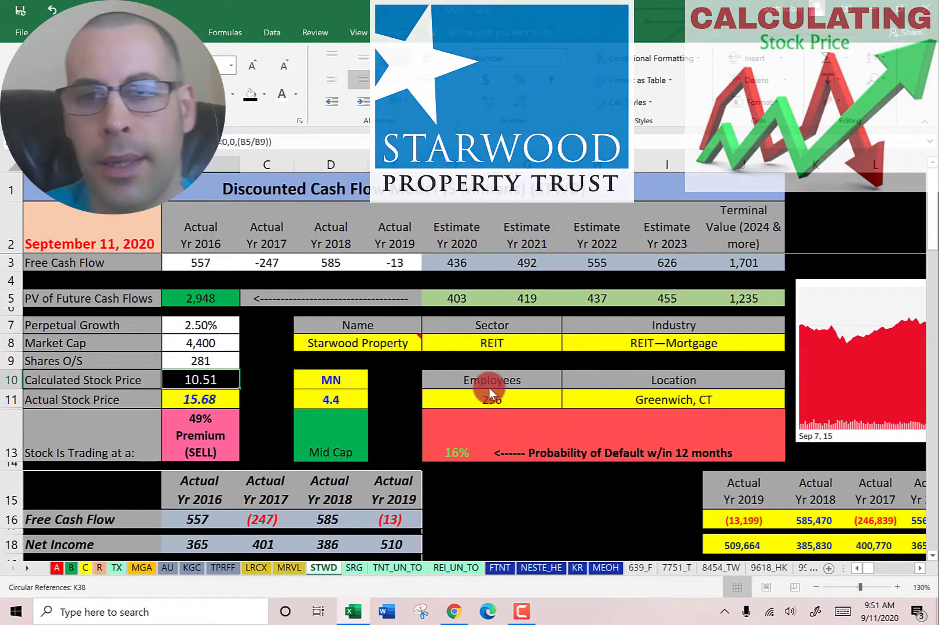
Move the stock price history chart over the upper part of the model for viewing and delete it.
{"action": "left_click_drag", "start_coordinate": [838, 310], "coordinate": [255, 304]}
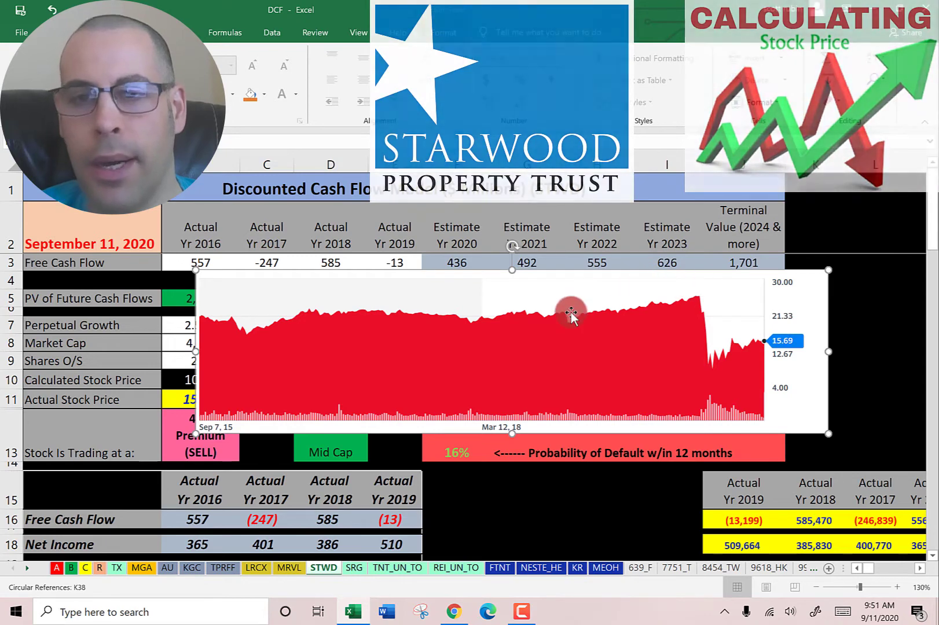
{"action": "key", "text": "Delete"}
Inspect the company's P/E, P/S and P/B ratios beside their comparison values.
{"action": "scroll", "coordinate": [459, 318], "scroll_direction": "down", "scroll_amount": 9}
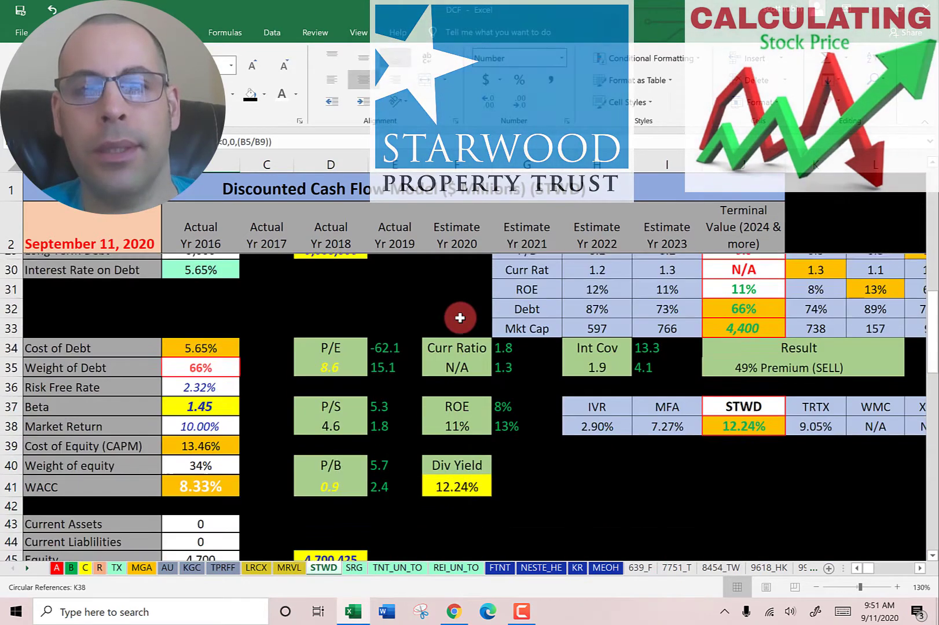
{"action": "left_click", "coordinate": [310, 337]}
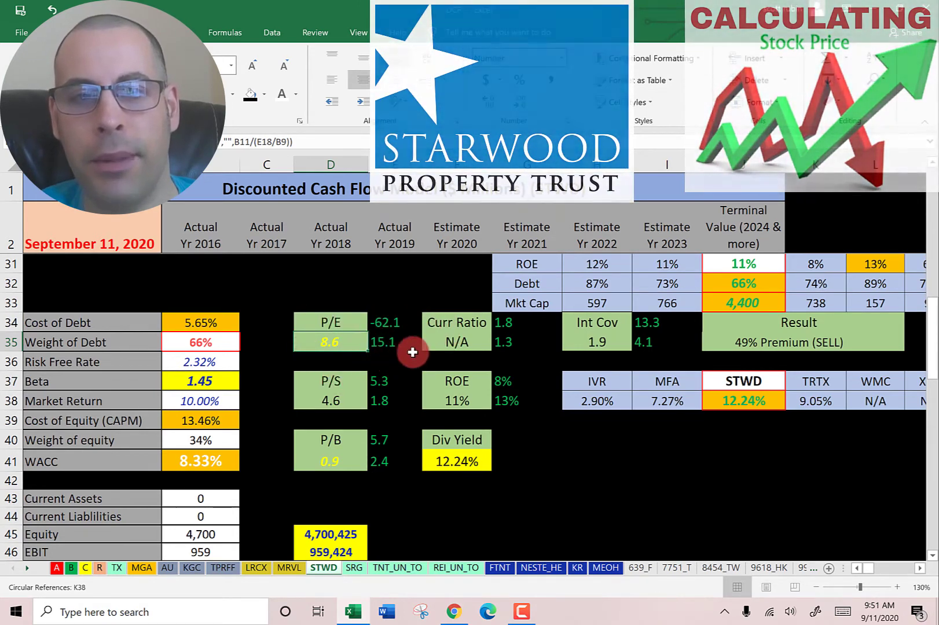
{"action": "left_click", "coordinate": [319, 398]}
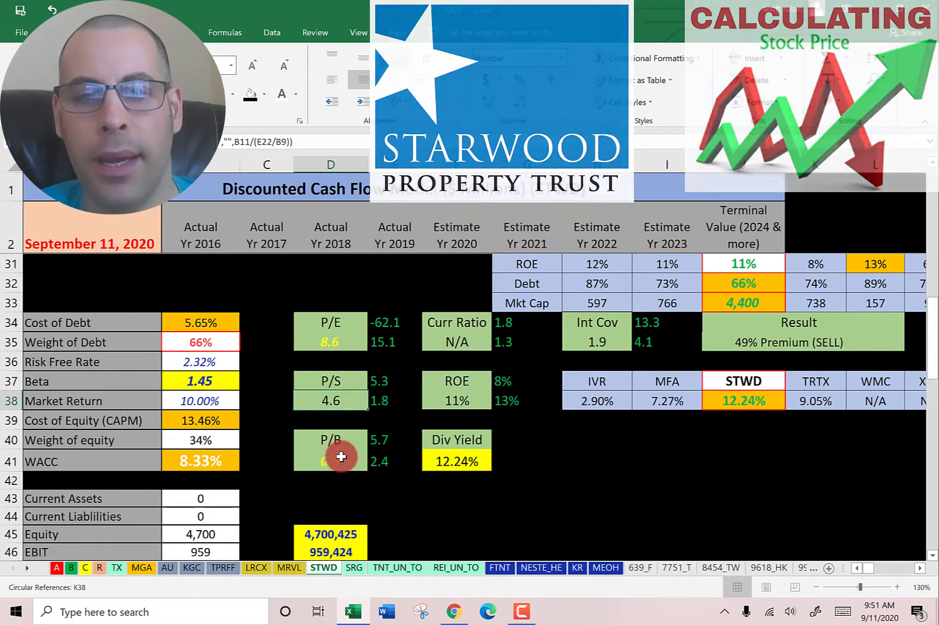
{"action": "left_click", "coordinate": [315, 450]}
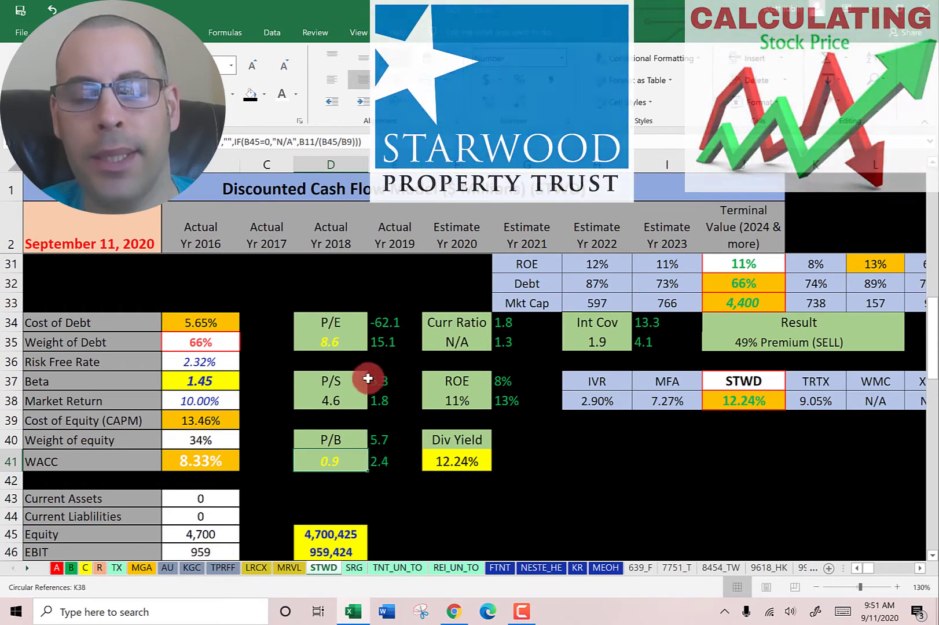
Review the P/E, P/S, P/B, cost of debt and CAPM calculation breakdowns and the Price / FFO Per Share value.
{"action": "scroll", "coordinate": [329, 343], "scroll_direction": "down", "scroll_amount": 4}
{"action": "scroll", "coordinate": [330, 344], "scroll_direction": "down", "scroll_amount": 1}
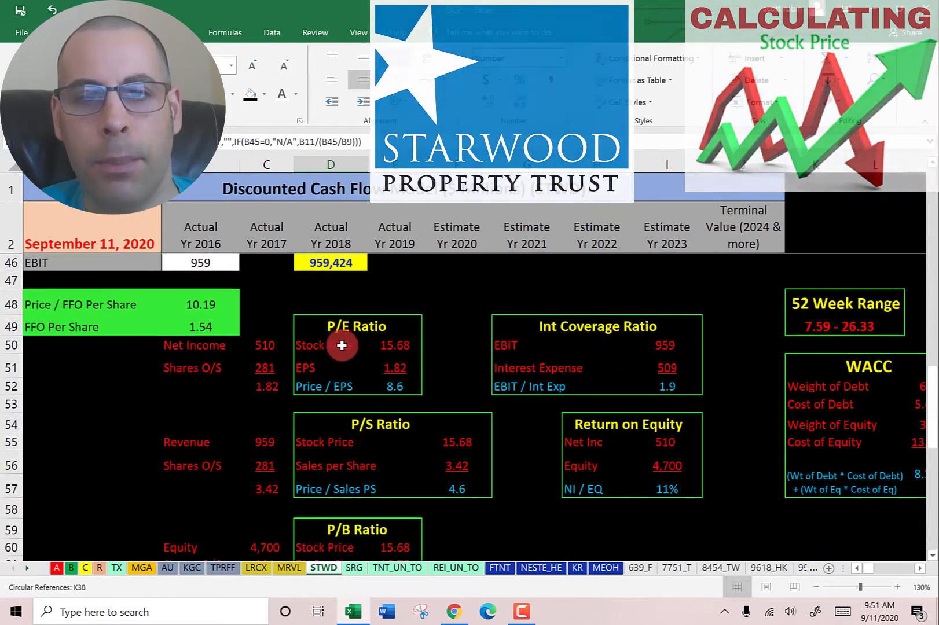
{"action": "left_click", "coordinate": [395, 345]}
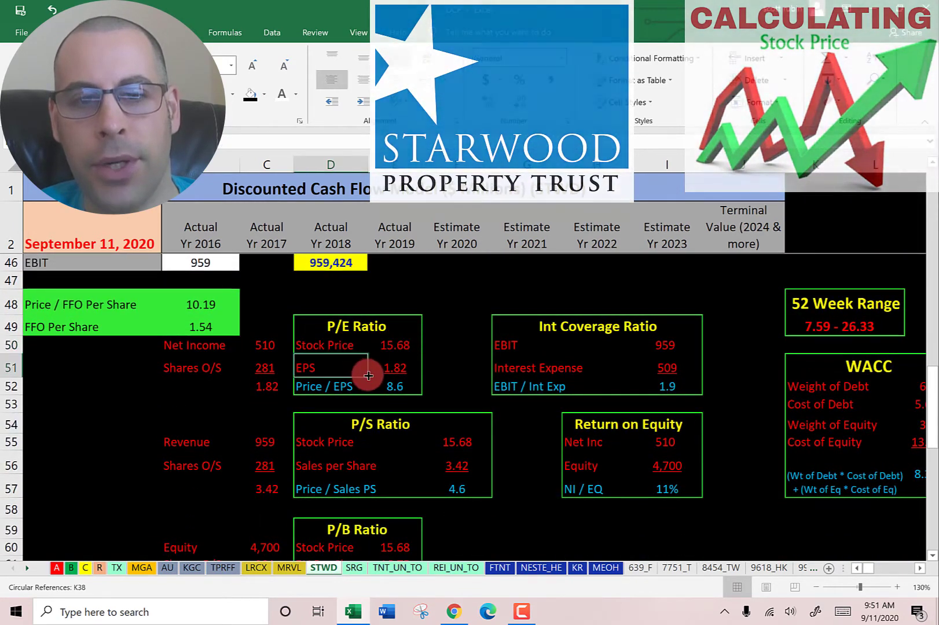
{"action": "left_click", "coordinate": [362, 369]}
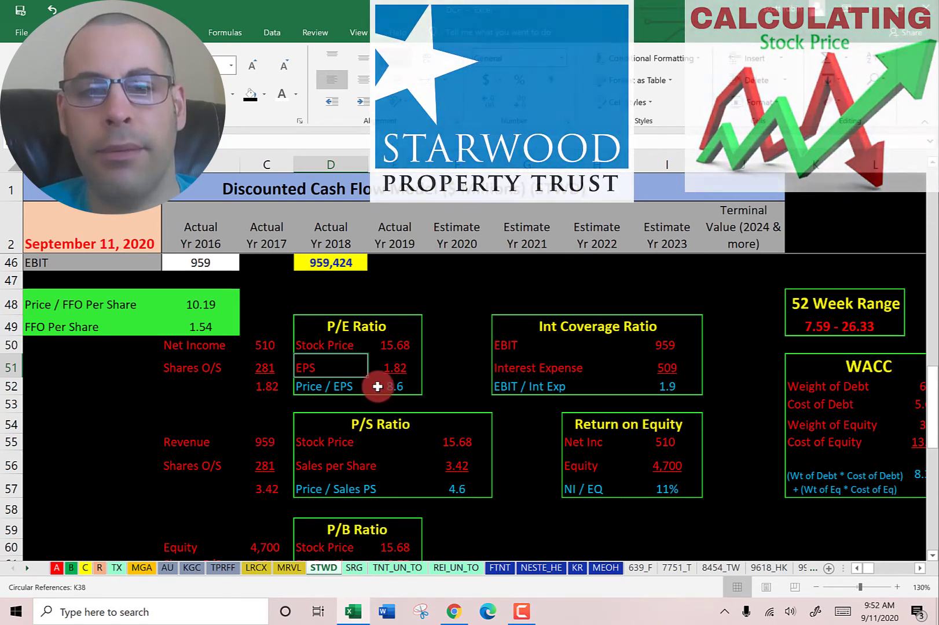
{"action": "scroll", "coordinate": [382, 383], "scroll_direction": "down", "scroll_amount": 1}
{"action": "scroll", "coordinate": [383, 379], "scroll_direction": "down", "scroll_amount": 1}
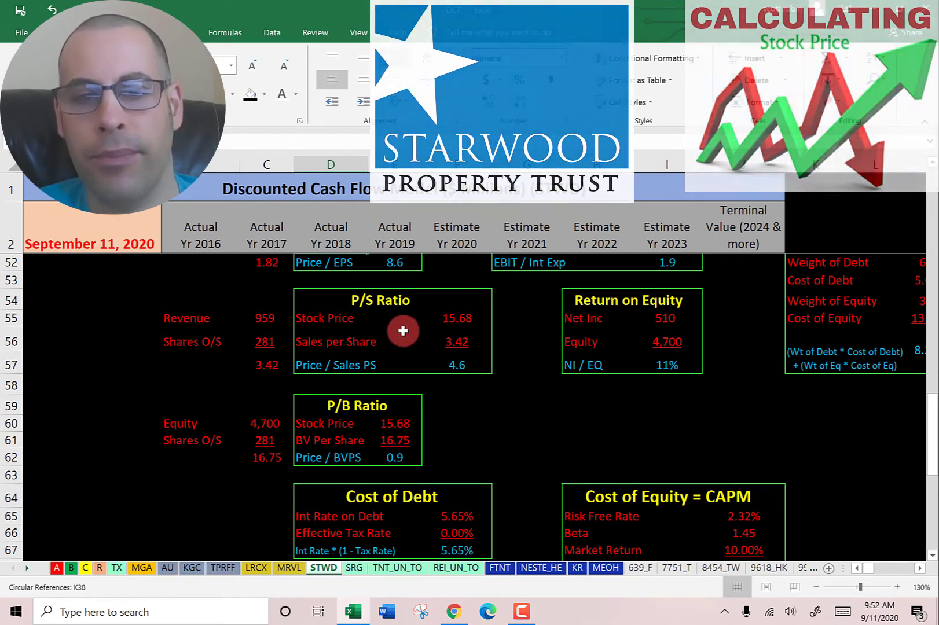
{"action": "scroll", "coordinate": [368, 306], "scroll_direction": "down", "scroll_amount": 2}
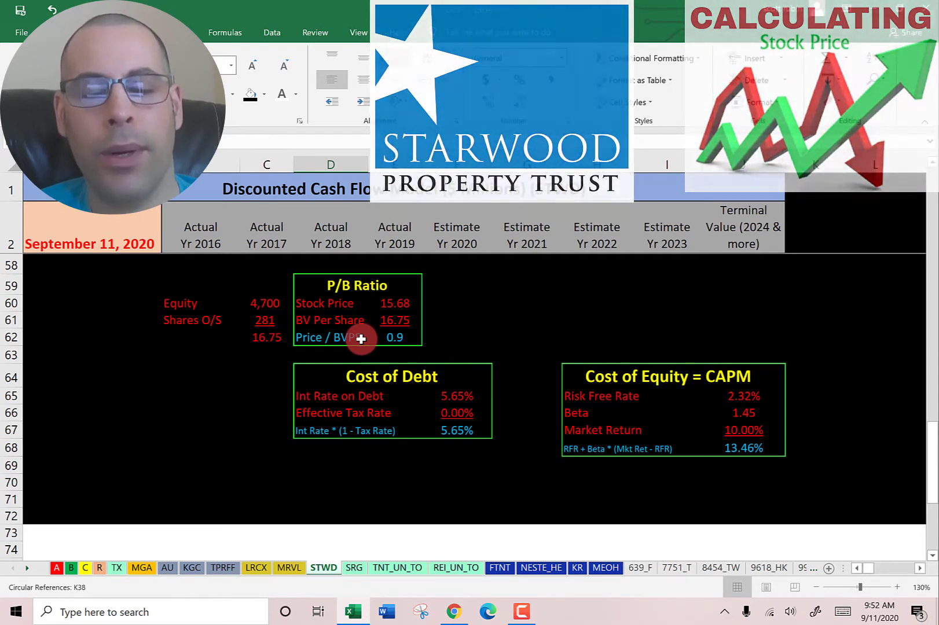
{"action": "scroll", "coordinate": [272, 404], "scroll_direction": "up", "scroll_amount": 4}
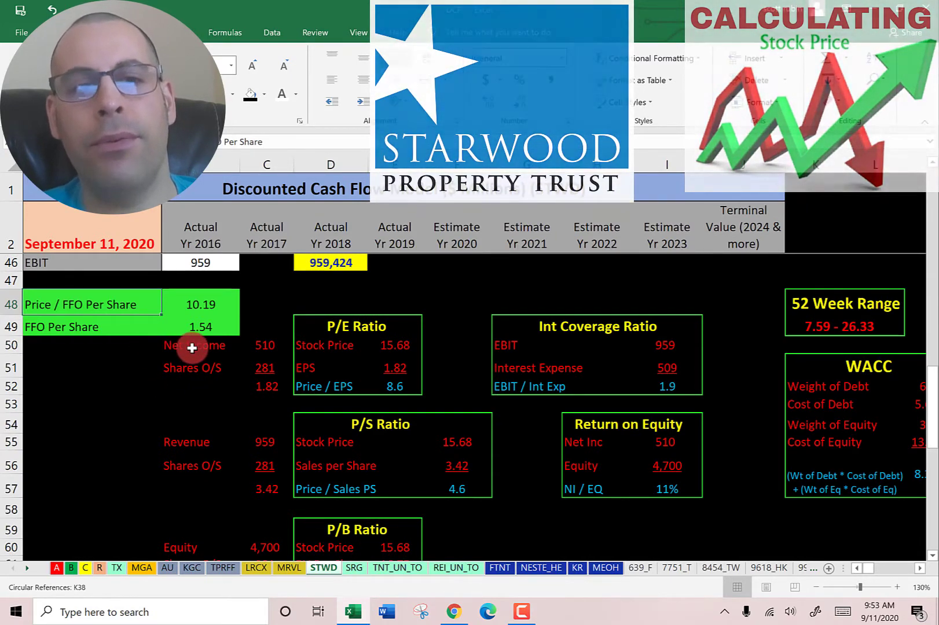
{"action": "left_click", "coordinate": [205, 304]}
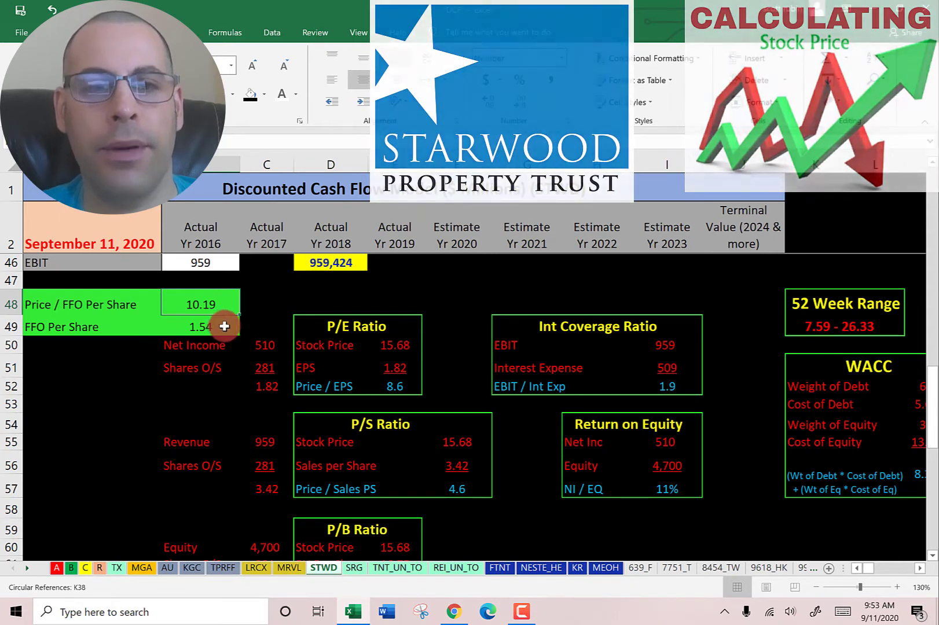
Inspect the interest coverage and return on equity ratios against their comparison values.
{"action": "left_click", "coordinate": [562, 339]}
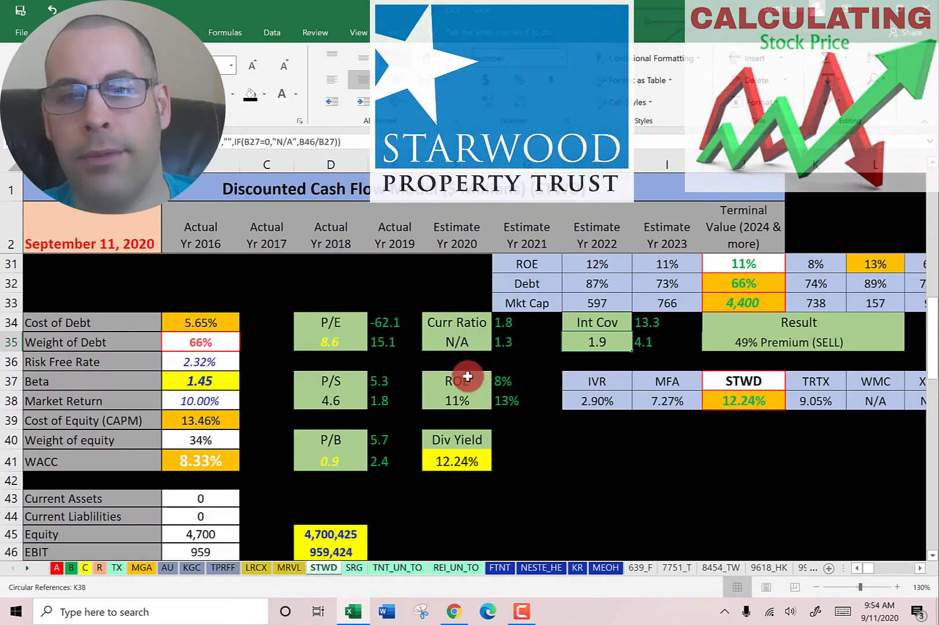
{"action": "left_click", "coordinate": [506, 405]}
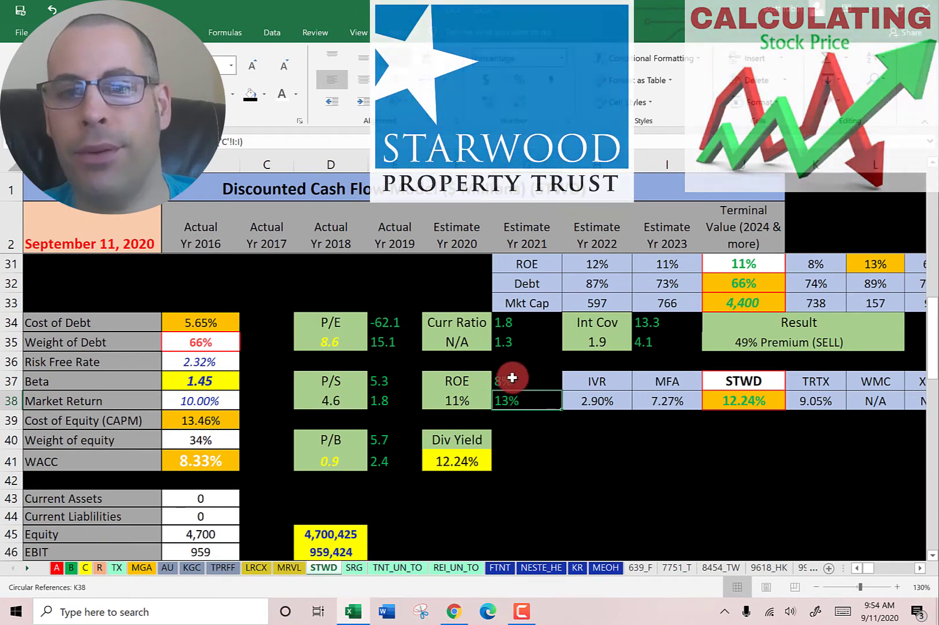
{"action": "left_click", "coordinate": [583, 344]}
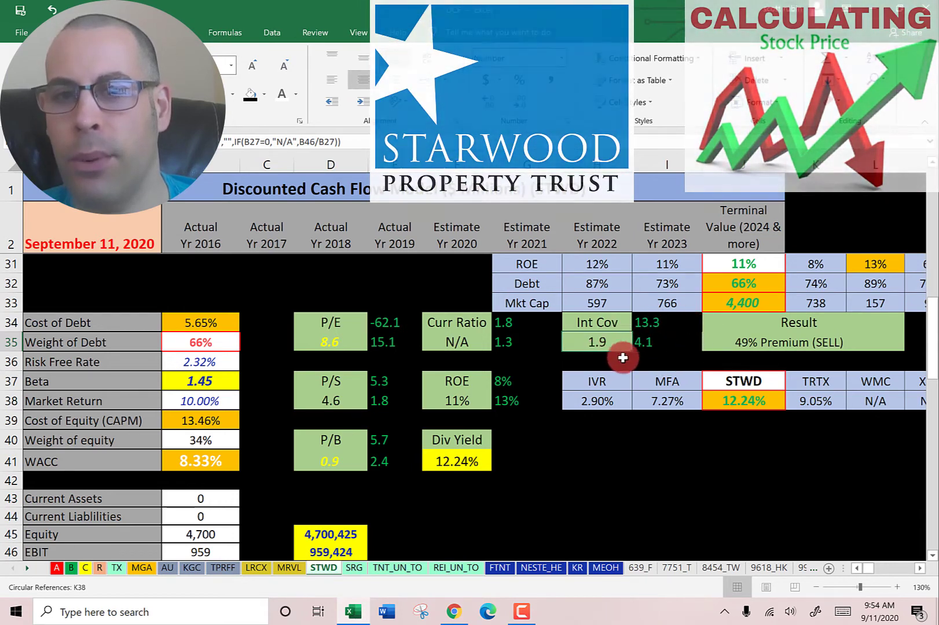
{"action": "left_click", "coordinate": [652, 323]}
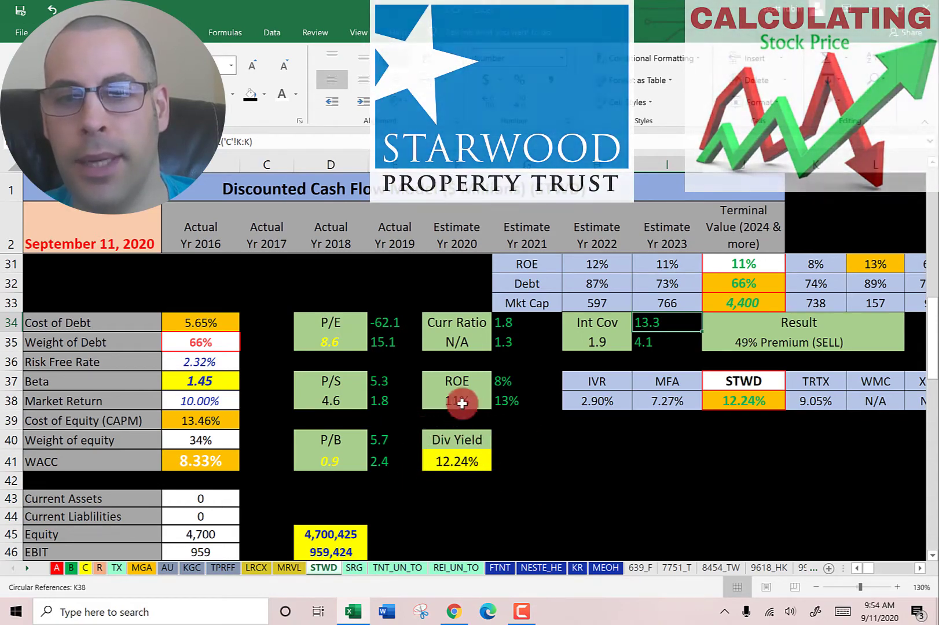
Review the Return on Equity calculation breakdown, including its net income and equity inputs.
{"action": "scroll", "coordinate": [521, 330], "scroll_direction": "down", "scroll_amount": 7}
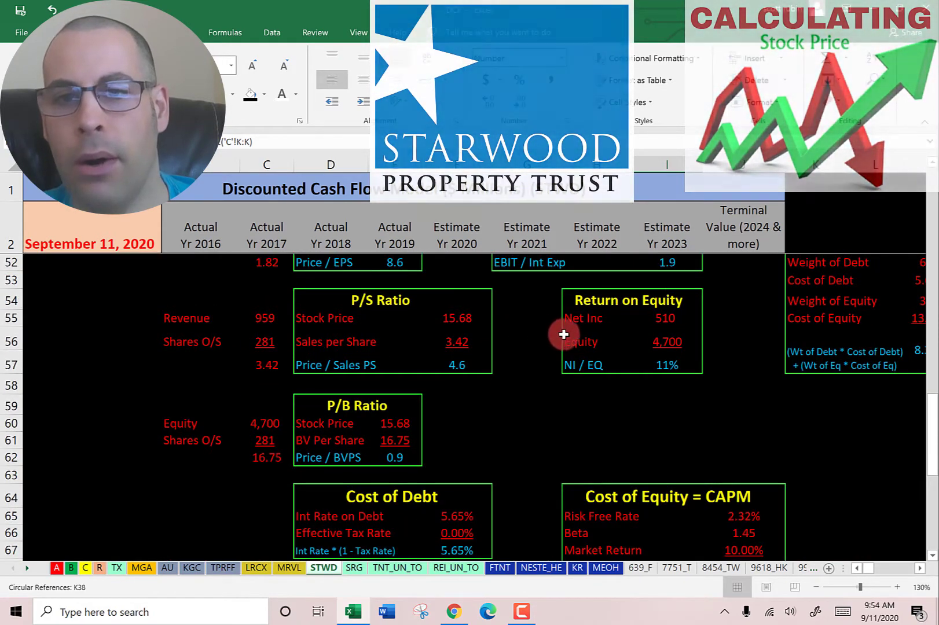
{"action": "scroll", "coordinate": [563, 335], "scroll_direction": "up", "scroll_amount": 1}
{"action": "left_click", "coordinate": [665, 404]}
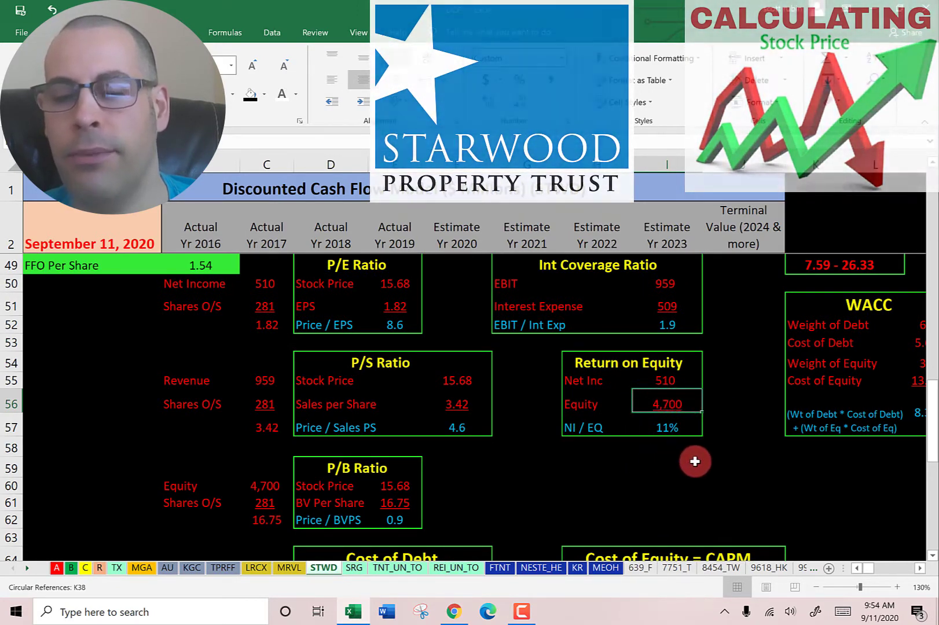
{"action": "scroll", "coordinate": [725, 370], "scroll_direction": "up", "scroll_amount": 1}
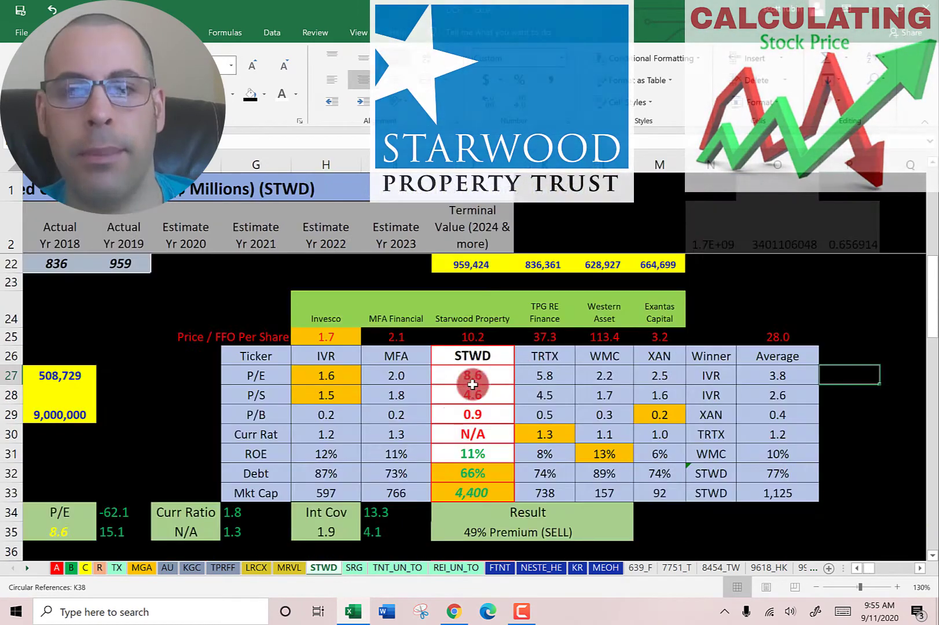
Go through the peer companies in the comparison table, from Invesco and MFA Financial to TPG, Western Asset and Starwood Property.
{"action": "left_click", "coordinate": [321, 302]}
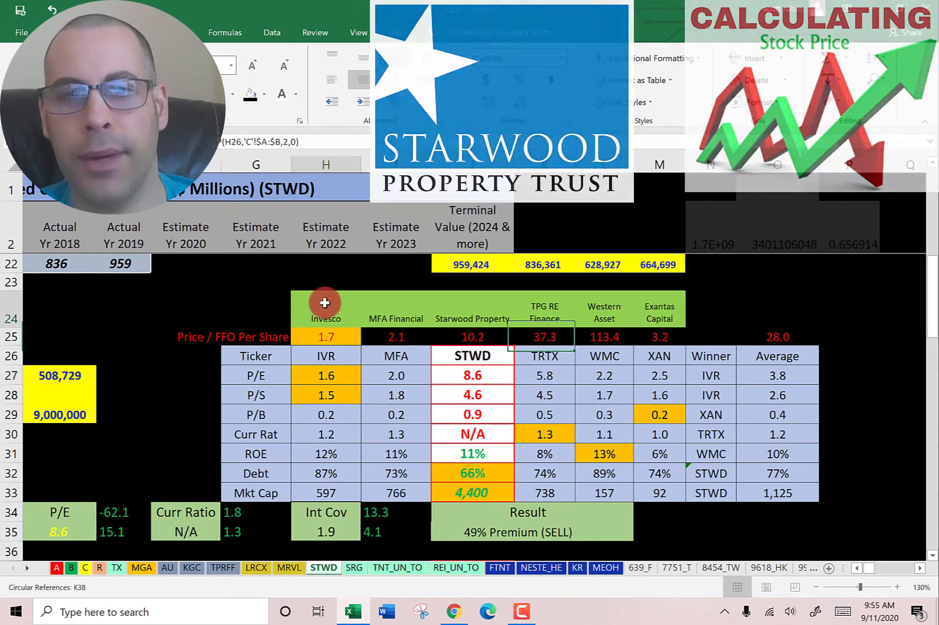
{"action": "left_click", "coordinate": [389, 312]}
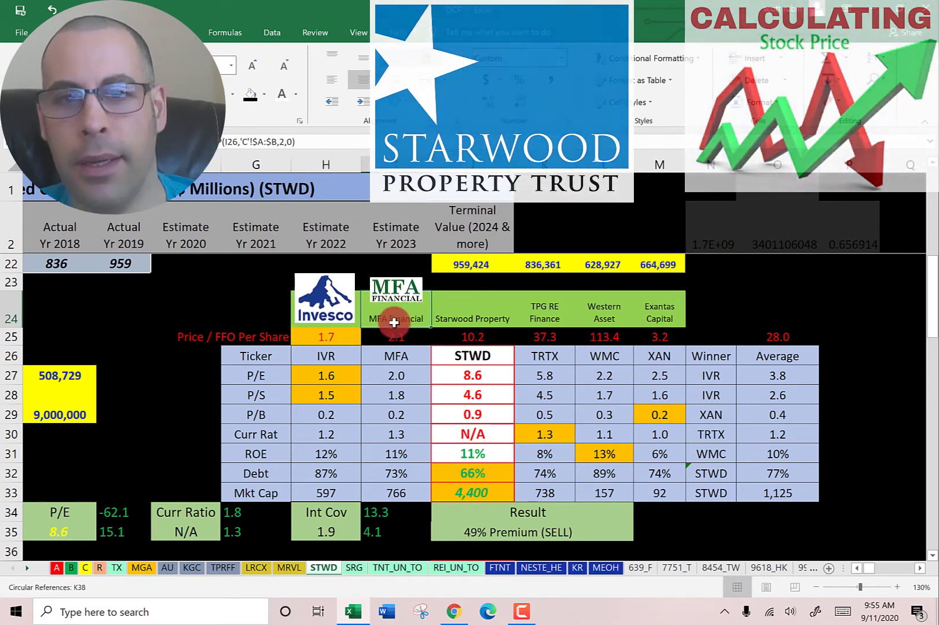
{"action": "left_click", "coordinate": [544, 314]}
{"action": "left_click", "coordinate": [605, 313]}
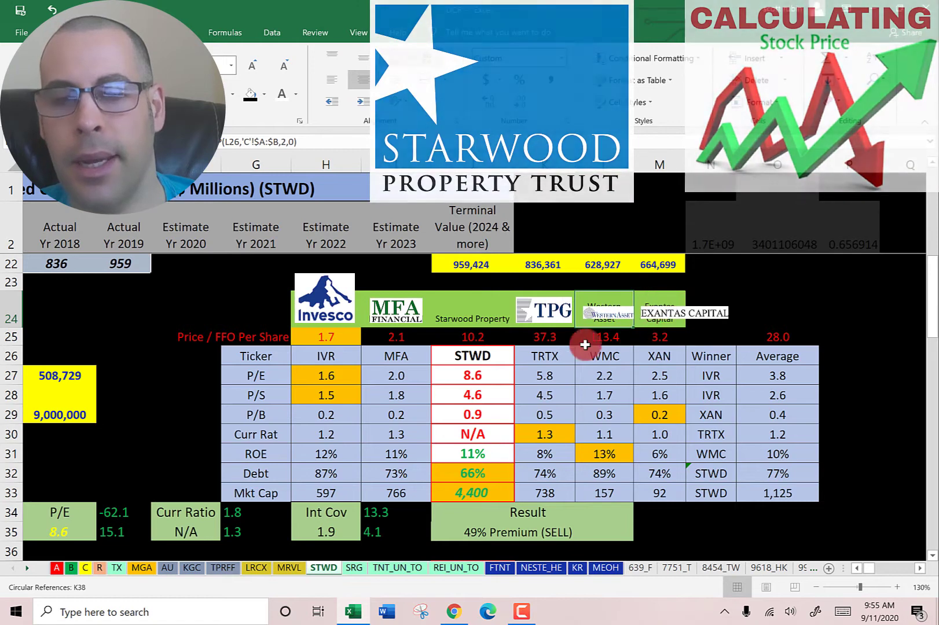
{"action": "left_click", "coordinate": [461, 313]}
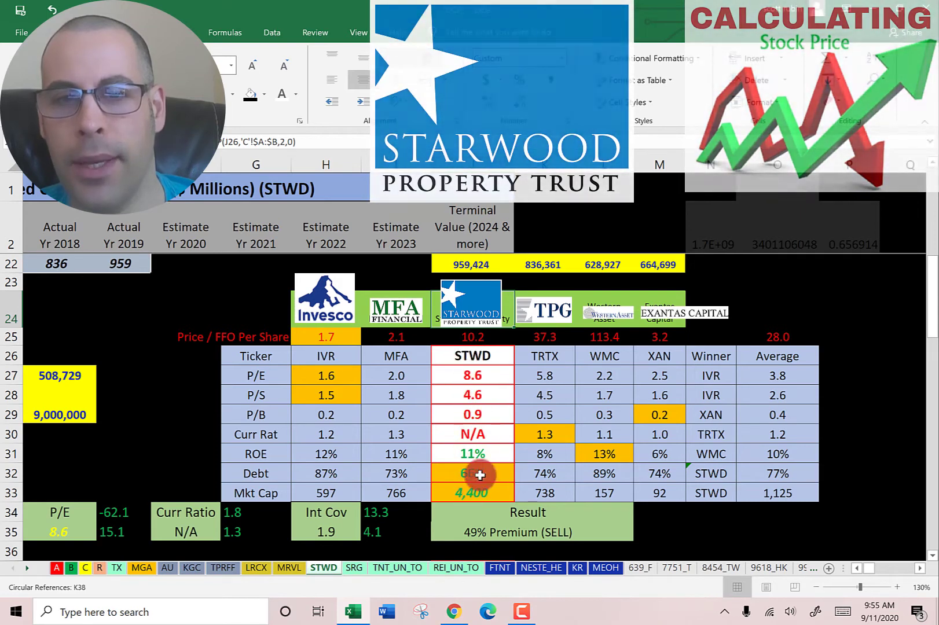
Compare Starwood's Price / FFO Per Share, P/E and P/B values with those of its peers.
{"action": "left_click", "coordinate": [464, 337]}
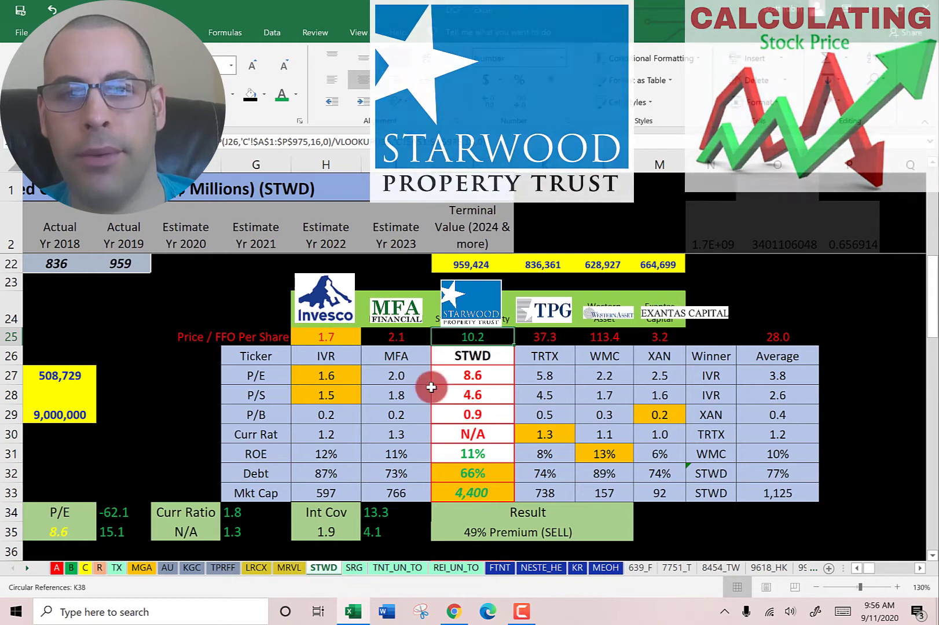
{"action": "left_click", "coordinate": [448, 376]}
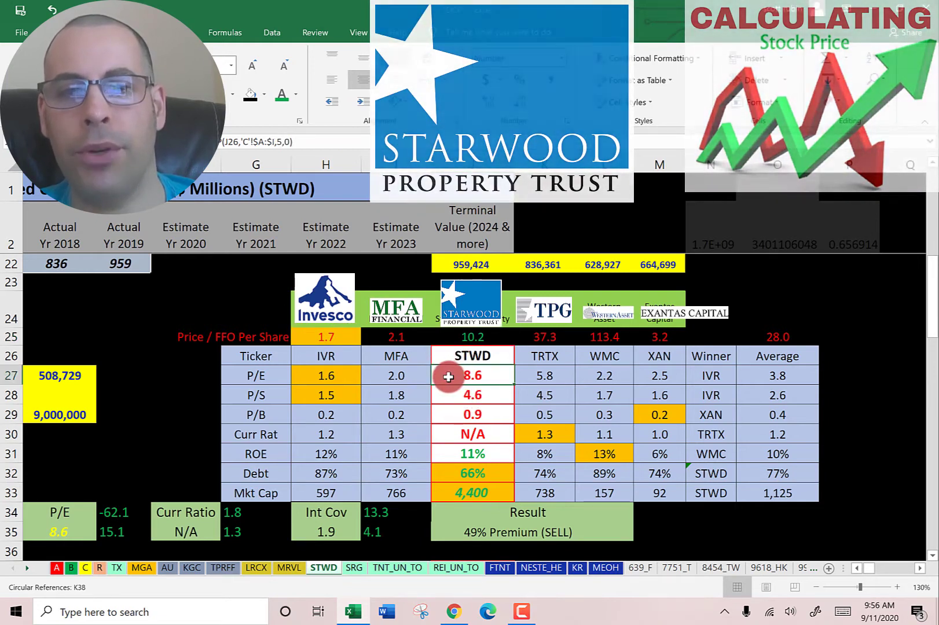
{"action": "left_click", "coordinate": [449, 415]}
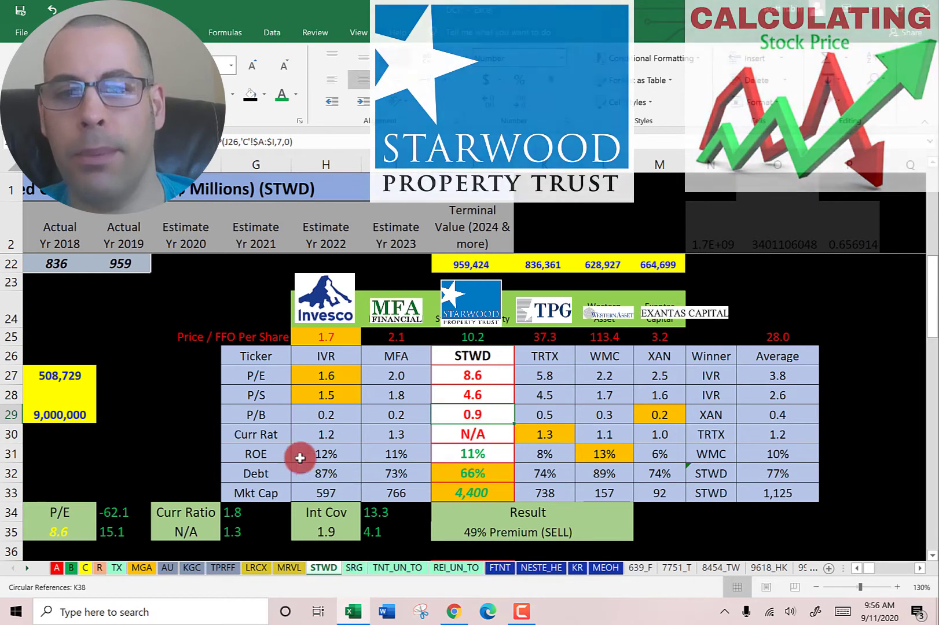
Check Starwood's dividend yield, valuation result and market cap against the peer companies.
{"action": "scroll", "coordinate": [487, 485], "scroll_direction": "down", "scroll_amount": 2}
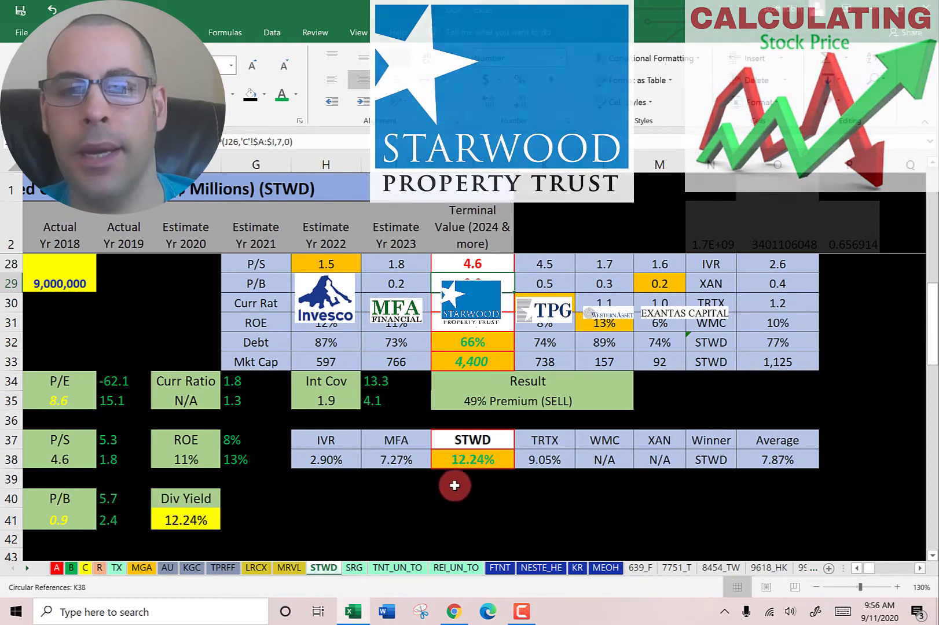
{"action": "scroll", "coordinate": [454, 486], "scroll_direction": "up", "scroll_amount": 1}
{"action": "left_click", "coordinate": [472, 458]}
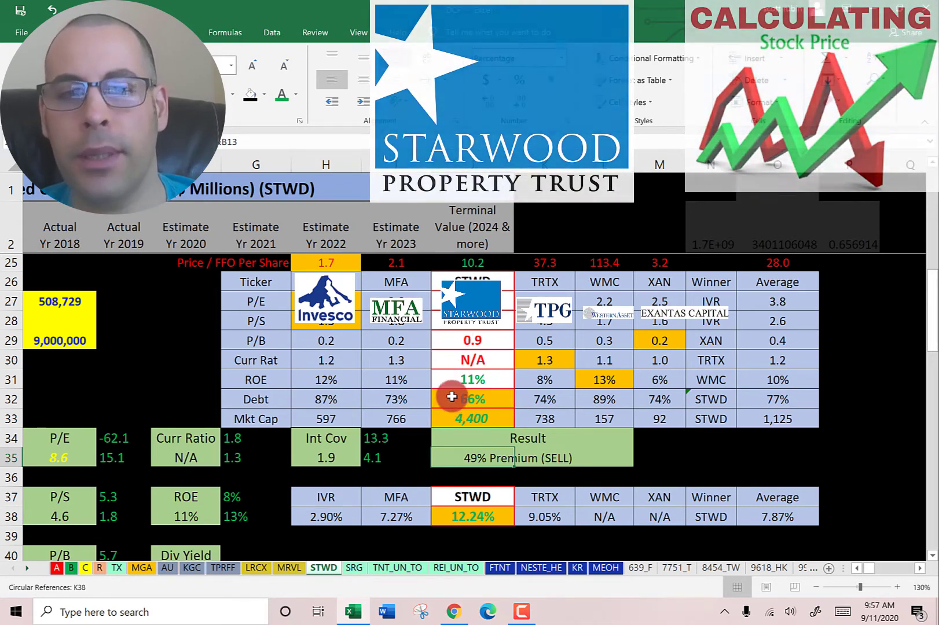
{"action": "left_click", "coordinate": [447, 420]}
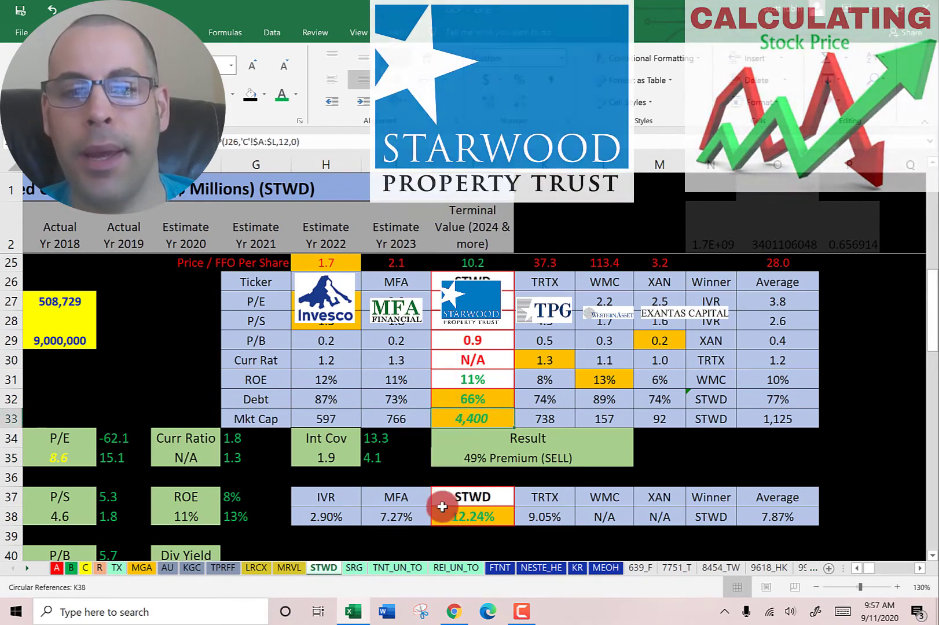
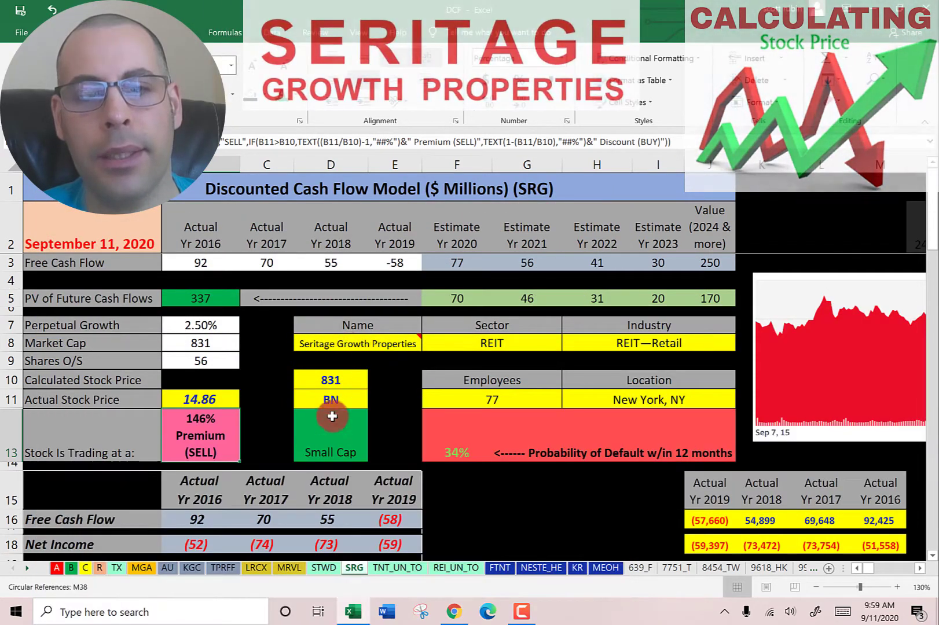
On the SRG sheet, review Seritage Growth Properties' market cap class, actual stock price and free cash flow history.
{"action": "left_click", "coordinate": [333, 439]}
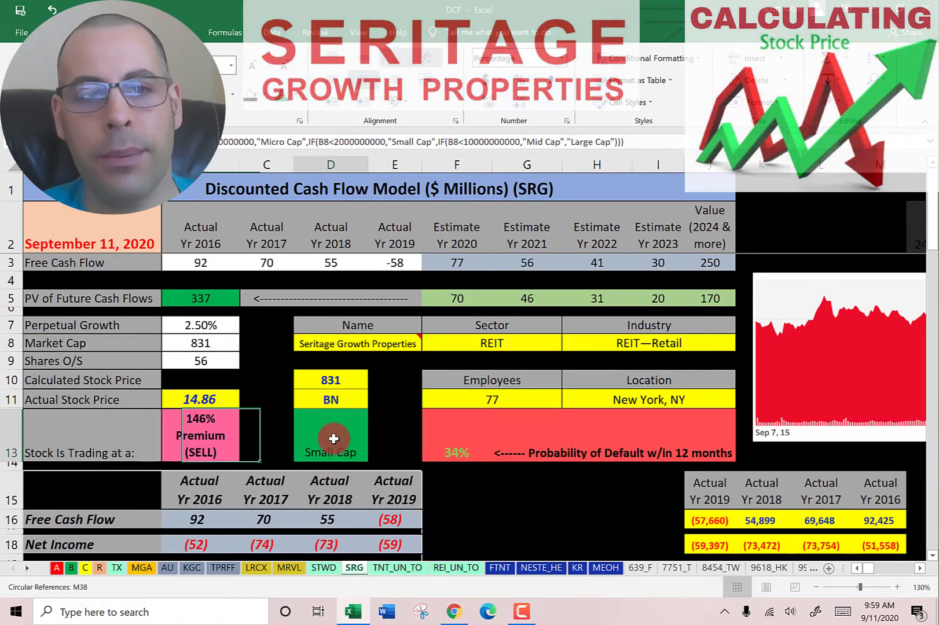
{"action": "left_click", "coordinate": [197, 398]}
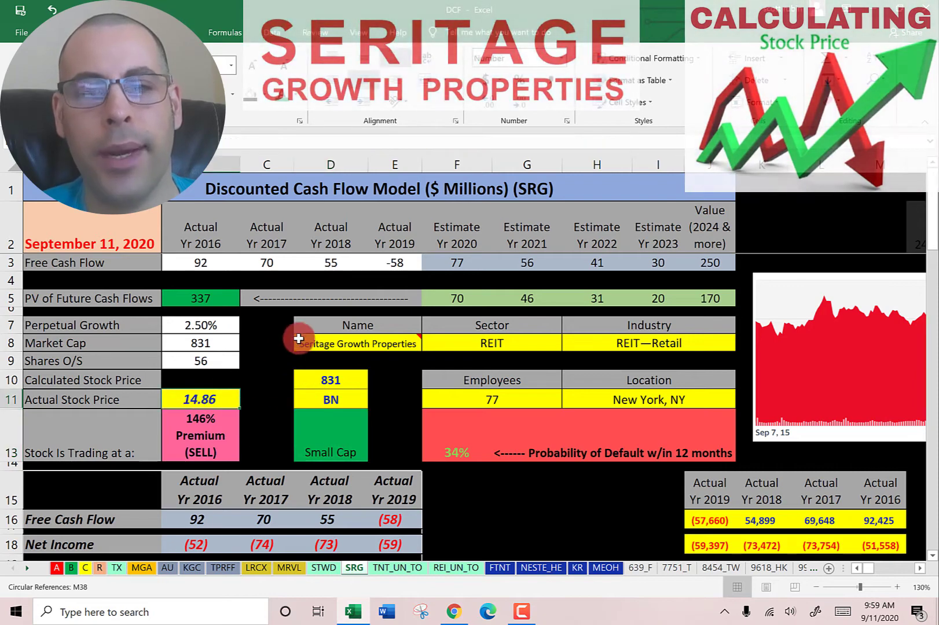
{"action": "scroll", "coordinate": [322, 282], "scroll_direction": "down", "scroll_amount": 3}
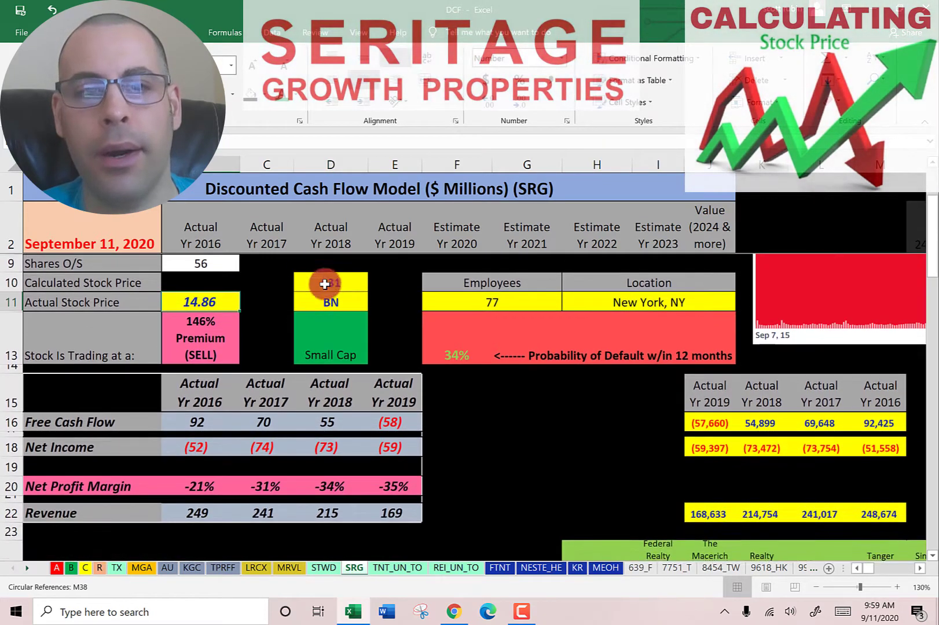
{"action": "left_click", "coordinate": [238, 360]}
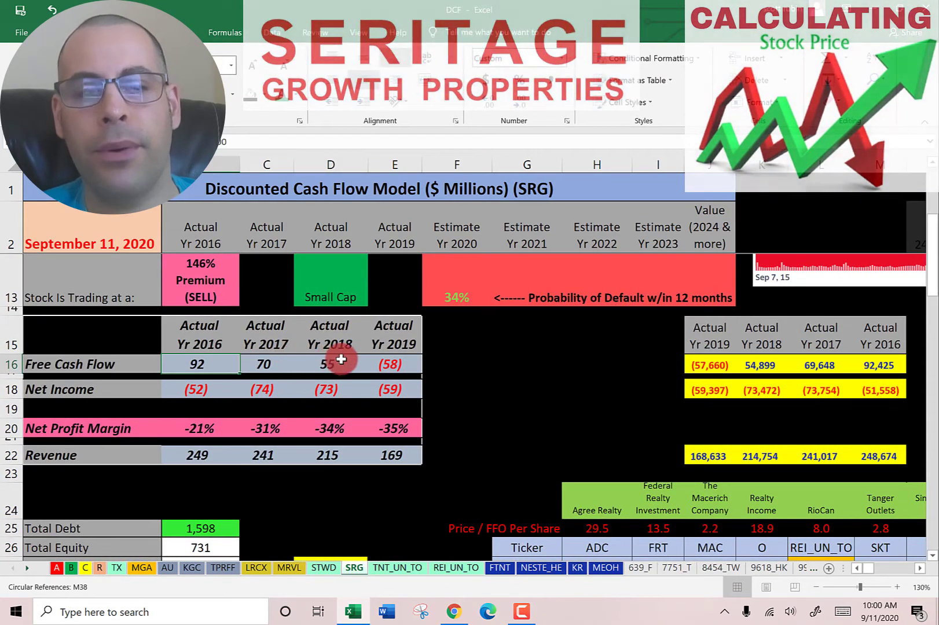
{"action": "left_click", "coordinate": [341, 359]}
{"action": "left_click", "coordinate": [264, 361]}
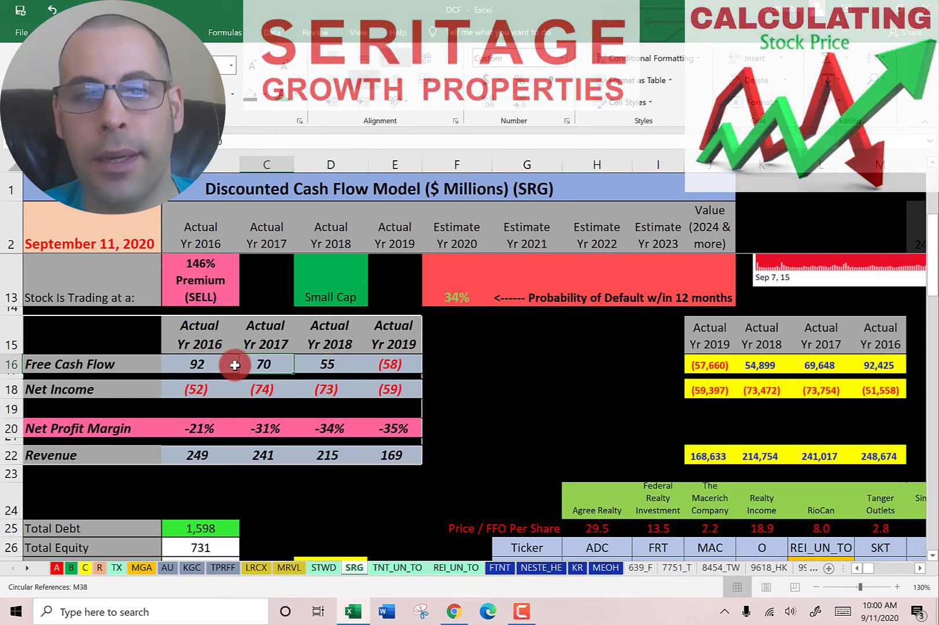
Review Seritage's yearly net income and revenue figures for 2016 through 2019.
{"action": "left_click", "coordinate": [214, 387]}
{"action": "left_click", "coordinate": [255, 388]}
{"action": "left_click", "coordinate": [320, 392]}
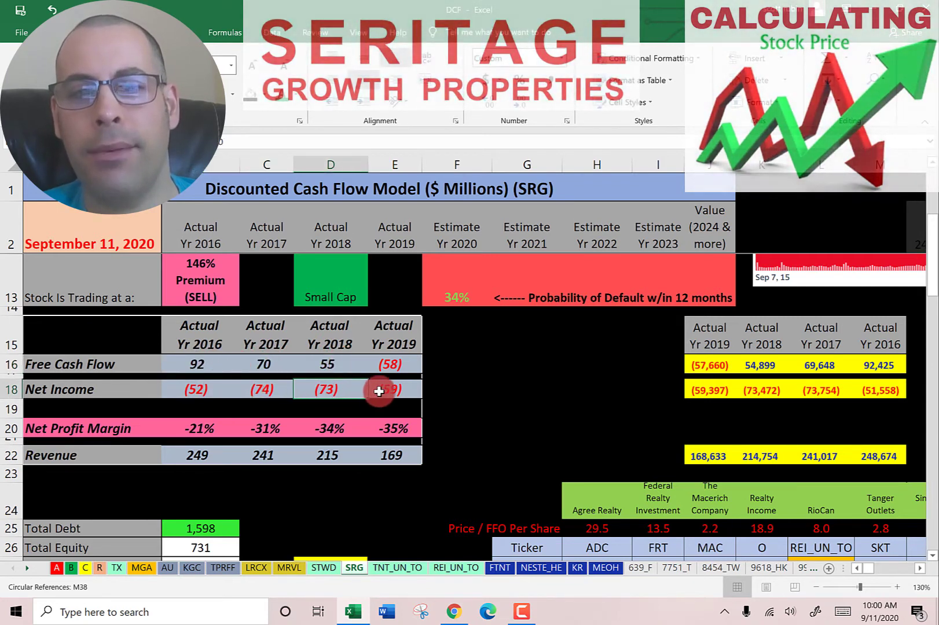
{"action": "left_click", "coordinate": [408, 393]}
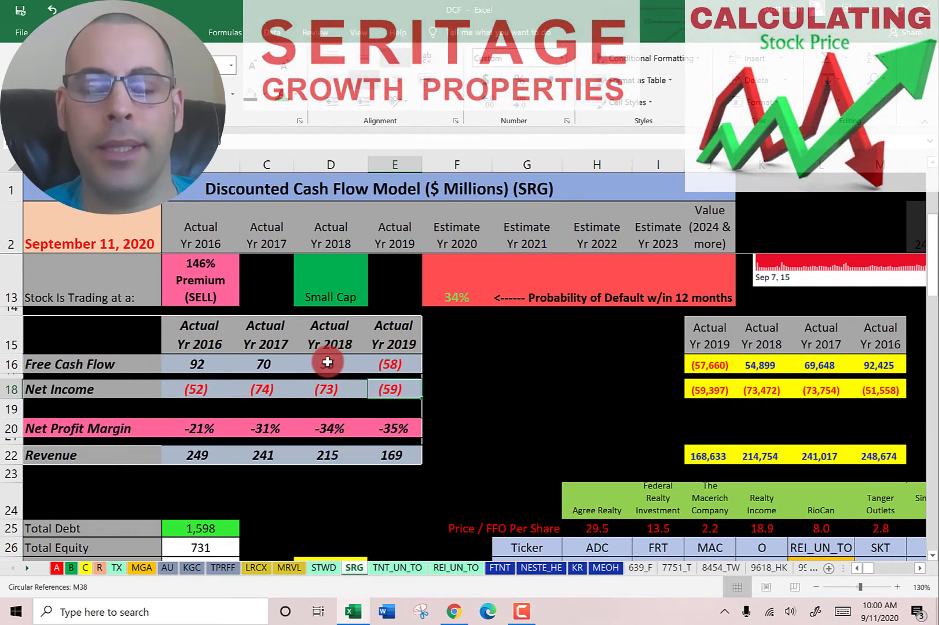
{"action": "scroll", "coordinate": [277, 313], "scroll_direction": "down", "scroll_amount": 1}
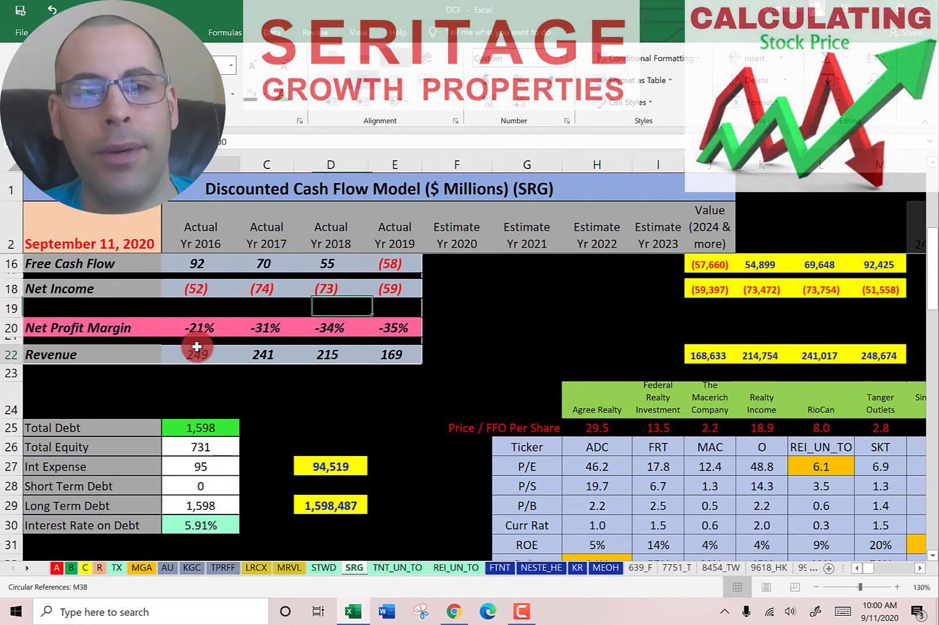
{"action": "left_click", "coordinate": [255, 355]}
{"action": "left_click", "coordinate": [322, 355]}
{"action": "left_click", "coordinate": [387, 354]}
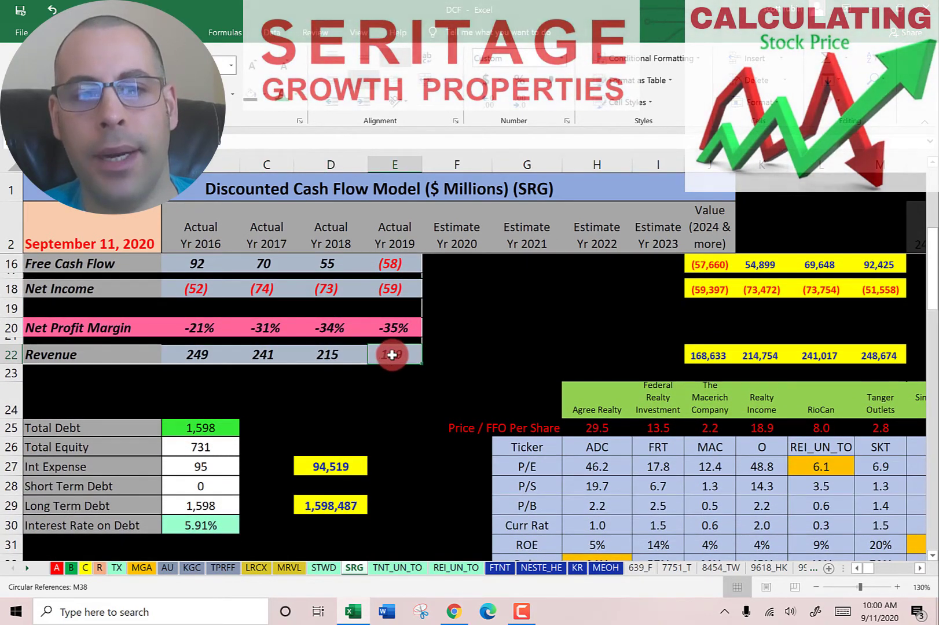
Examine Seritage's total debt, interest rate on debt and the cost of capital inputs down to WACC.
{"action": "scroll", "coordinate": [307, 333], "scroll_direction": "down", "scroll_amount": 1}
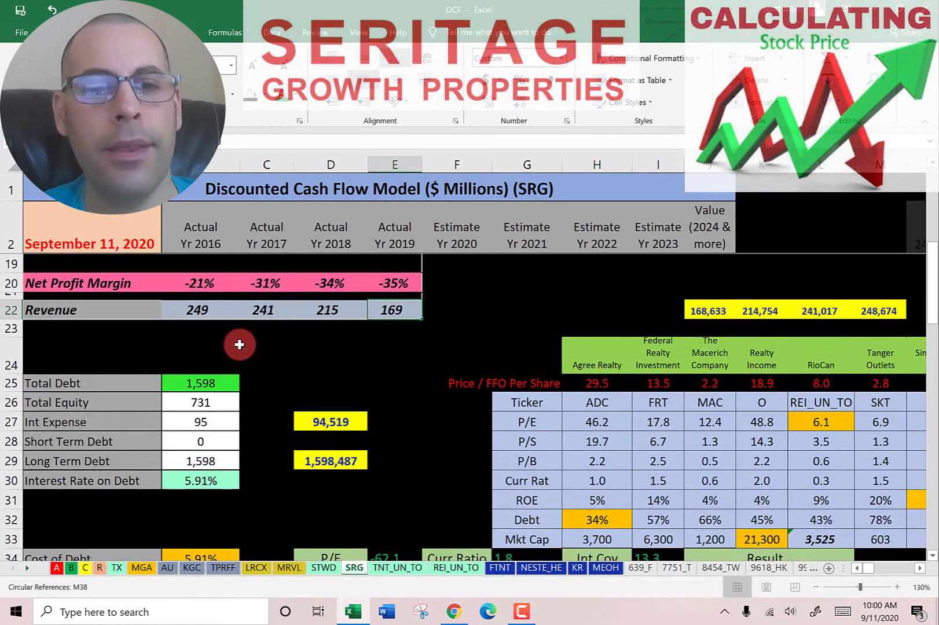
{"action": "scroll", "coordinate": [232, 330], "scroll_direction": "down", "scroll_amount": 1}
{"action": "left_click", "coordinate": [221, 334]}
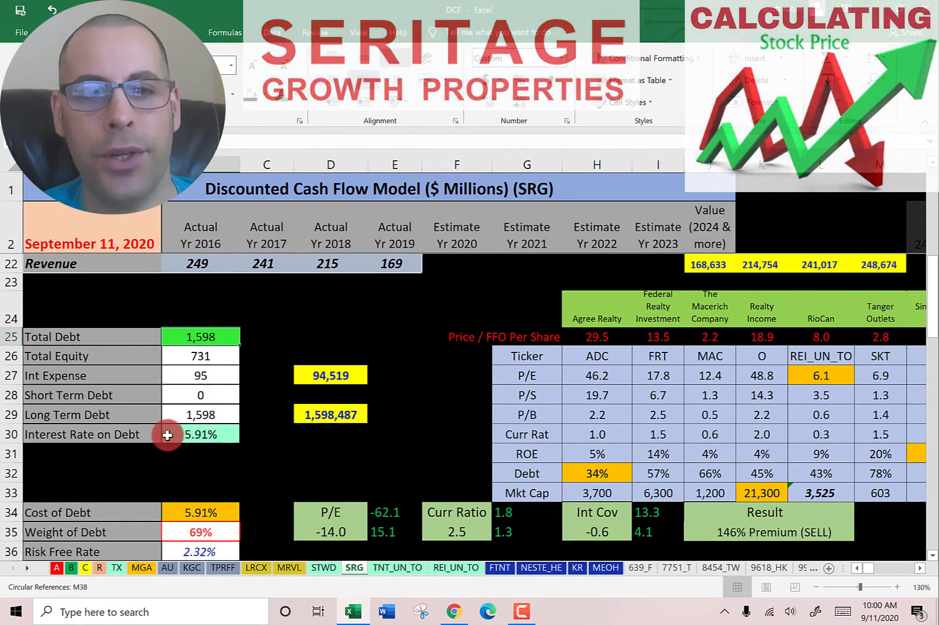
{"action": "scroll", "coordinate": [173, 377], "scroll_direction": "down", "scroll_amount": 3}
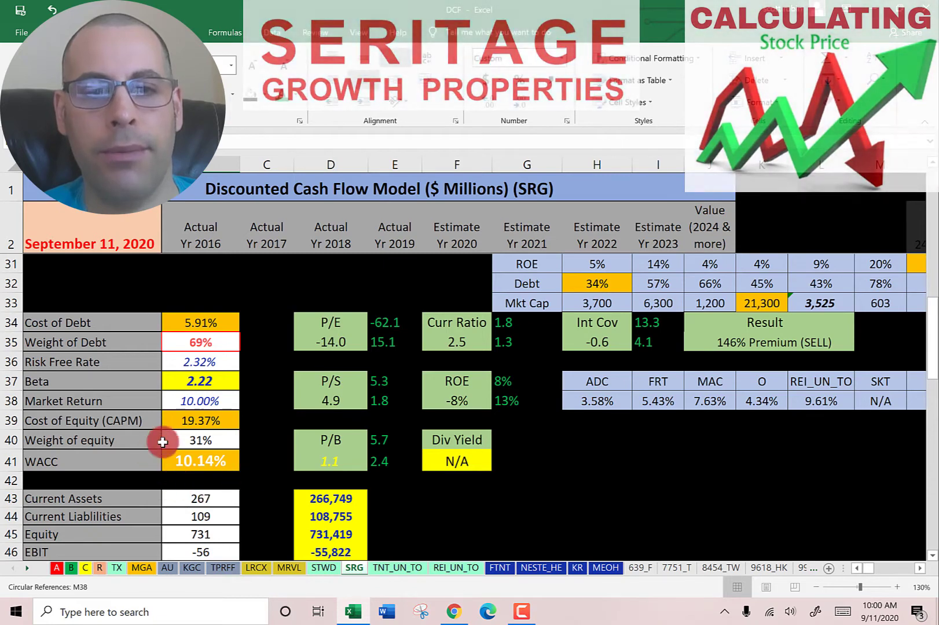
Reveal Seritage's Calculated Stock Price by changing the cell's font colour to white.
{"action": "scroll", "coordinate": [481, 290], "scroll_direction": "up", "scroll_amount": 9}
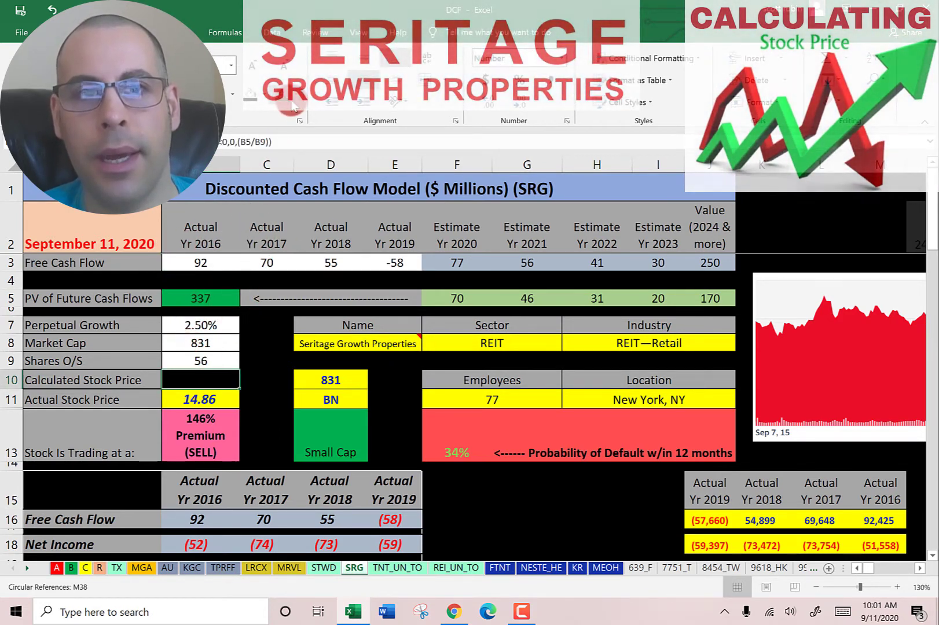
{"action": "left_click", "coordinate": [298, 104]}
{"action": "left_click", "coordinate": [306, 88]}
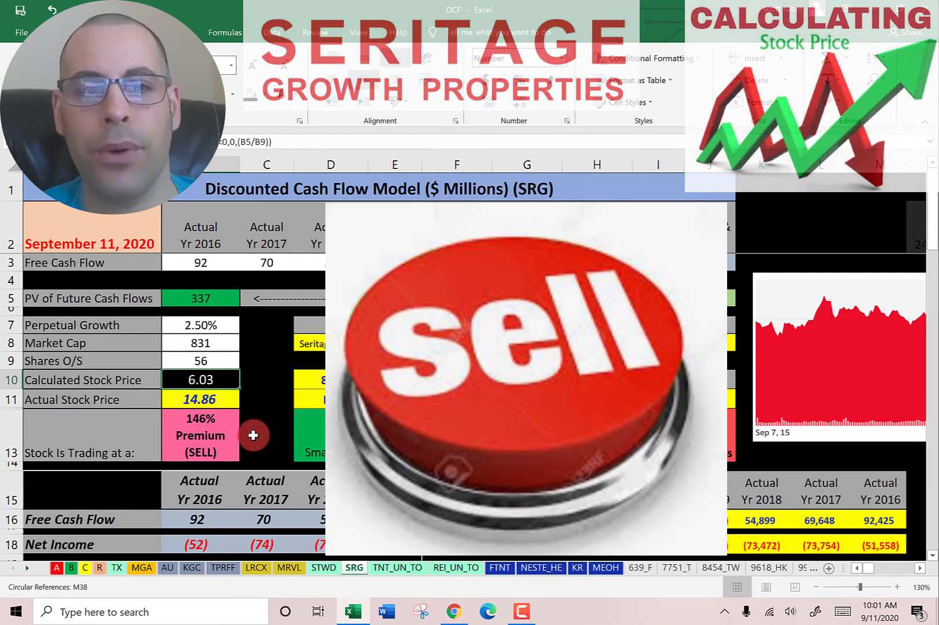
Check Seritage's Share Price vs. Fair Value and Price To Earnings sections in Chrome and return to the Excel model.
{"action": "key", "text": "alt+Tab"}
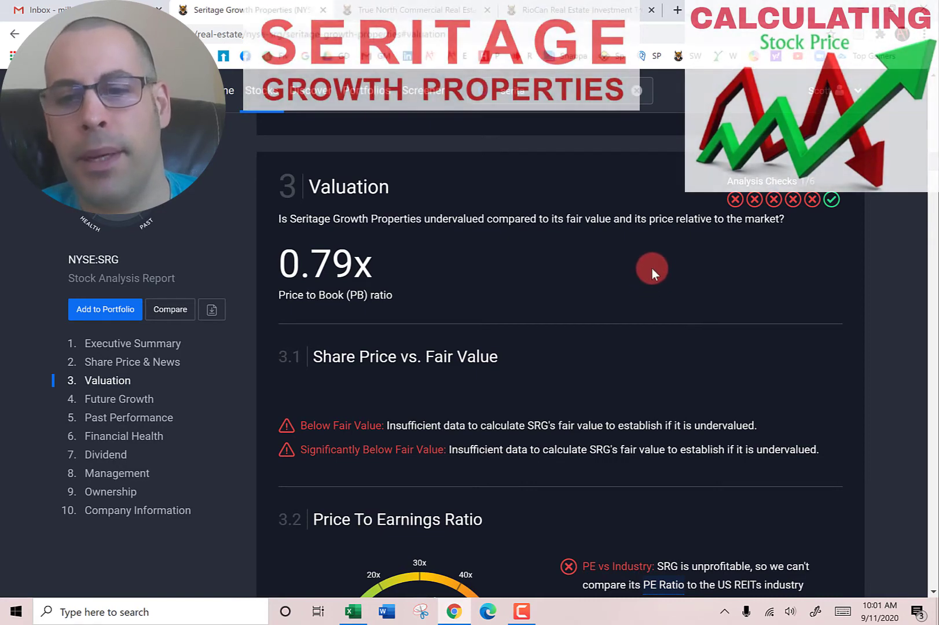
{"action": "scroll", "coordinate": [651, 267], "scroll_direction": "down", "scroll_amount": 2}
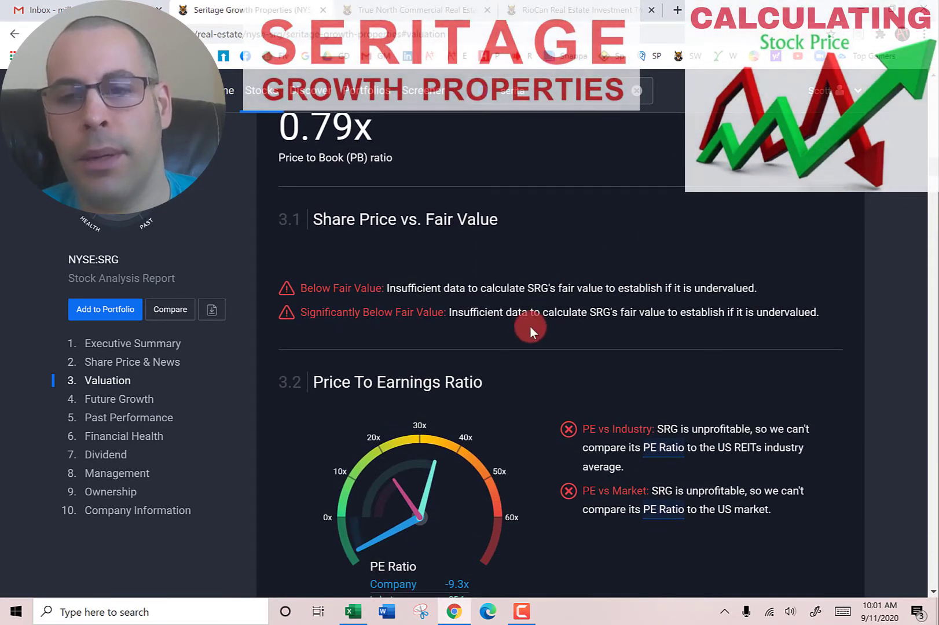
{"action": "key", "text": "alt+Tab"}
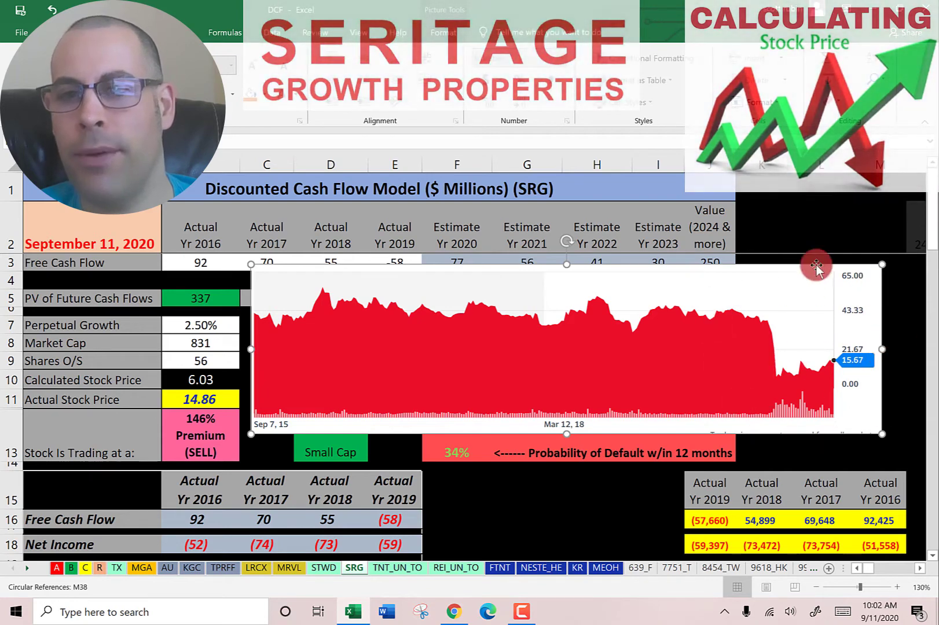
Delete the enlarged share price chart from the Seritage sheet and check the P/E and P/S summary cells.
{"action": "key", "text": "Delete"}
{"action": "scroll", "coordinate": [524, 282], "scroll_direction": "down", "scroll_amount": 9}
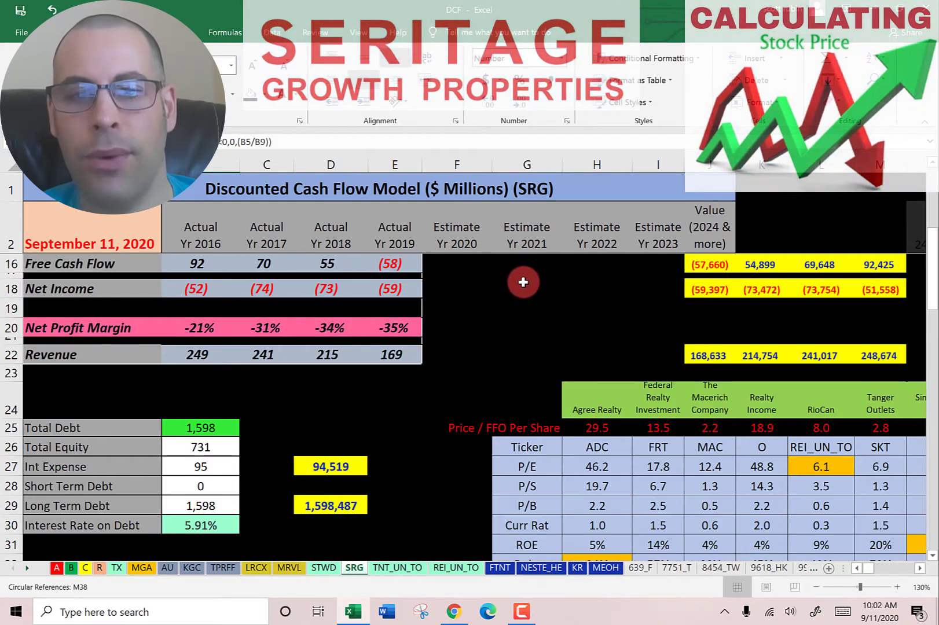
{"action": "left_click", "coordinate": [327, 342]}
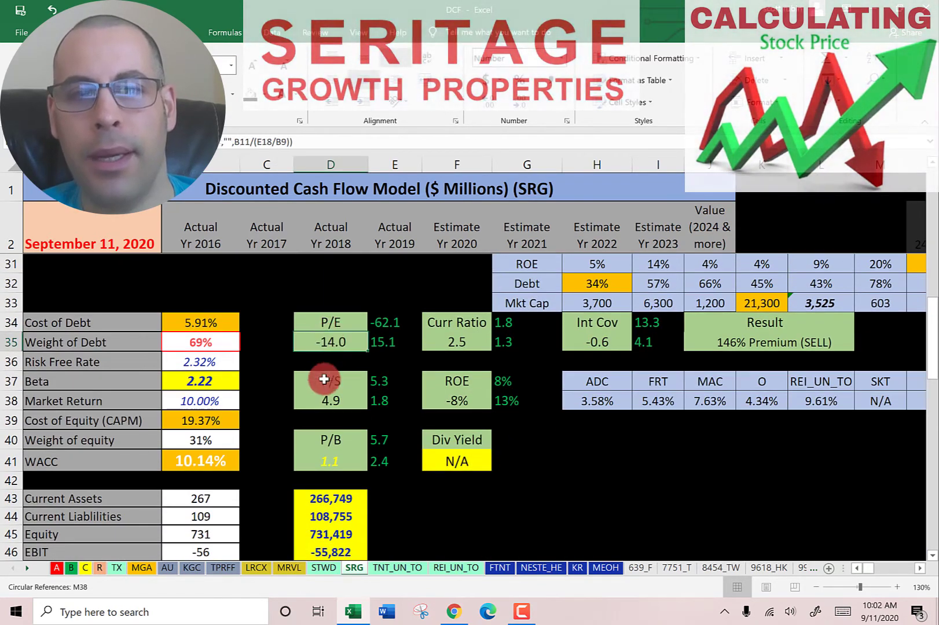
{"action": "left_click", "coordinate": [329, 398]}
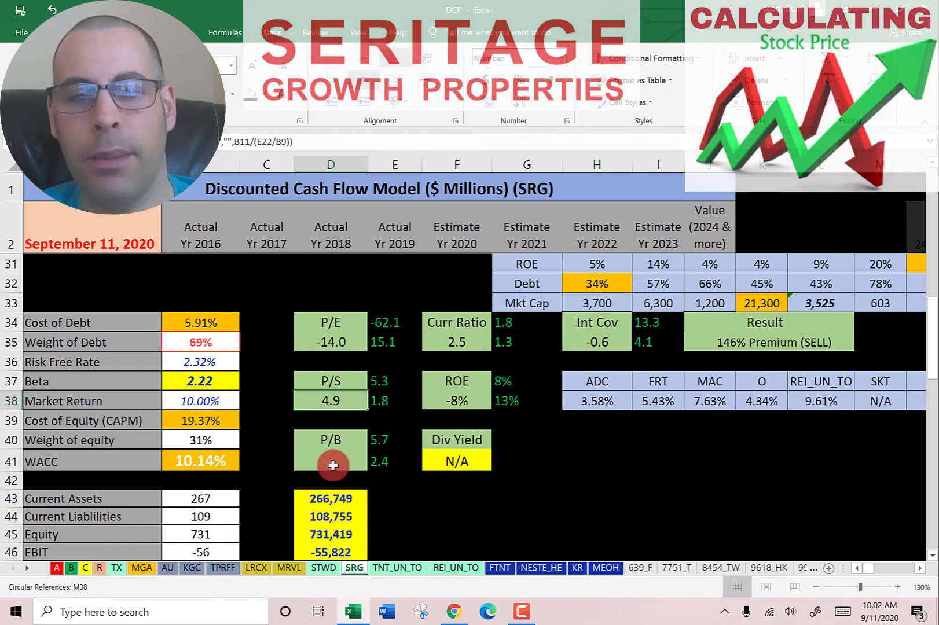
Examine how Seritage's P/E, P/S and P/B ratios are worked out in their calculation boxes.
{"action": "scroll", "coordinate": [370, 336], "scroll_direction": "down", "scroll_amount": 5}
{"action": "left_click", "coordinate": [379, 348]}
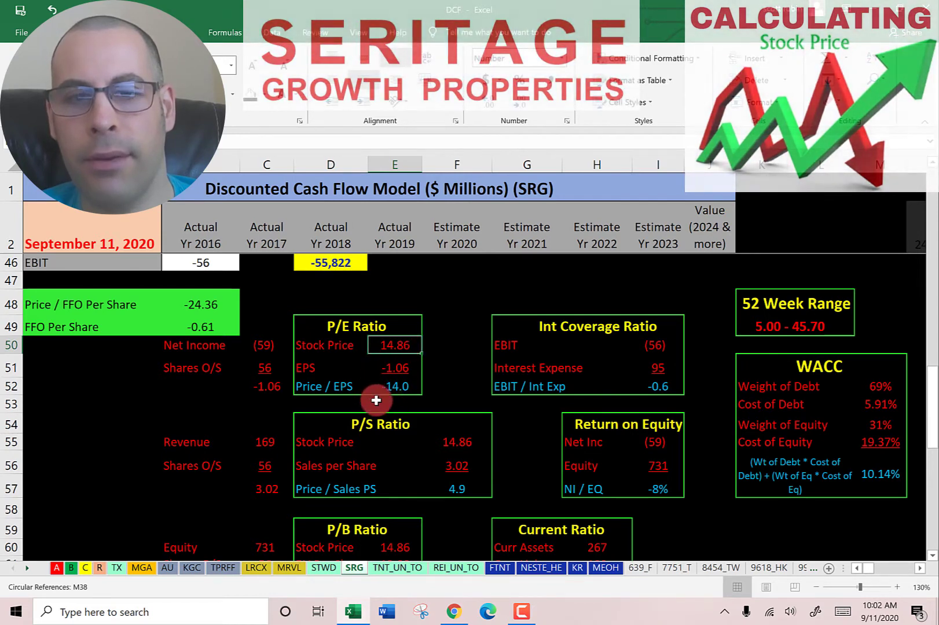
{"action": "scroll", "coordinate": [438, 347], "scroll_direction": "down", "scroll_amount": 2}
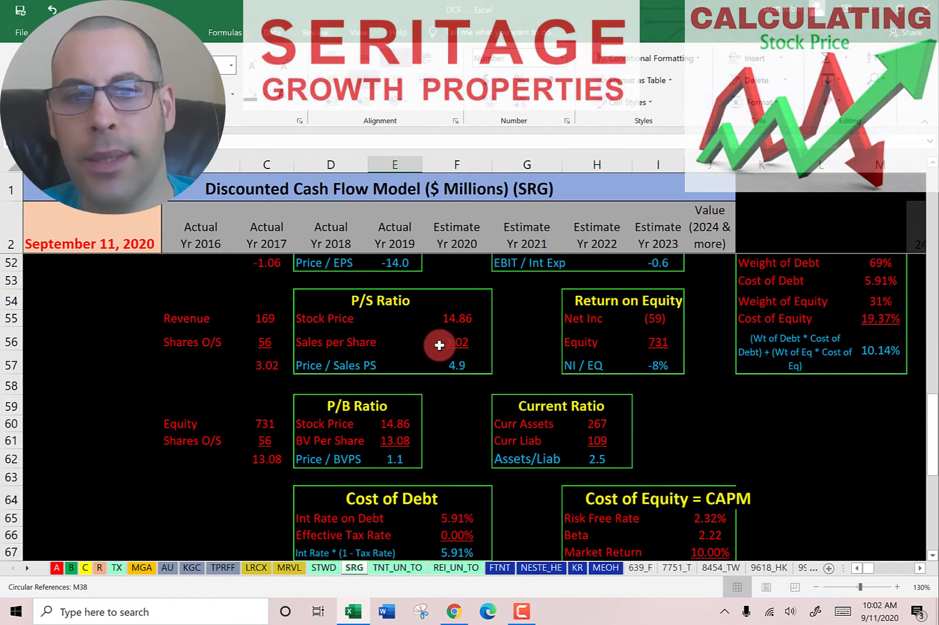
{"action": "left_click", "coordinate": [457, 317]}
{"action": "left_click", "coordinate": [455, 343]}
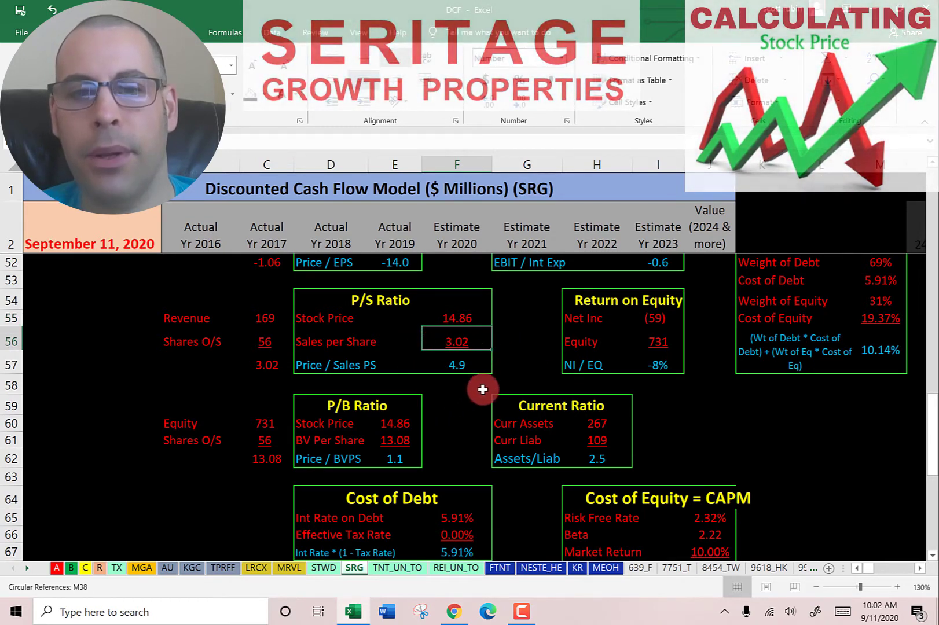
{"action": "scroll", "coordinate": [411, 322], "scroll_direction": "down", "scroll_amount": 1}
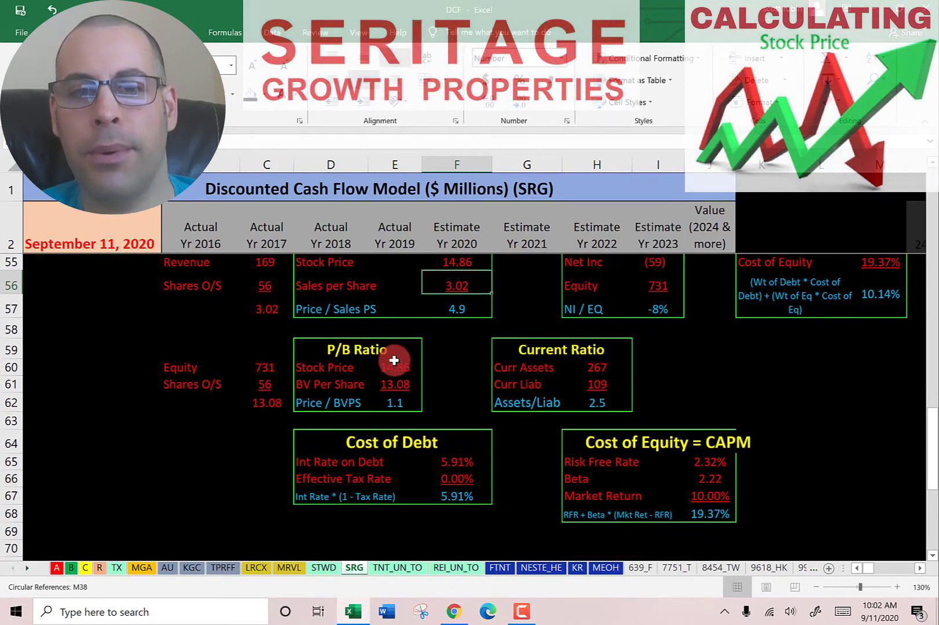
{"action": "left_click", "coordinate": [395, 364]}
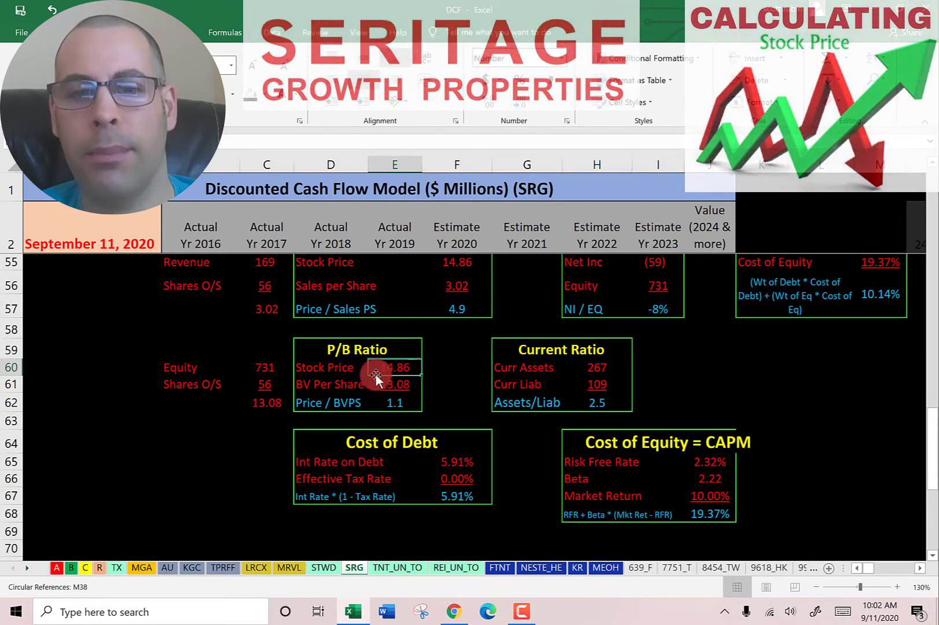
Check Seritage's current ratio, interest coverage and ROE in the ratio summary.
{"action": "scroll", "coordinate": [66, 358], "scroll_direction": "up", "scroll_amount": 4}
{"action": "left_click", "coordinate": [66, 358]}
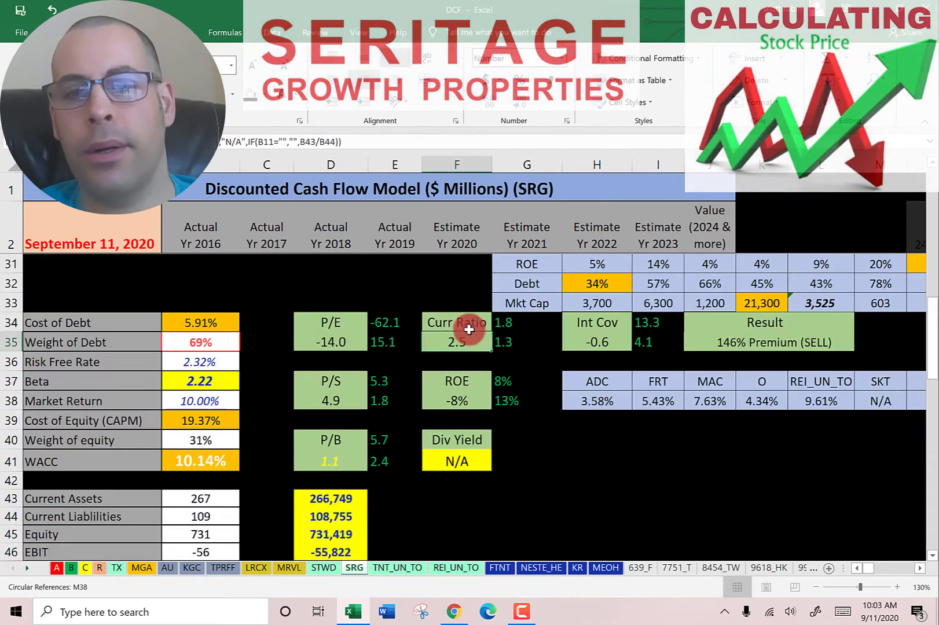
{"action": "scroll", "coordinate": [488, 374], "scroll_direction": "up", "scroll_amount": 4}
{"action": "left_click", "coordinate": [463, 341]}
{"action": "left_click", "coordinate": [616, 344]}
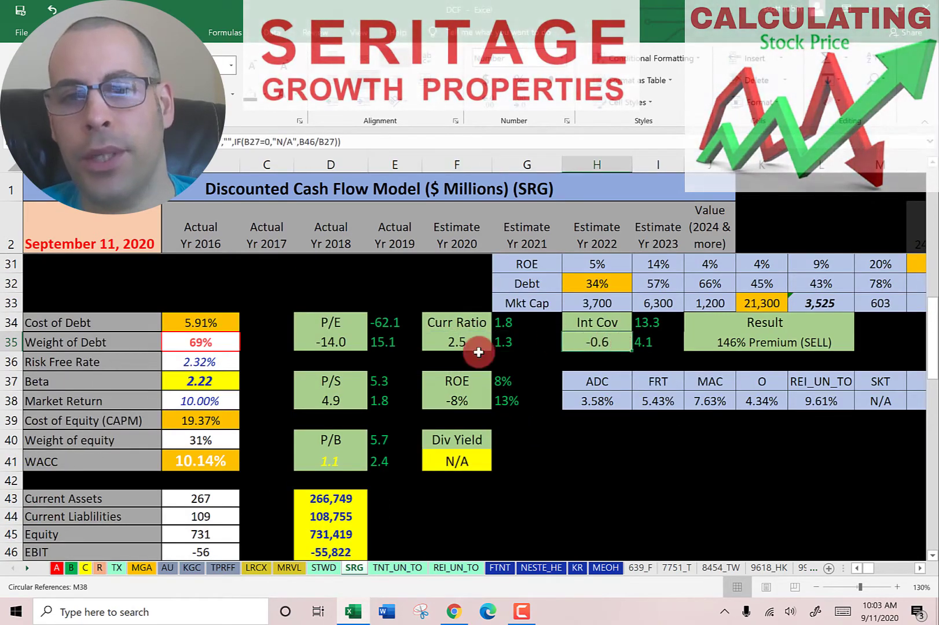
{"action": "left_click", "coordinate": [456, 399]}
Examine the inputs of Seritage's Current Ratio and Return on Equity calculation boxes.
{"action": "scroll", "coordinate": [500, 332], "scroll_direction": "down", "scroll_amount": 8}
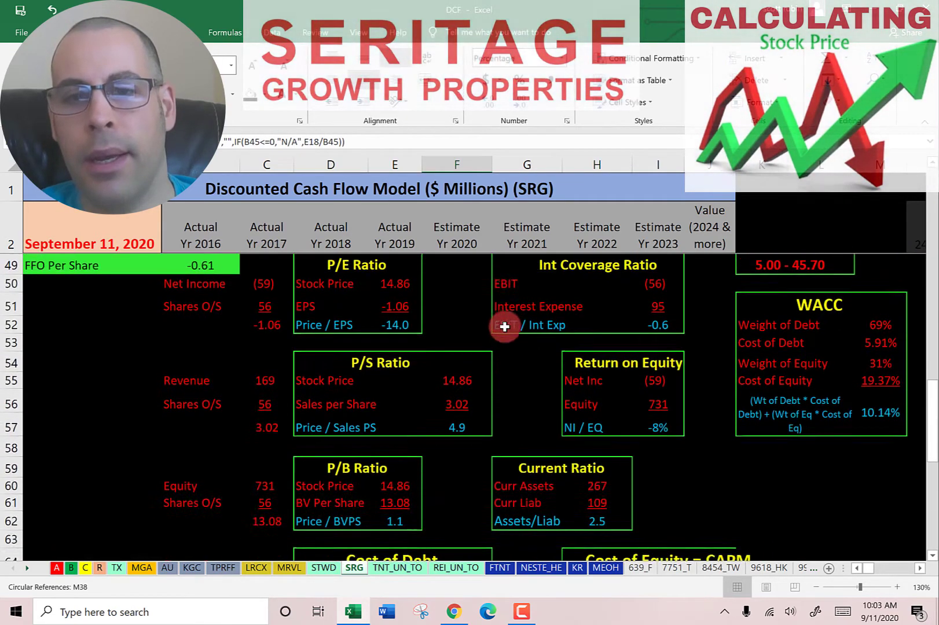
{"action": "left_click", "coordinate": [589, 368]}
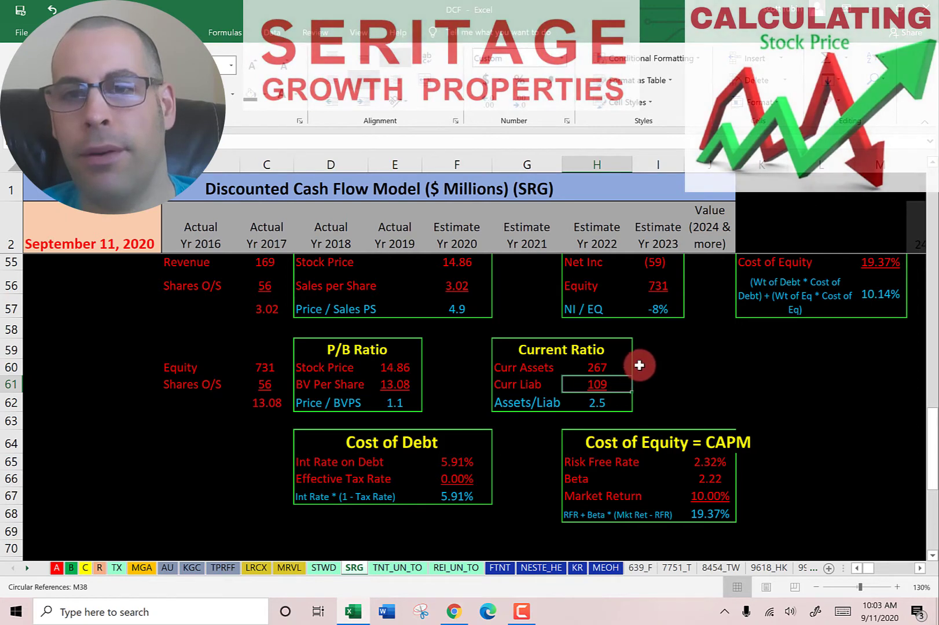
{"action": "scroll", "coordinate": [639, 365], "scroll_direction": "up", "scroll_amount": 2}
{"action": "left_click", "coordinate": [649, 384]}
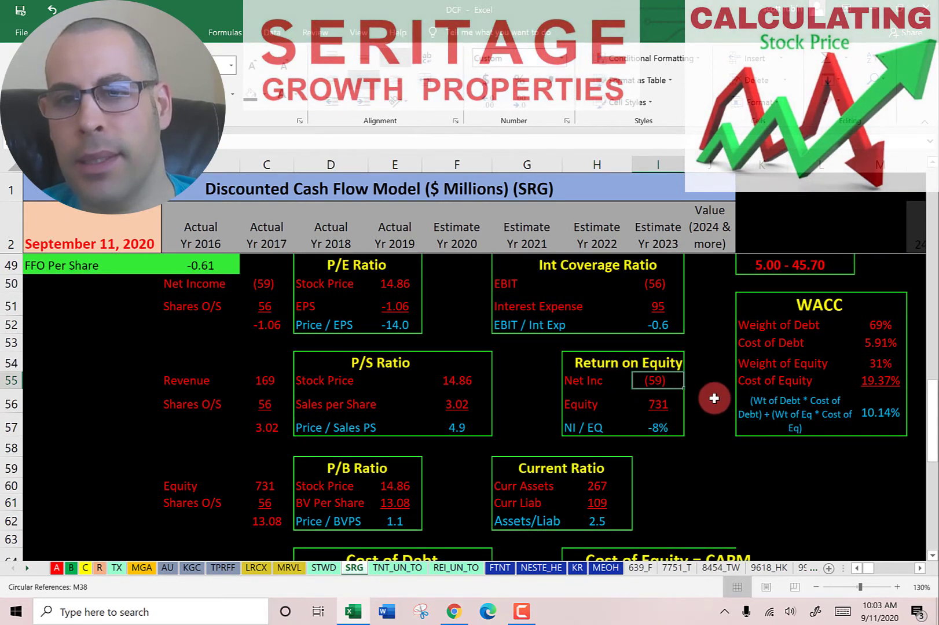
{"action": "scroll", "coordinate": [650, 326], "scroll_direction": "up", "scroll_amount": 1}
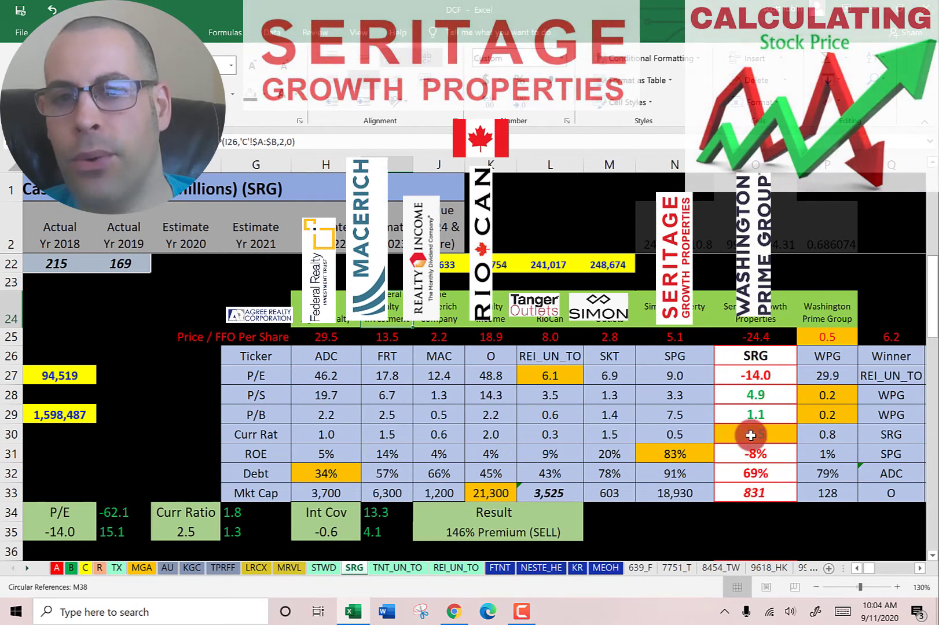
Compare Seritage's Price / FFO, P/E, P/B, current ratio, ROE and debt with the peers and the average column.
{"action": "left_click", "coordinate": [753, 339]}
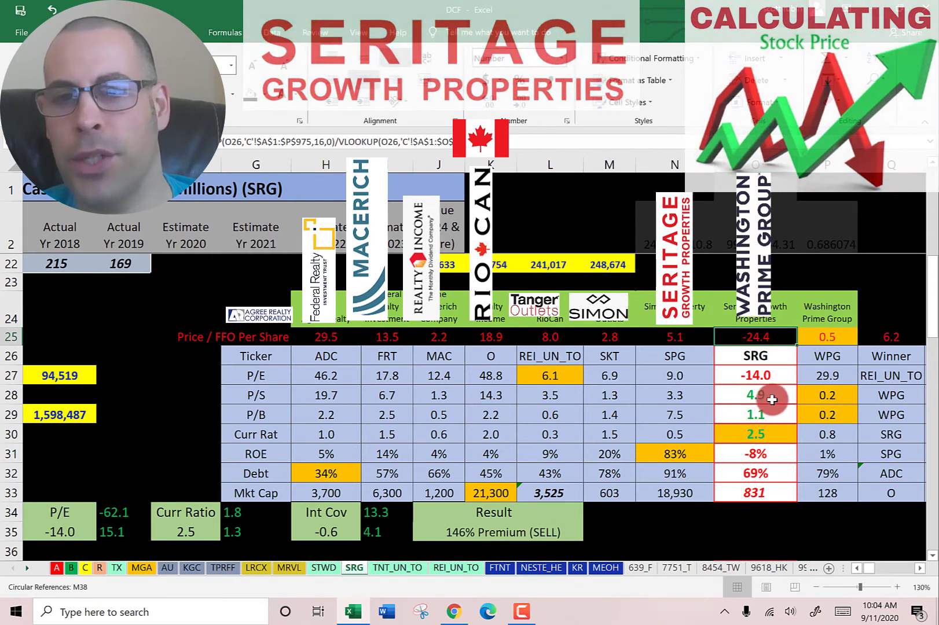
{"action": "key", "text": "Right"}
{"action": "key", "text": "Right"}
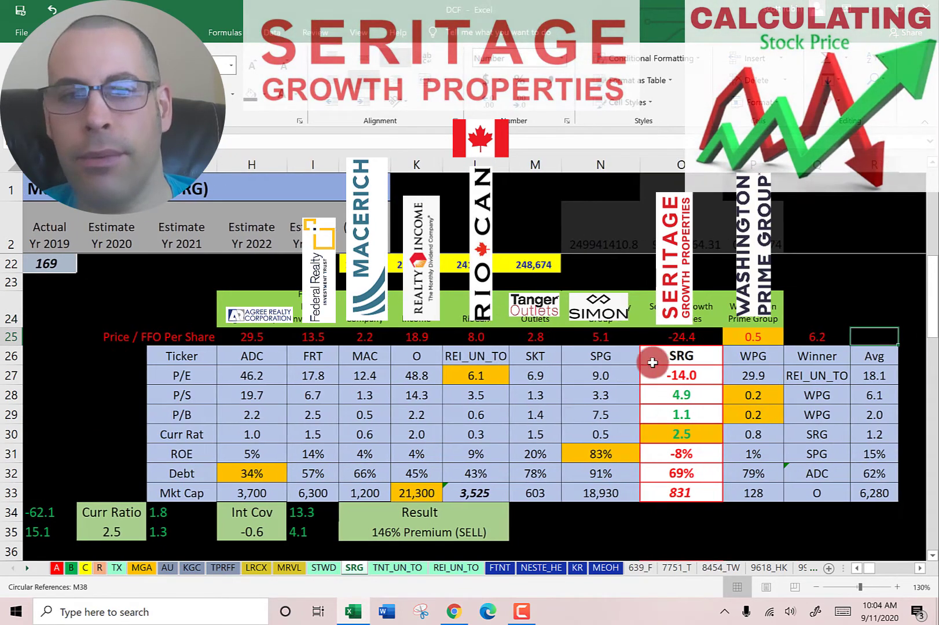
{"action": "left_click", "coordinate": [684, 375]}
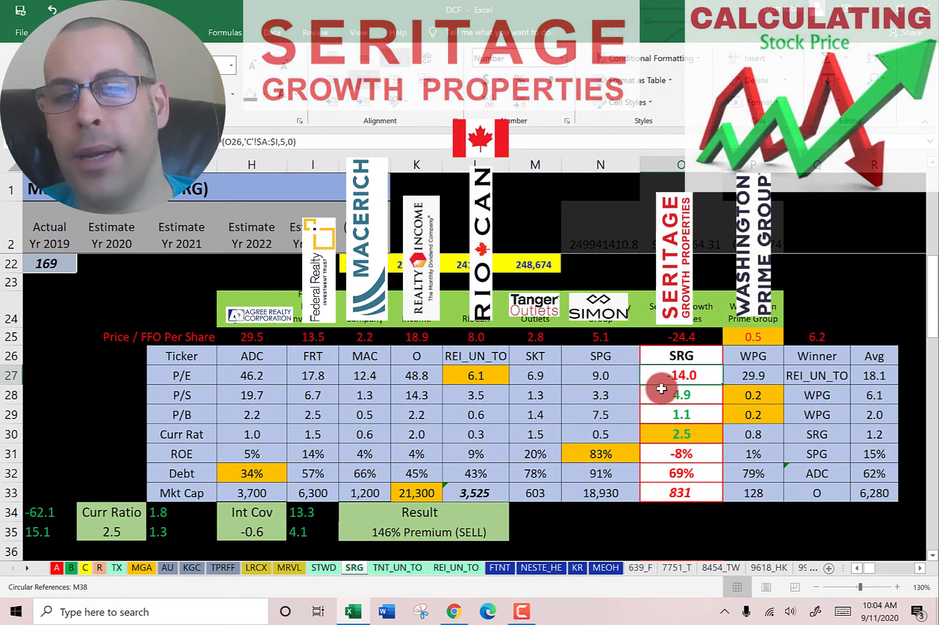
{"action": "left_click", "coordinate": [662, 415]}
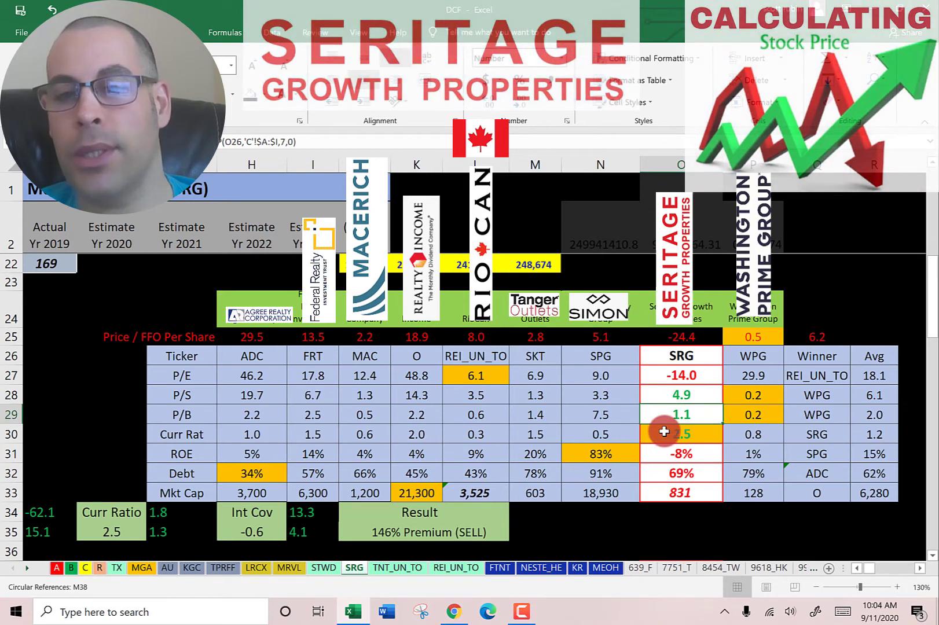
{"action": "left_click", "coordinate": [468, 436]}
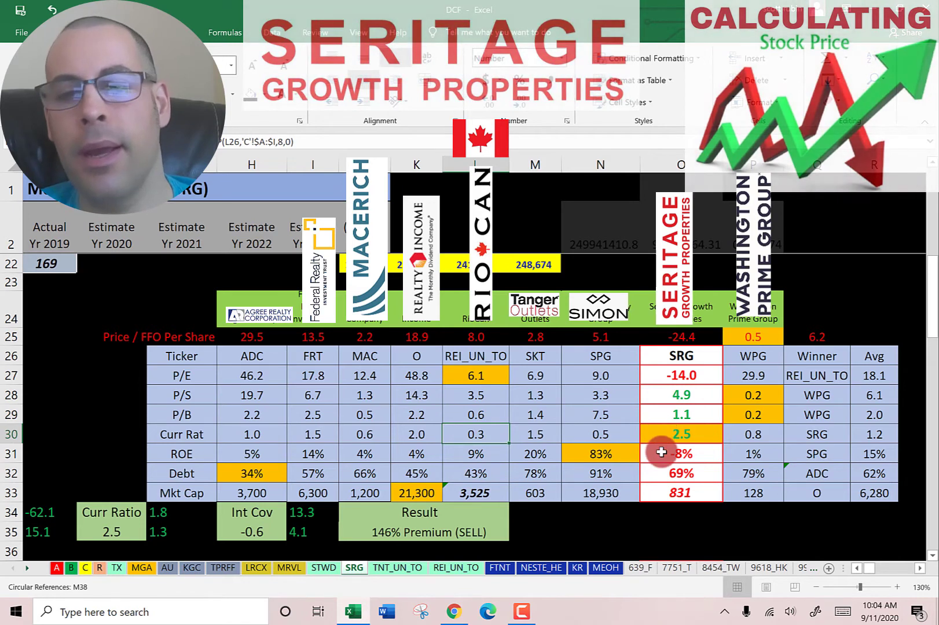
{"action": "key", "text": "Right"}
{"action": "left_click", "coordinate": [665, 472]}
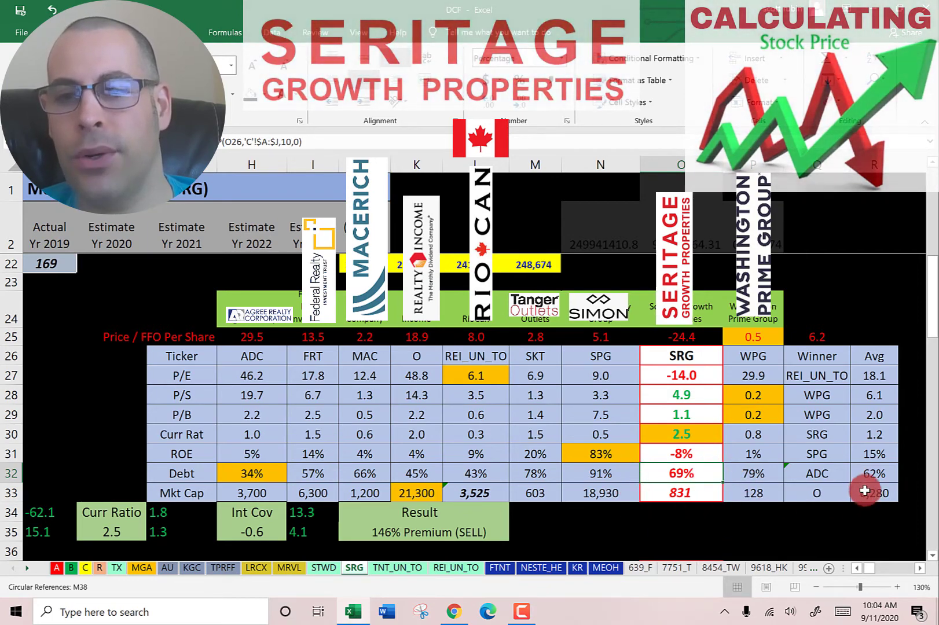
Compare the peers' dividend yields below the ratio table and check Seritage's Result cell.
{"action": "scroll", "coordinate": [637, 371], "scroll_direction": "down", "scroll_amount": 2}
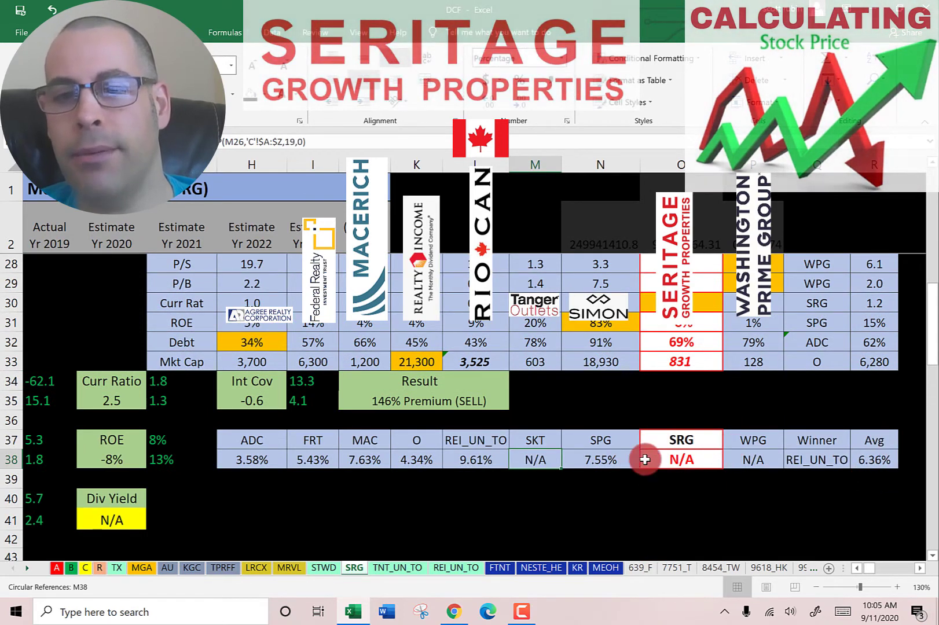
{"action": "left_click", "coordinate": [400, 400]}
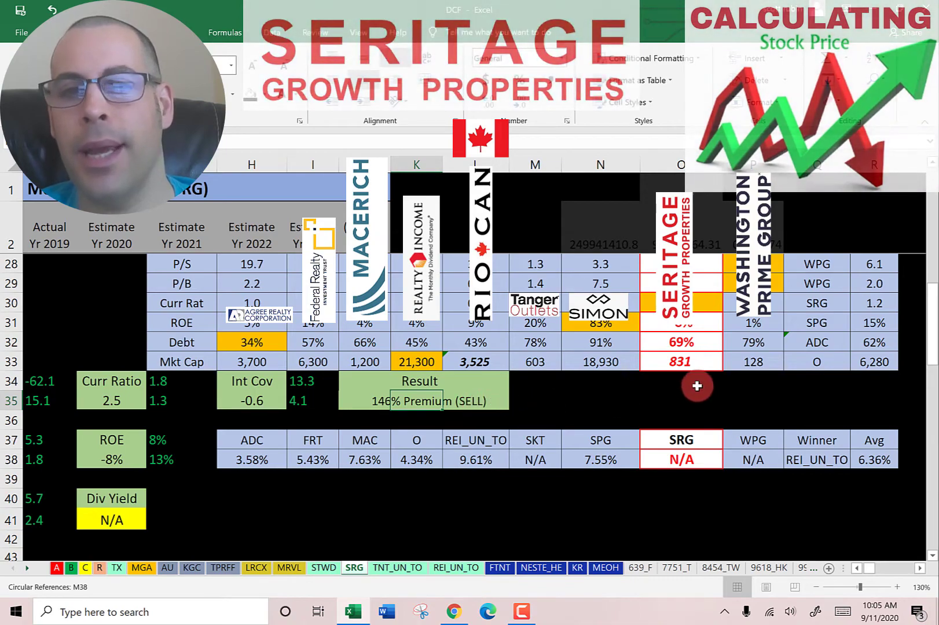
{"action": "scroll", "coordinate": [675, 360], "scroll_direction": "up", "scroll_amount": 2}
{"action": "scroll", "coordinate": [674, 359], "scroll_direction": "down", "scroll_amount": 2}
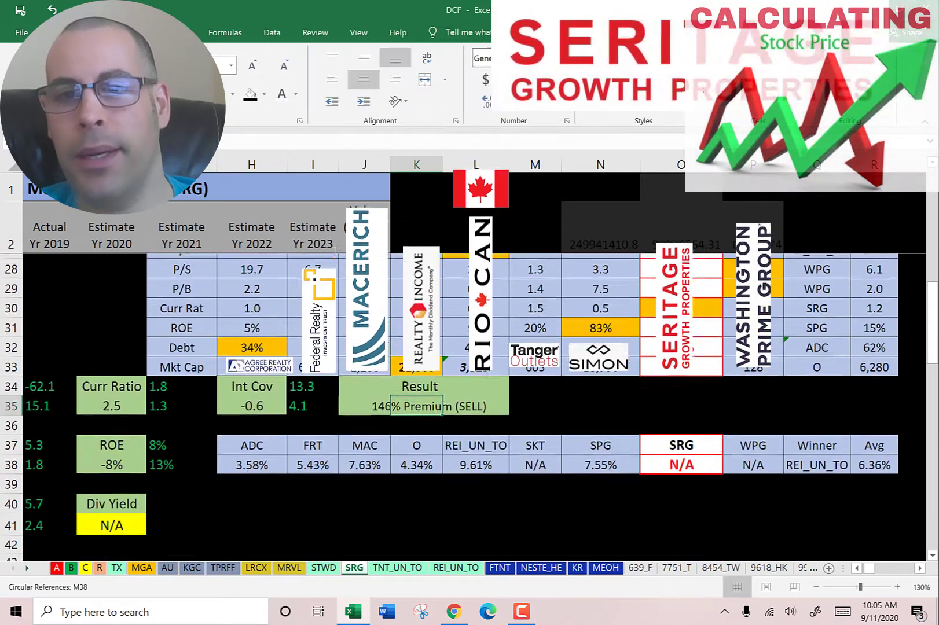
Switch to the TNT_UN_TO sheet and check True North's market cap class and actual stock price.
{"action": "key", "text": "ctrl+Page_Down"}
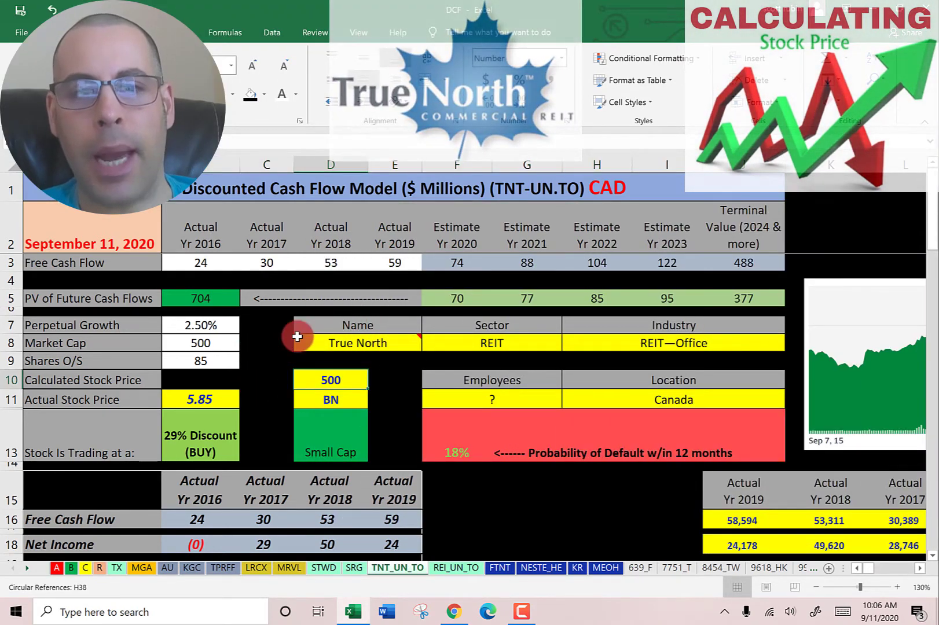
{"action": "left_click", "coordinate": [330, 441]}
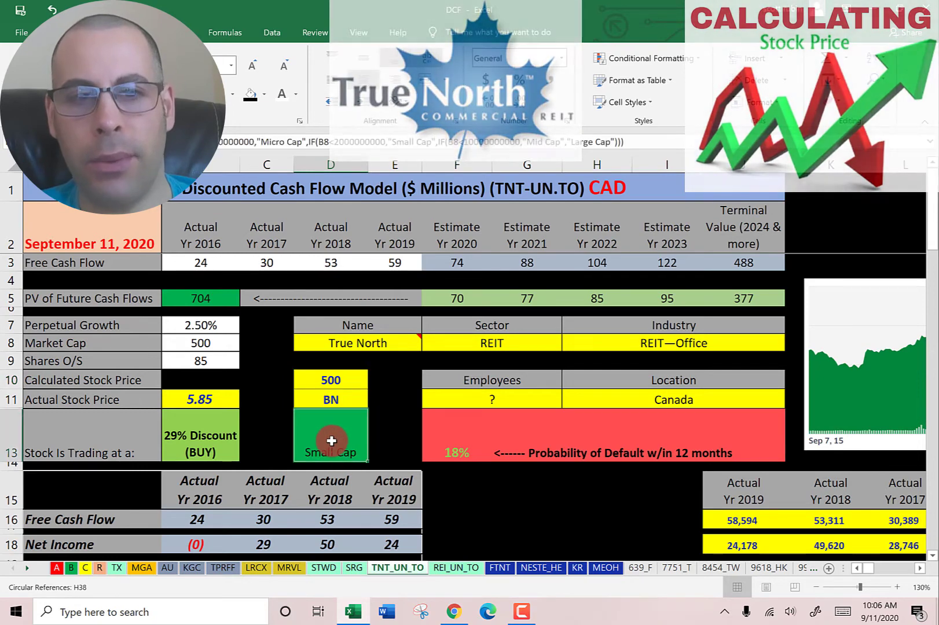
{"action": "left_click", "coordinate": [171, 399]}
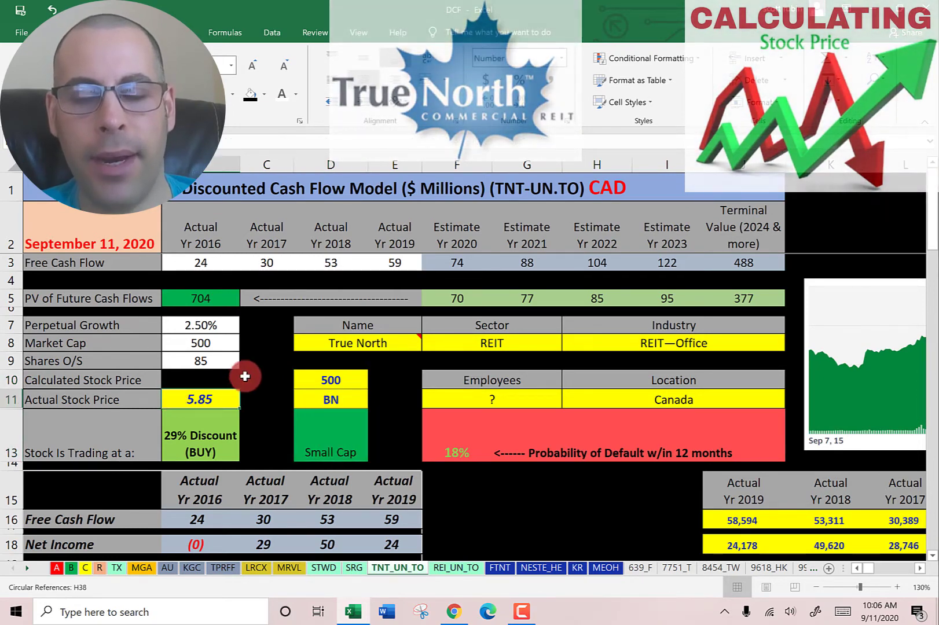
Review True North's yearly free cash flow, net income and revenue figures for 2016 through 2019.
{"action": "scroll", "coordinate": [293, 281], "scroll_direction": "down", "scroll_amount": 5}
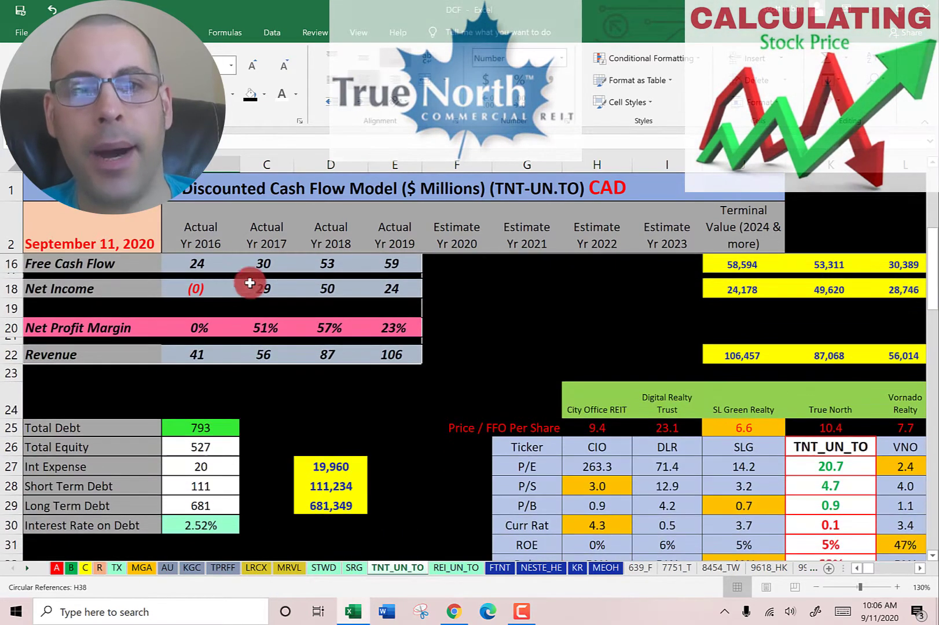
{"action": "scroll", "coordinate": [252, 280], "scroll_direction": "up", "scroll_amount": 1}
{"action": "left_click_drag", "start_coordinate": [191, 364], "coordinate": [177, 448]}
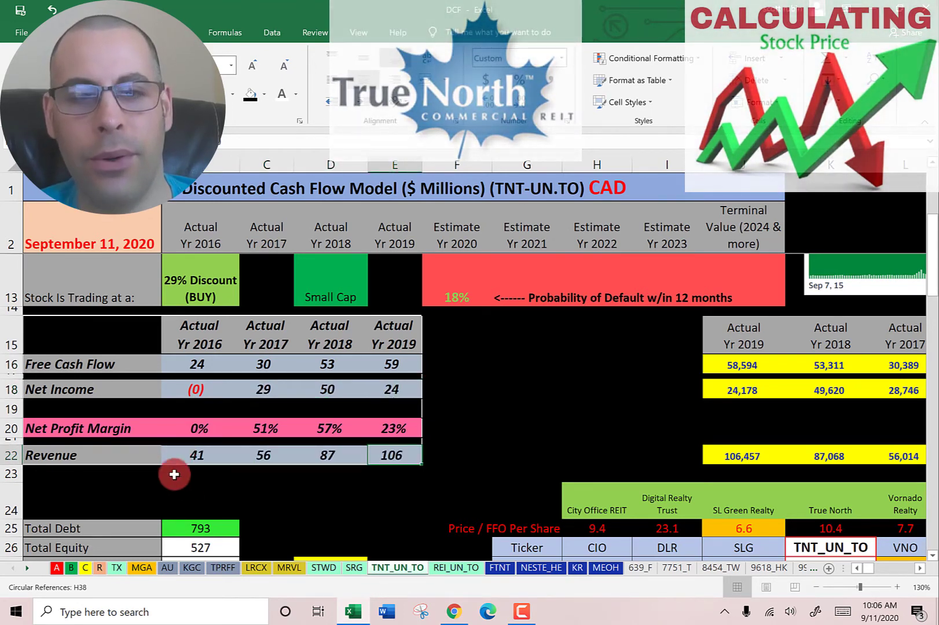
{"action": "left_click", "coordinate": [192, 457]}
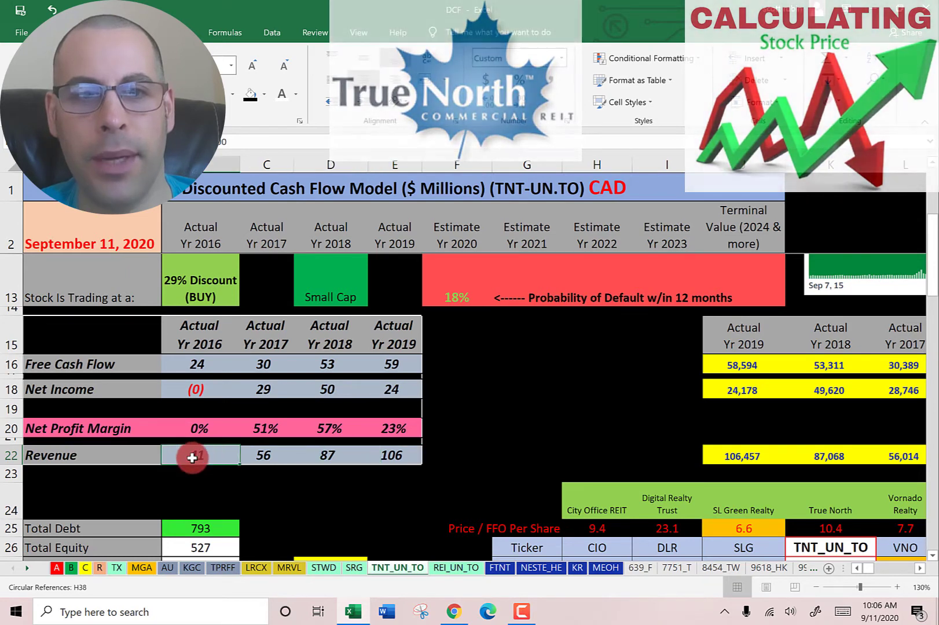
{"action": "left_click", "coordinate": [391, 453]}
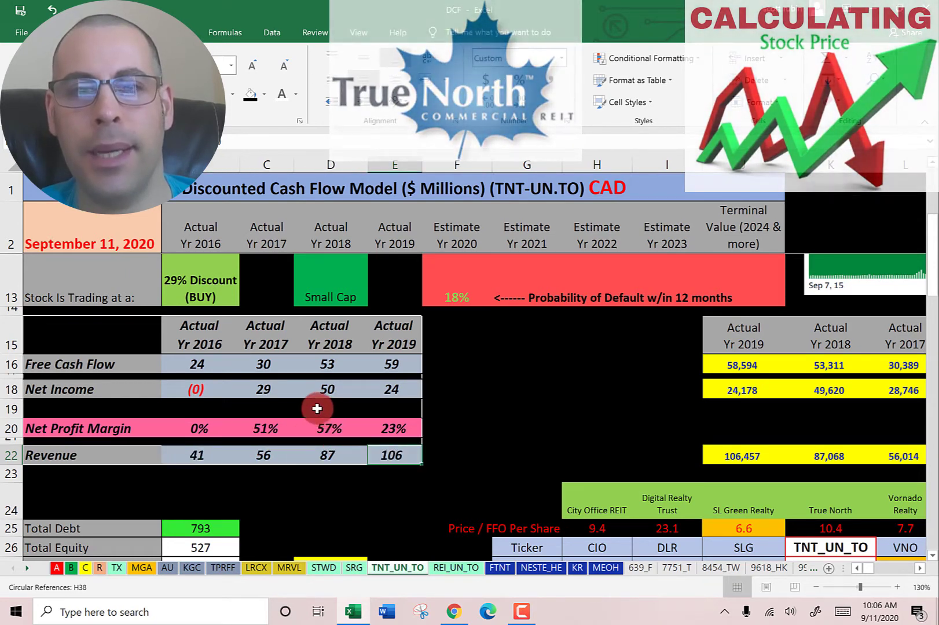
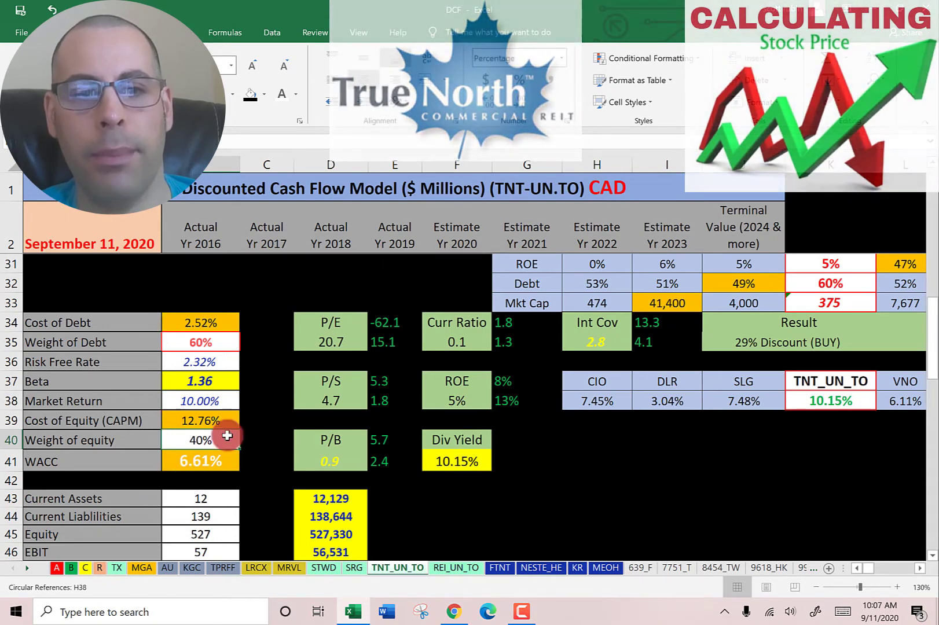
Reveal True North's Calculated Stock Price by changing the cell's font colour to white.
{"action": "scroll", "coordinate": [410, 360], "scroll_direction": "up", "scroll_amount": 9}
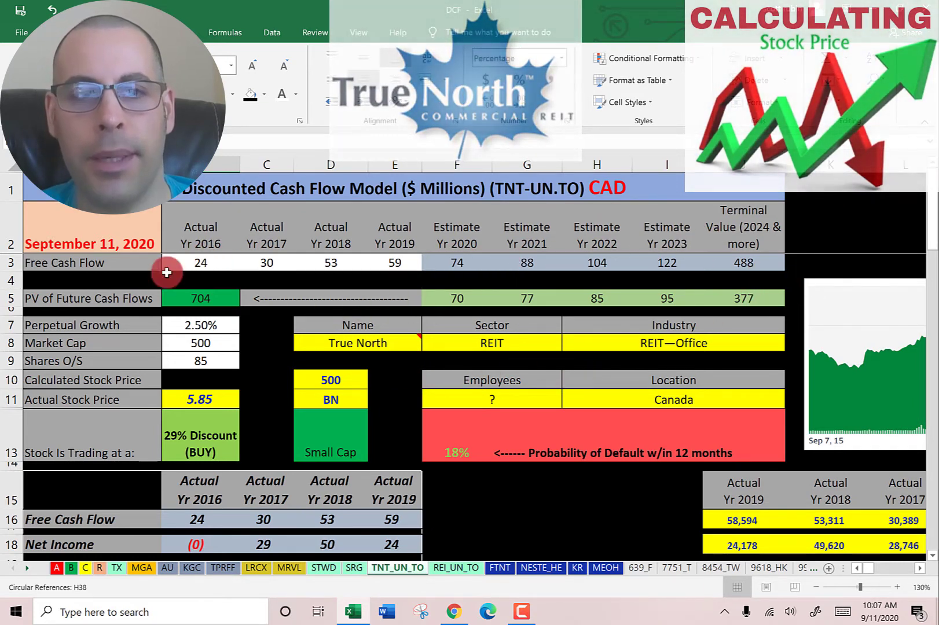
{"action": "left_click", "coordinate": [191, 383]}
{"action": "left_click", "coordinate": [275, 103]}
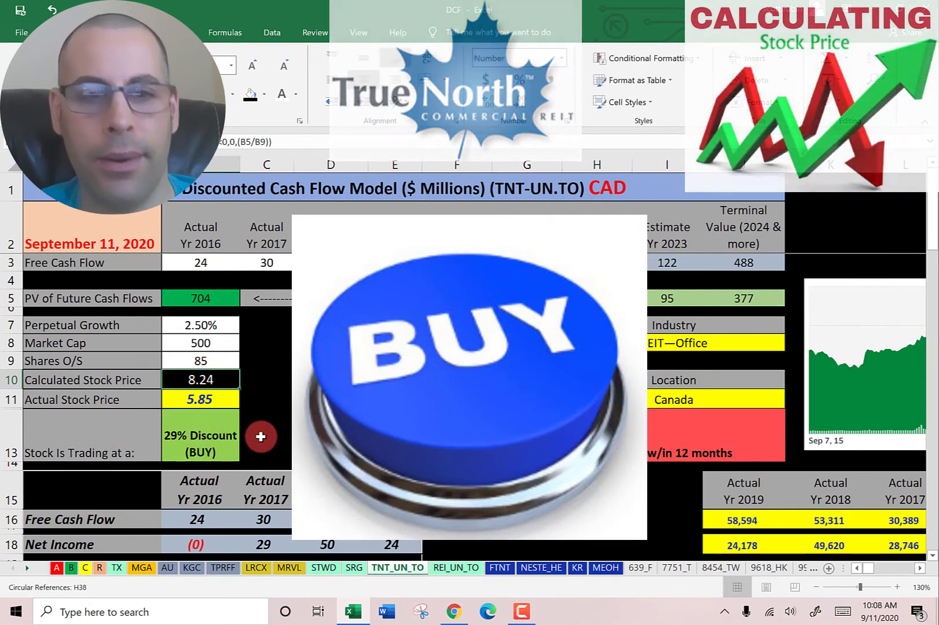
Switch to Chrome, close the Seritage page and check True North's Share Price vs. Fair Value section.
{"action": "key", "text": "alt+Tab"}
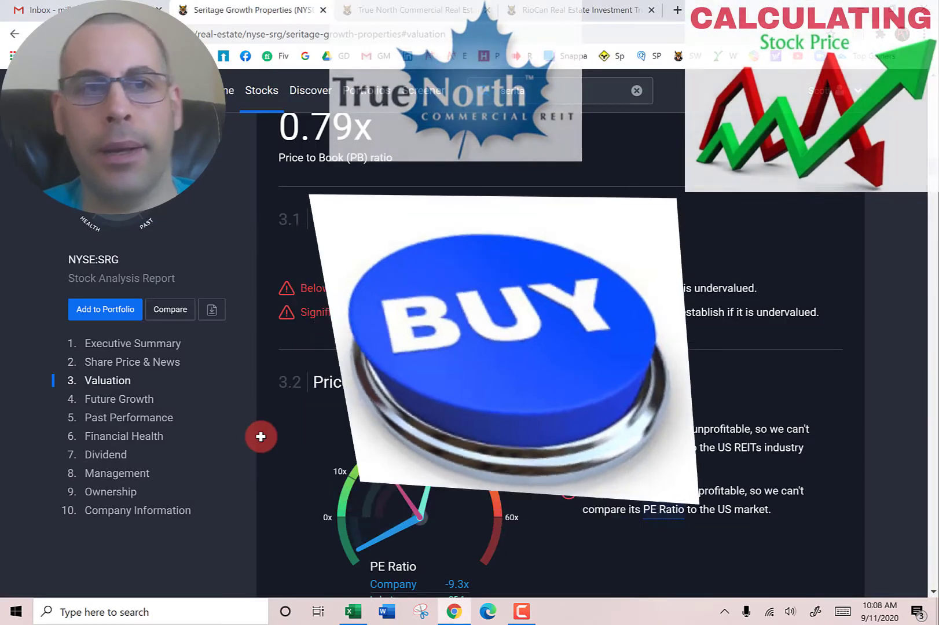
{"action": "key", "text": "ctrl+w"}
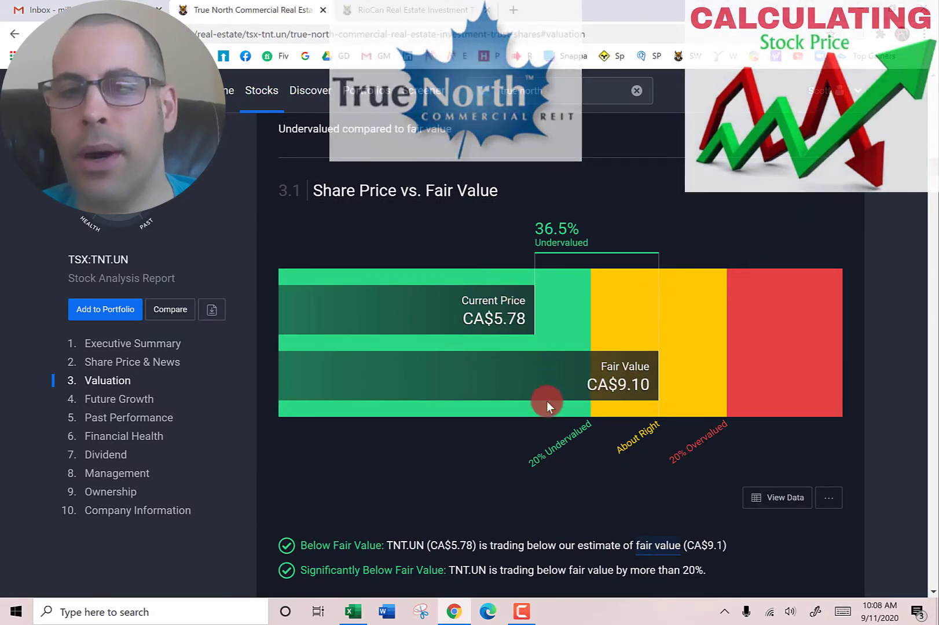
Switch back to Excel and delete the share price chart picture covering True North's model.
{"action": "key", "text": "alt+Tab"}
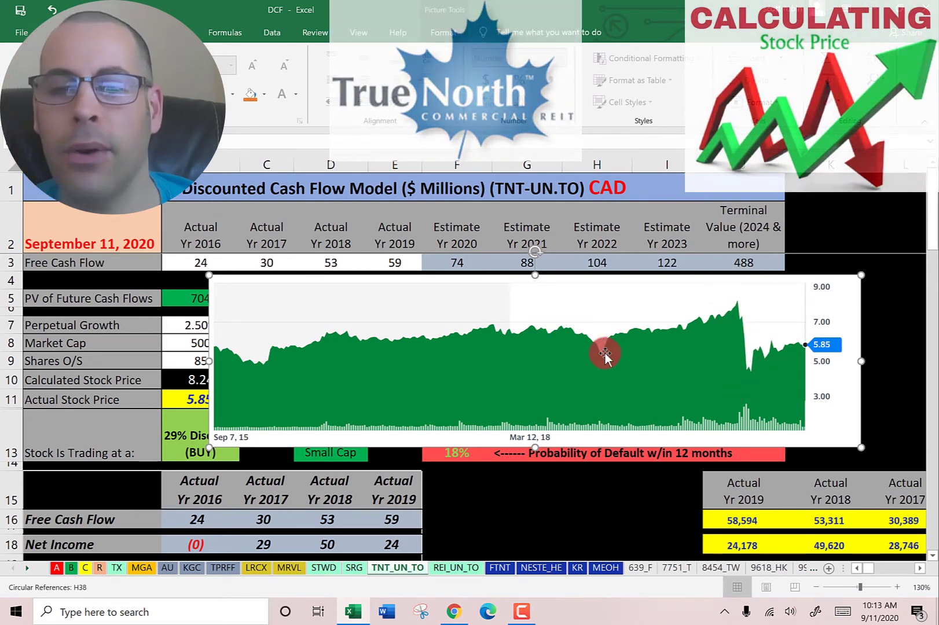
{"action": "key", "text": "Delete"}
Check True North's P/E, P/S and P/B ratios in the ratio summary below the peer table.
{"action": "scroll", "coordinate": [561, 354], "scroll_direction": "down", "scroll_amount": 5}
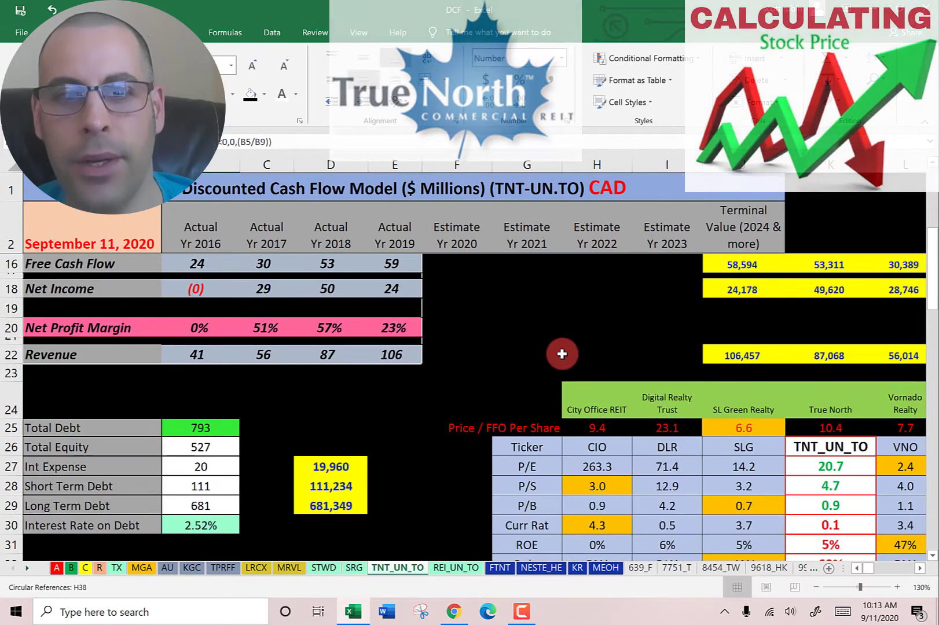
{"action": "scroll", "coordinate": [561, 355], "scroll_direction": "down", "scroll_amount": 5}
{"action": "left_click", "coordinate": [346, 357]}
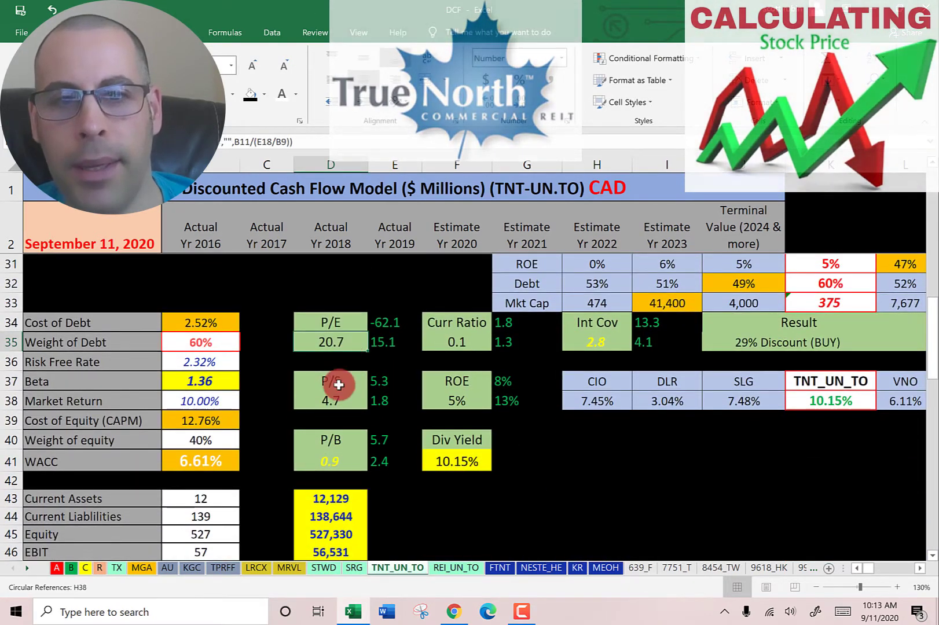
{"action": "left_click", "coordinate": [338, 402]}
{"action": "left_click", "coordinate": [340, 458]}
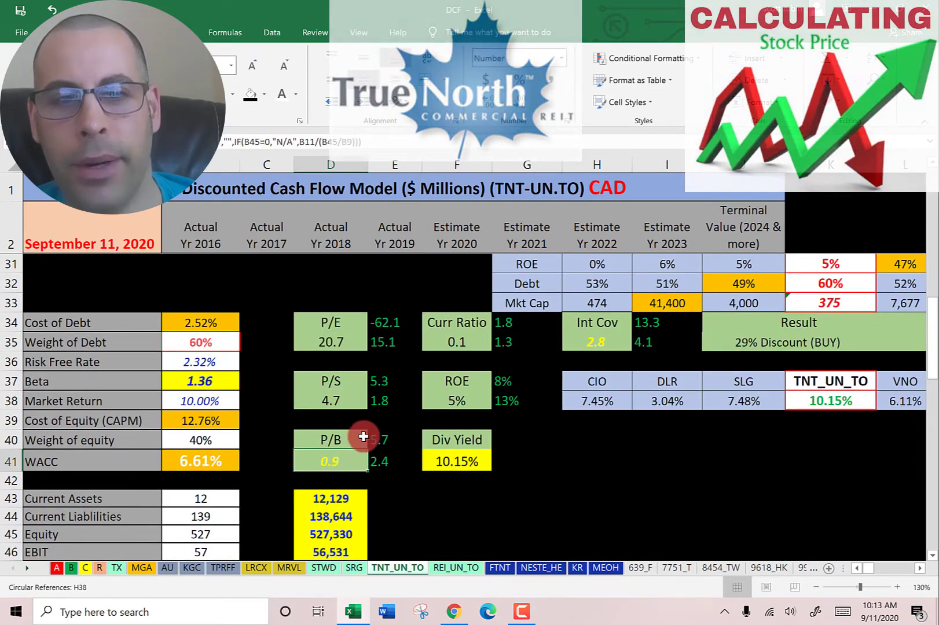
Examine how True North's P/E, P/S and P/B ratios are calculated in the breakdown boxes.
{"action": "scroll", "coordinate": [378, 407], "scroll_direction": "down", "scroll_amount": 6}
{"action": "scroll", "coordinate": [373, 396], "scroll_direction": "up", "scroll_amount": 1}
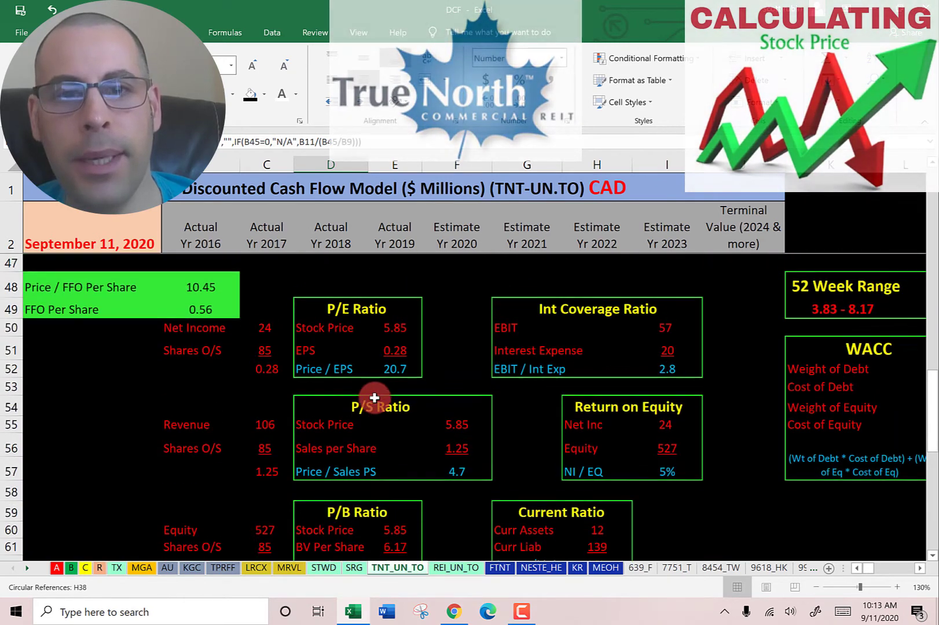
{"action": "left_click", "coordinate": [378, 355]}
{"action": "left_click", "coordinate": [382, 343]}
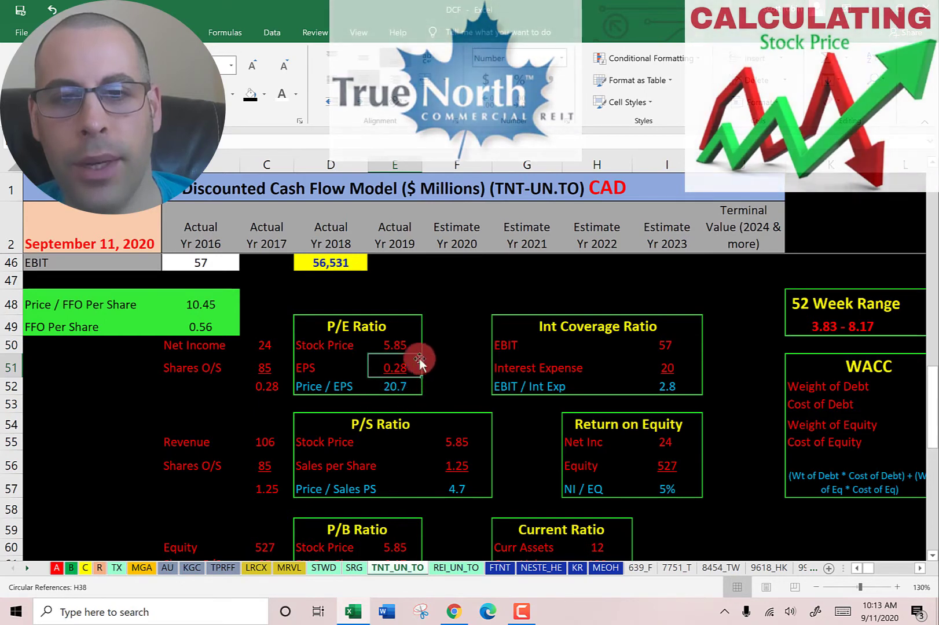
{"action": "left_click", "coordinate": [458, 438]}
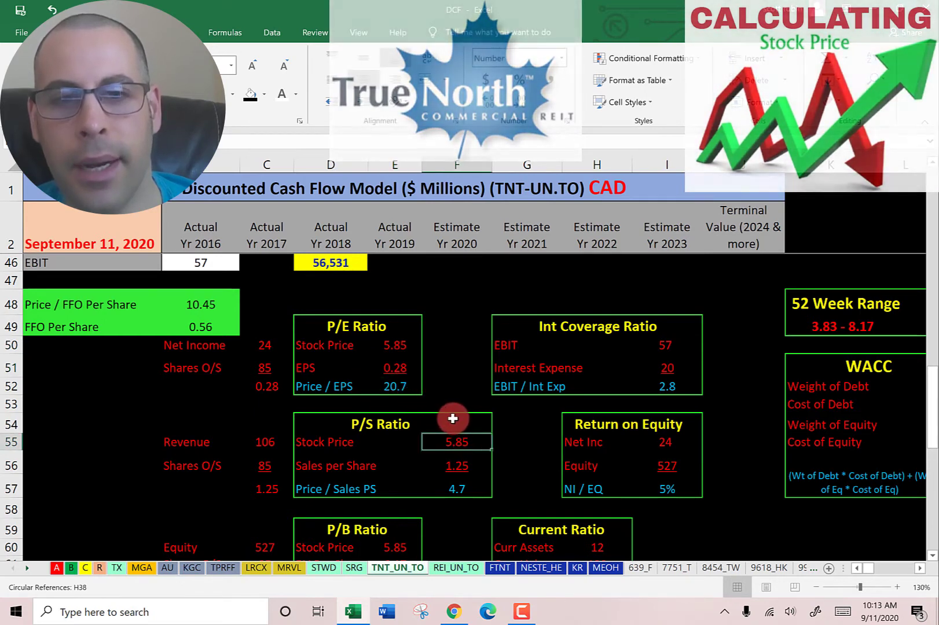
{"action": "scroll", "coordinate": [453, 419], "scroll_direction": "down", "scroll_amount": 1}
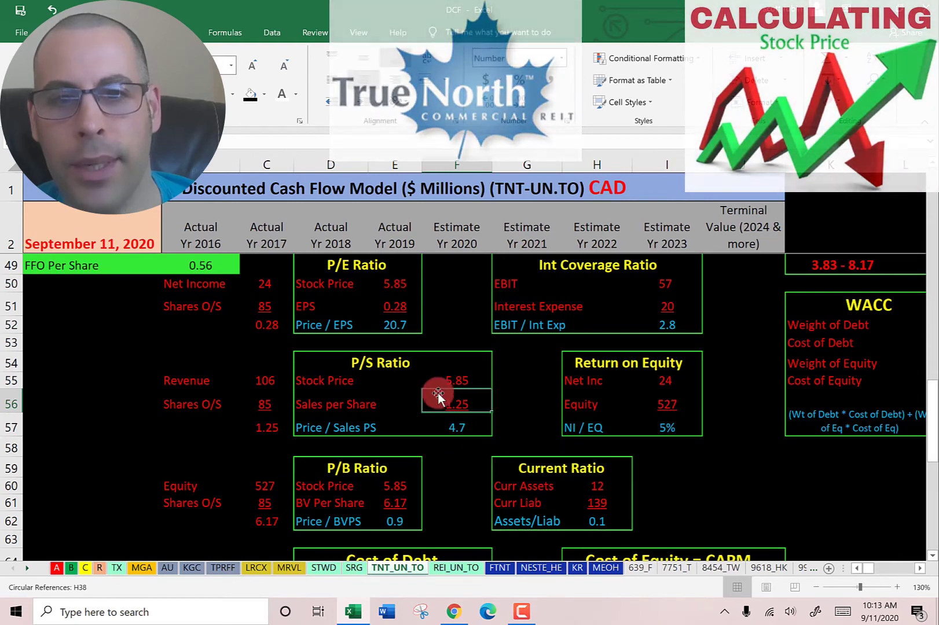
{"action": "scroll", "coordinate": [392, 383], "scroll_direction": "down", "scroll_amount": 1}
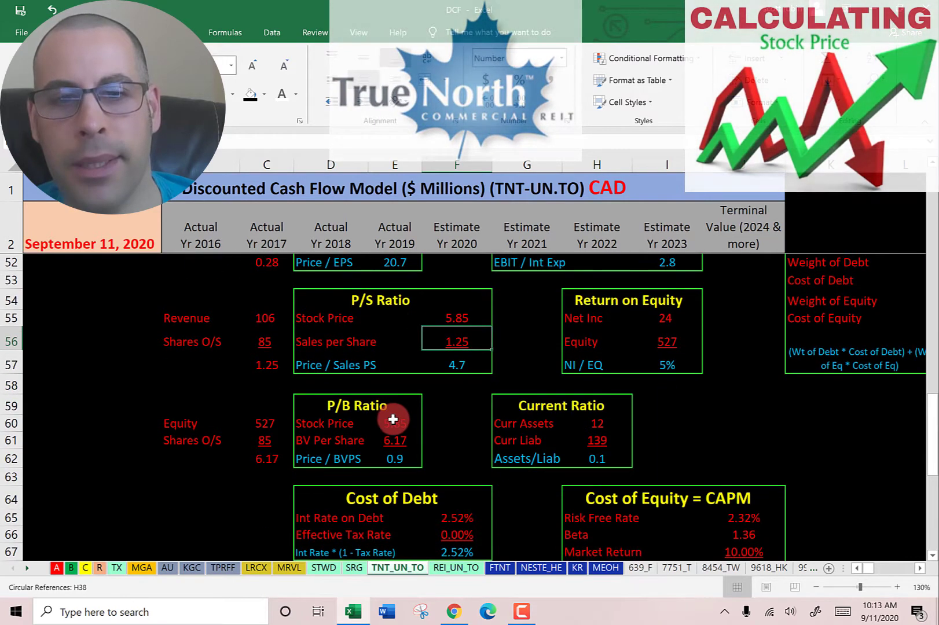
{"action": "left_click", "coordinate": [391, 419]}
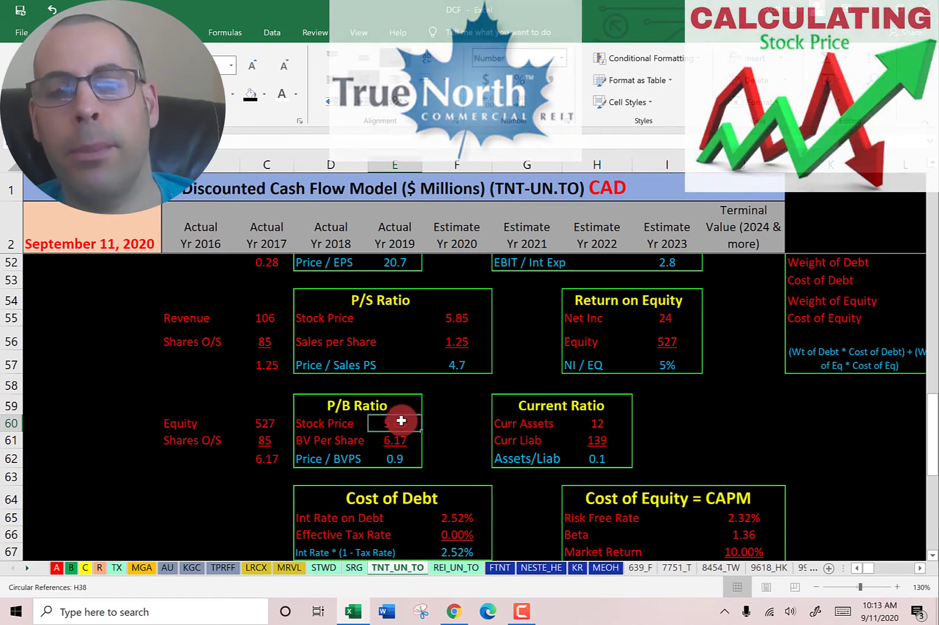
Check True North's Price / FFO Per Share figure in the green block above the ratio breakdowns.
{"action": "scroll", "coordinate": [136, 432], "scroll_direction": "up", "scroll_amount": 2}
{"action": "scroll", "coordinate": [136, 433], "scroll_direction": "up", "scroll_amount": 1}
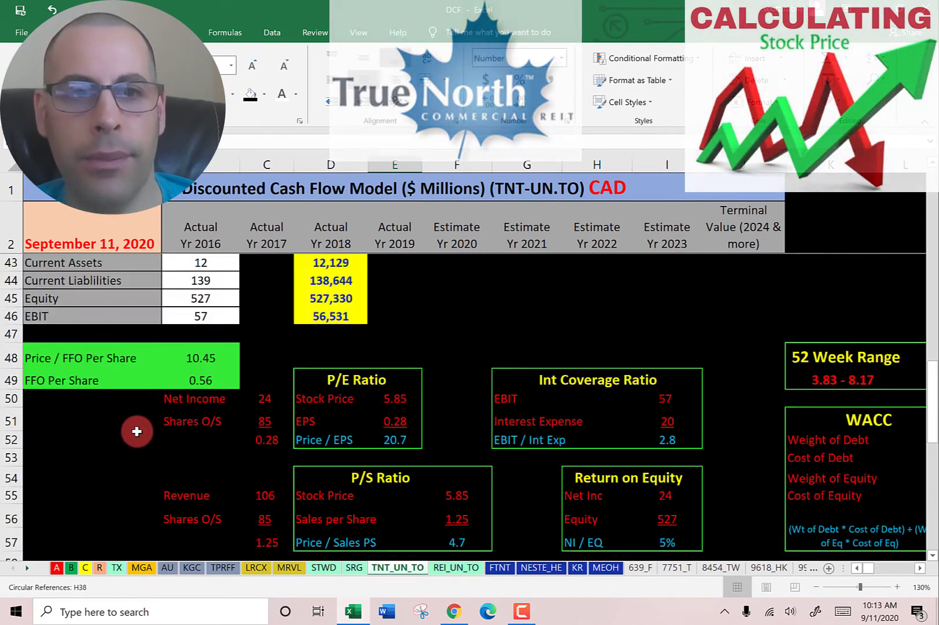
{"action": "left_click", "coordinate": [90, 358]}
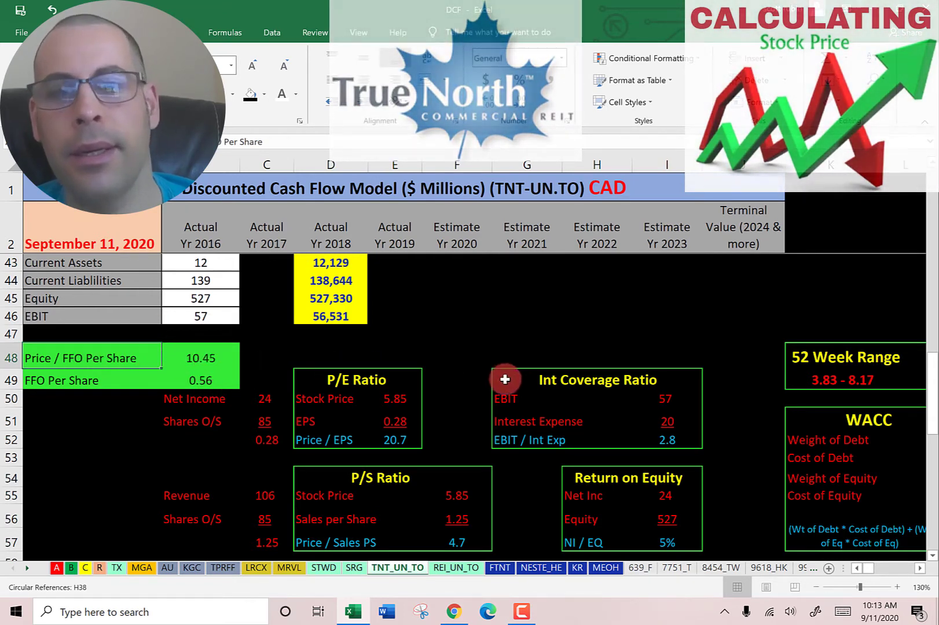
Check True North's current ratio, return on equity and interest coverage in the ratio summary.
{"action": "scroll", "coordinate": [503, 377], "scroll_direction": "up", "scroll_amount": 4}
{"action": "left_click", "coordinate": [456, 341]}
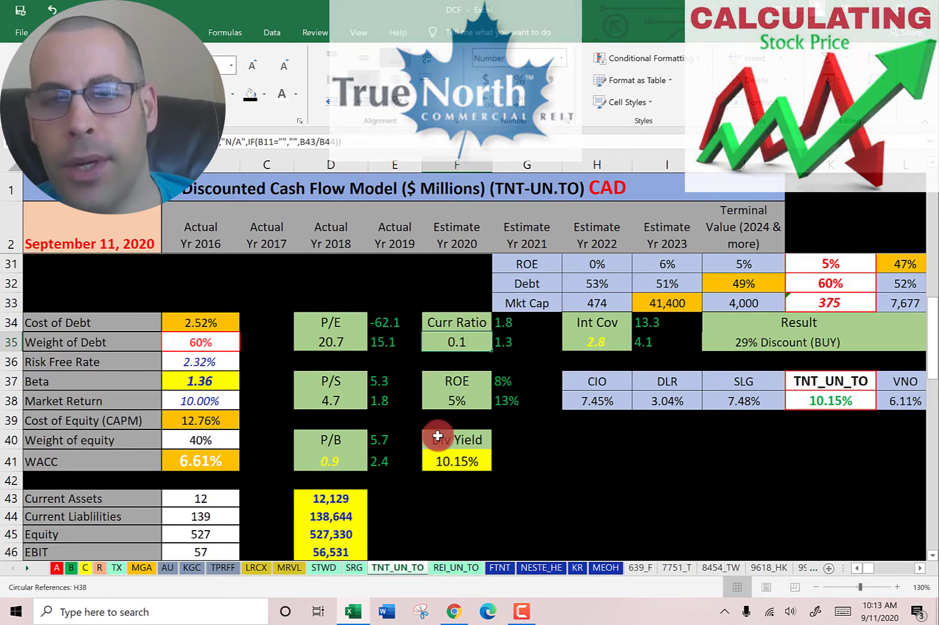
{"action": "left_click", "coordinate": [583, 329]}
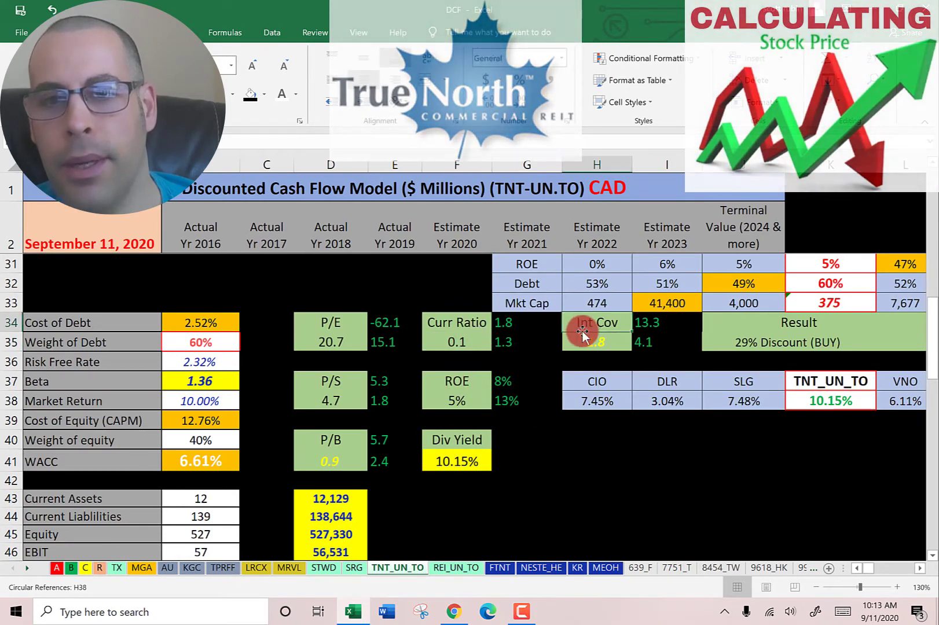
Examine the Current Ratio, Return on Equity and Int Coverage Ratio calculation boxes for True North.
{"action": "scroll", "coordinate": [583, 366], "scroll_direction": "down", "scroll_amount": 7}
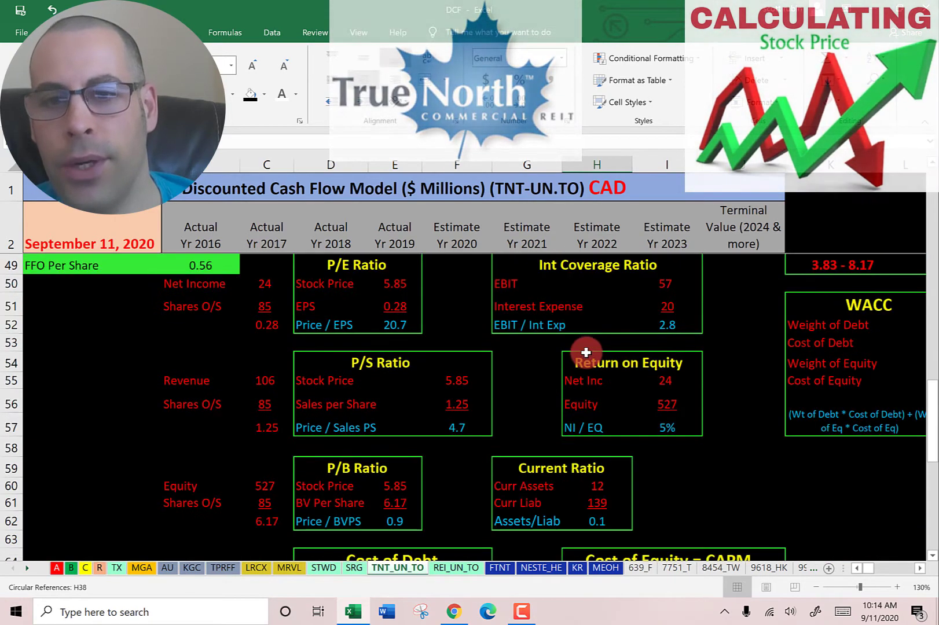
{"action": "left_click", "coordinate": [586, 421]}
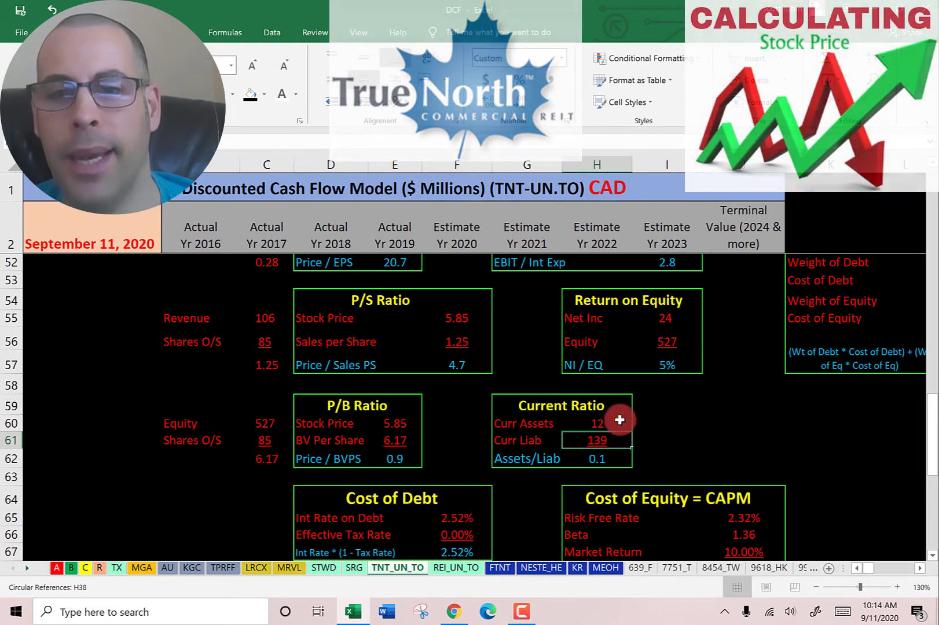
{"action": "scroll", "coordinate": [665, 425], "scroll_direction": "up", "scroll_amount": 1}
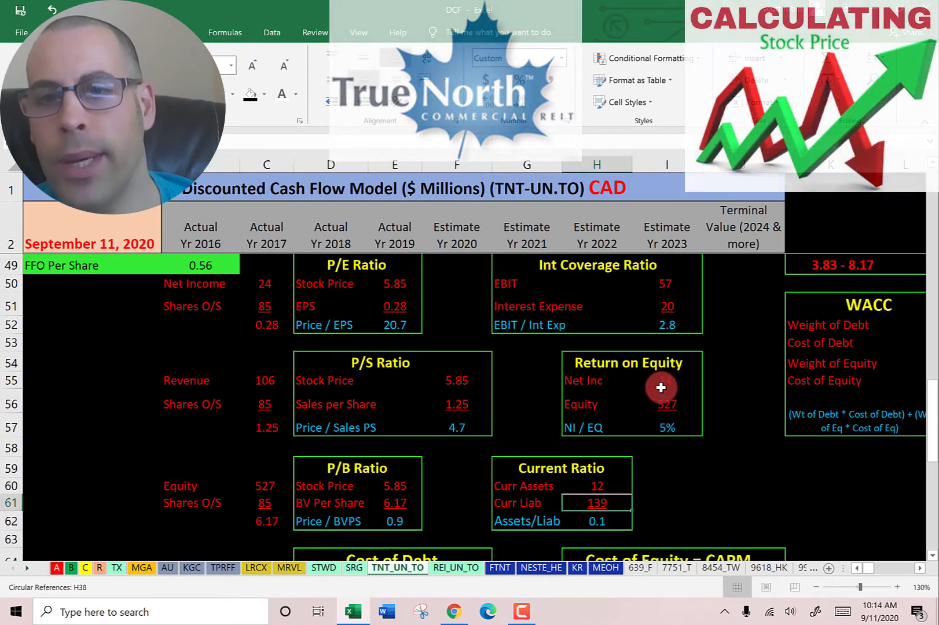
{"action": "left_click", "coordinate": [663, 382]}
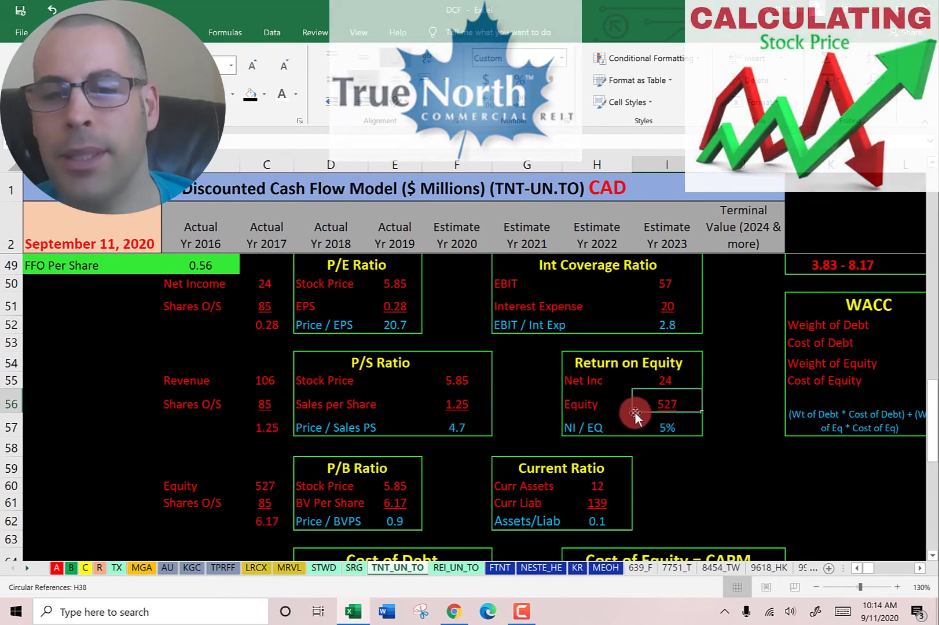
{"action": "scroll", "coordinate": [602, 366], "scroll_direction": "up", "scroll_amount": 1}
{"action": "left_click", "coordinate": [663, 342]}
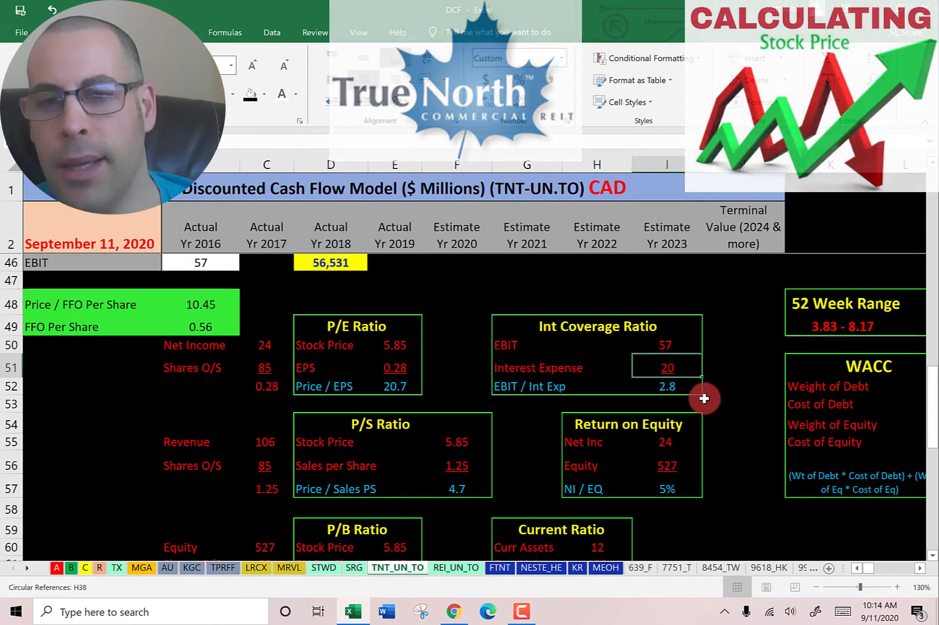
Compare True North's Price / FFO Per Share with City Office REIT, Digital Realty, SL Green, Vornado and the average.
{"action": "scroll", "coordinate": [679, 348], "scroll_direction": "up", "scroll_amount": 2}
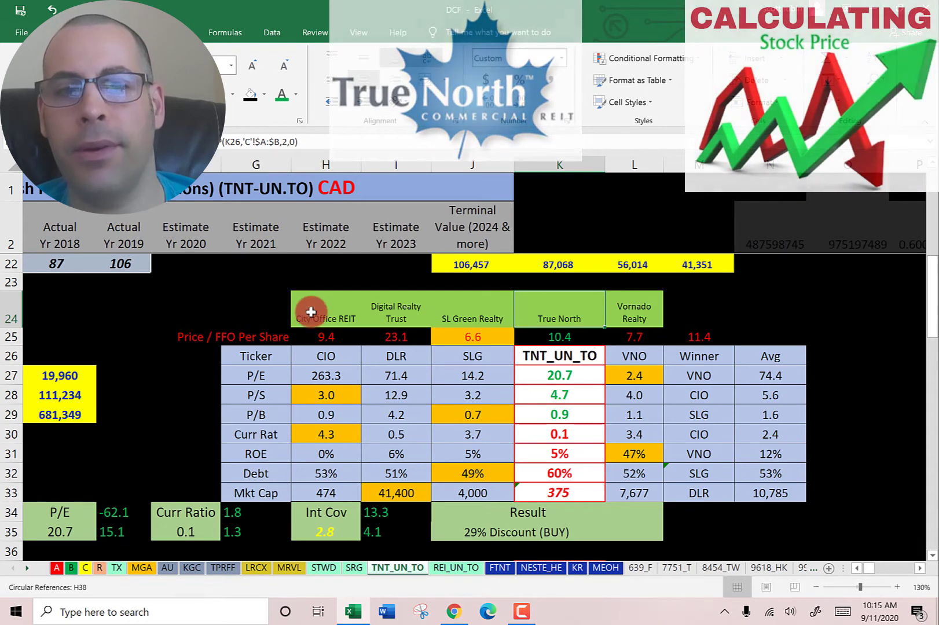
{"action": "left_click", "coordinate": [308, 315]}
{"action": "left_click", "coordinate": [388, 301]}
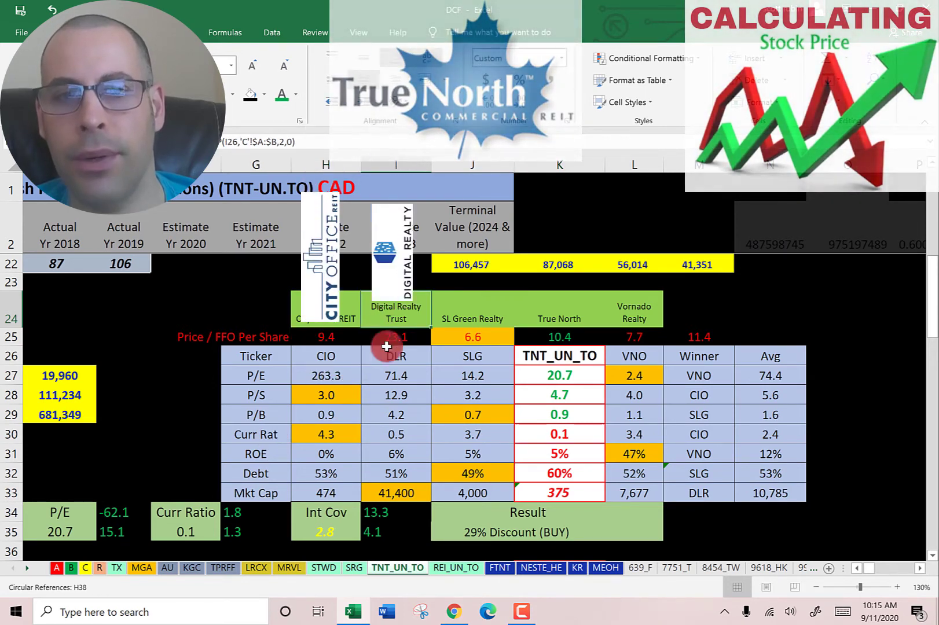
{"action": "left_click", "coordinate": [466, 310]}
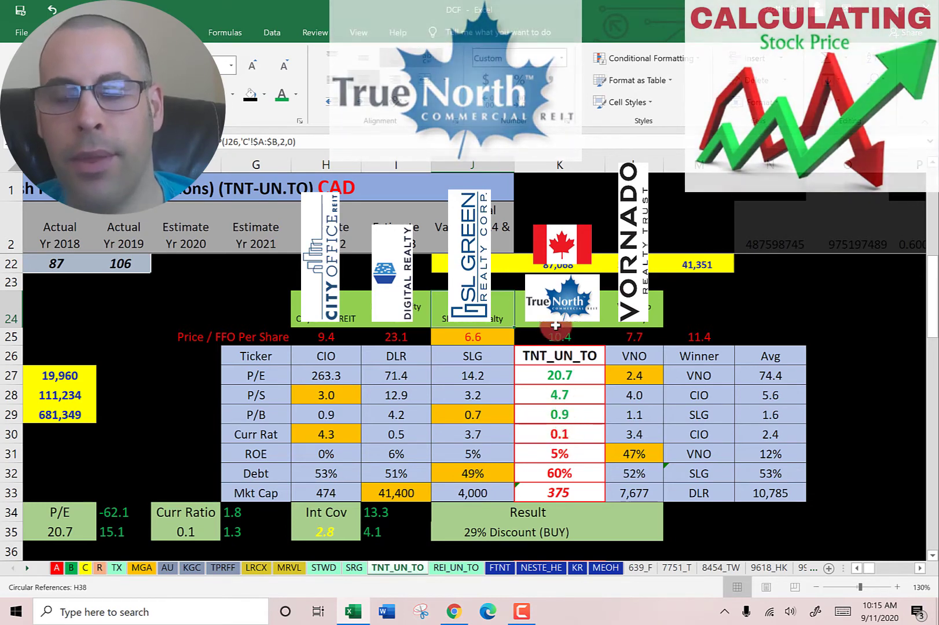
{"action": "left_click", "coordinate": [547, 335]}
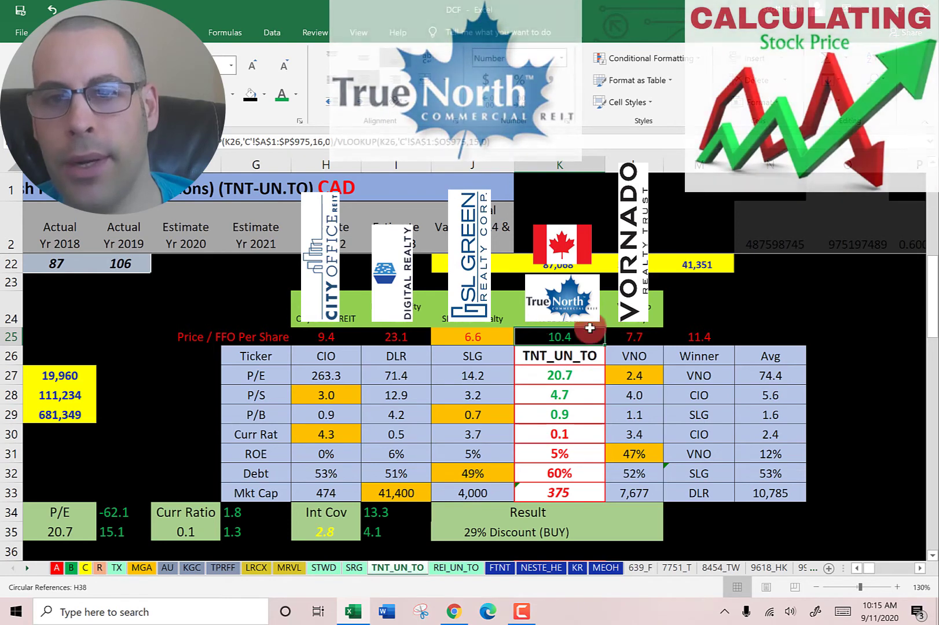
{"action": "left_click", "coordinate": [683, 339]}
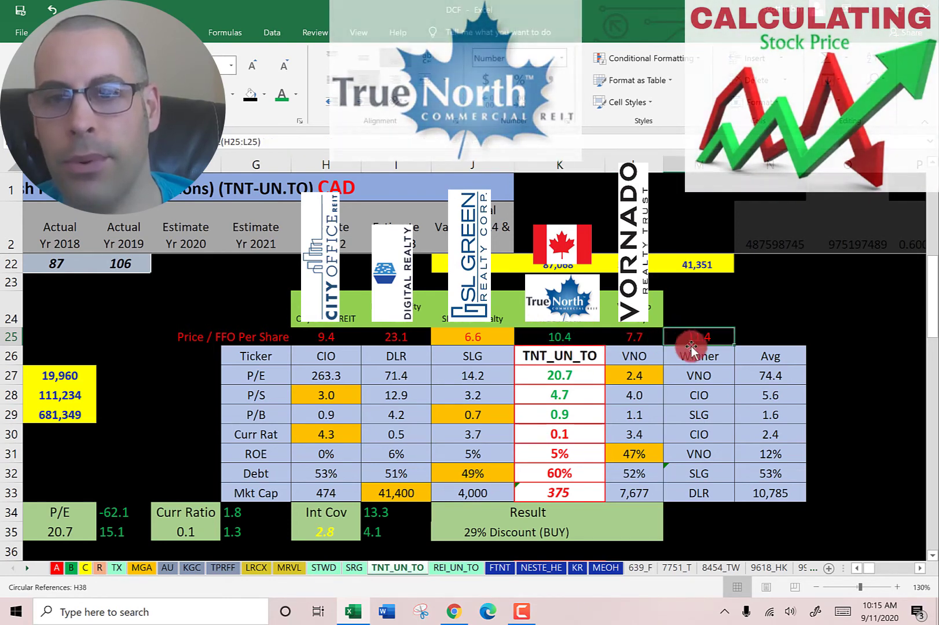
Review True North's column in the peer table from P/E down to Mkt Cap against the peers and averages.
{"action": "left_click", "coordinate": [548, 371]}
{"action": "left_click", "coordinate": [558, 395]}
{"action": "left_click", "coordinate": [558, 412]}
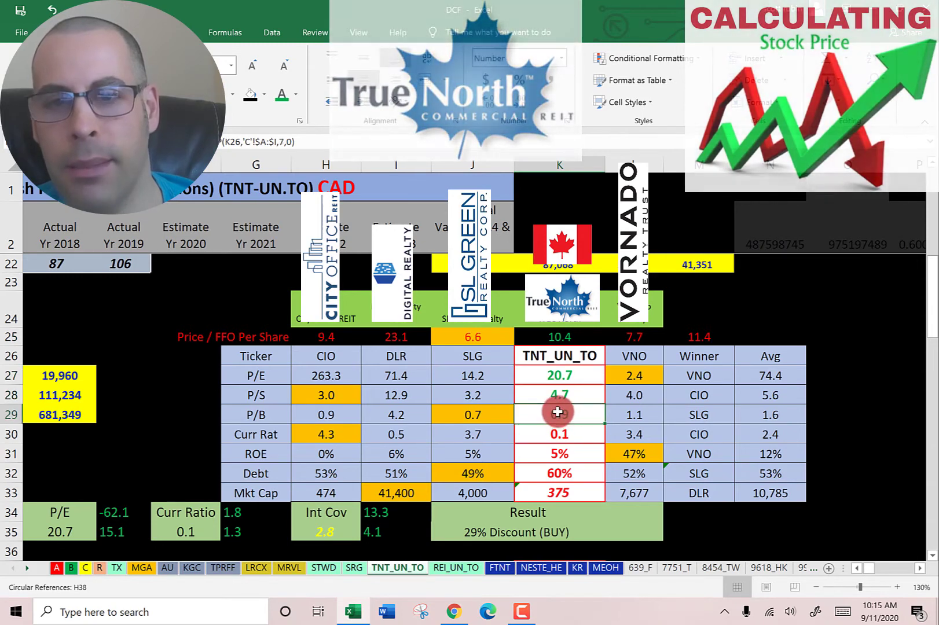
{"action": "left_click", "coordinate": [558, 434]}
{"action": "scroll", "coordinate": [610, 408], "scroll_direction": "down", "scroll_amount": 1}
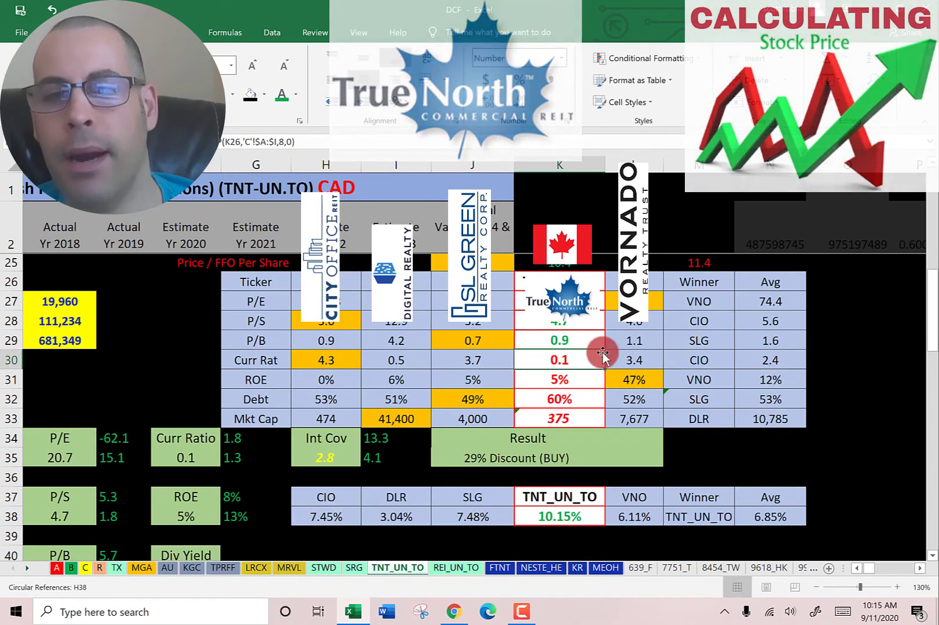
{"action": "left_click", "coordinate": [565, 379]}
{"action": "left_click", "coordinate": [558, 401]}
{"action": "left_click", "coordinate": [564, 420]}
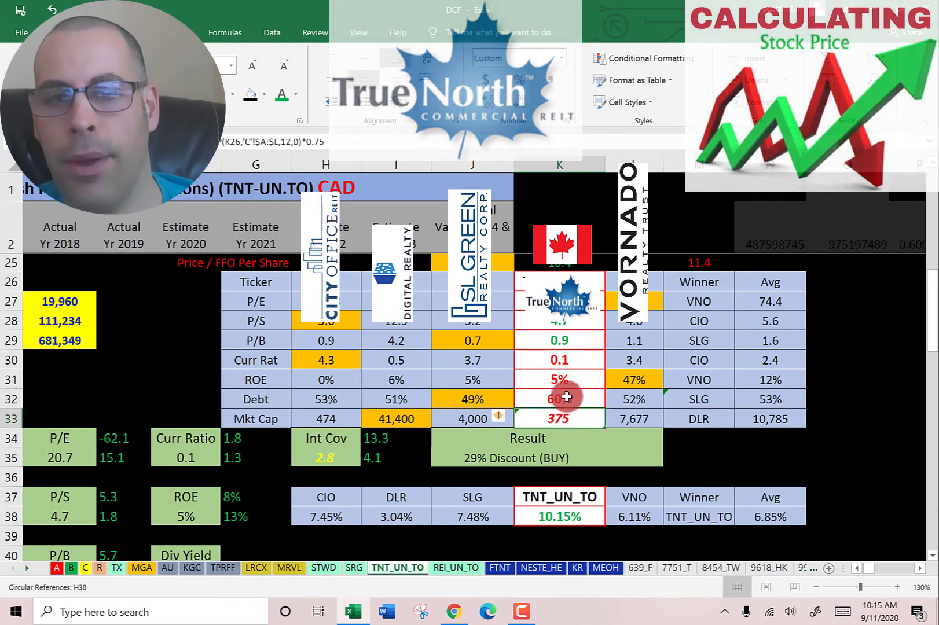
Fill True North's dividend yield in the peer comparison with orange and check the Result cell.
{"action": "scroll", "coordinate": [556, 373], "scroll_direction": "down", "scroll_amount": 2}
{"action": "left_click", "coordinate": [560, 401]}
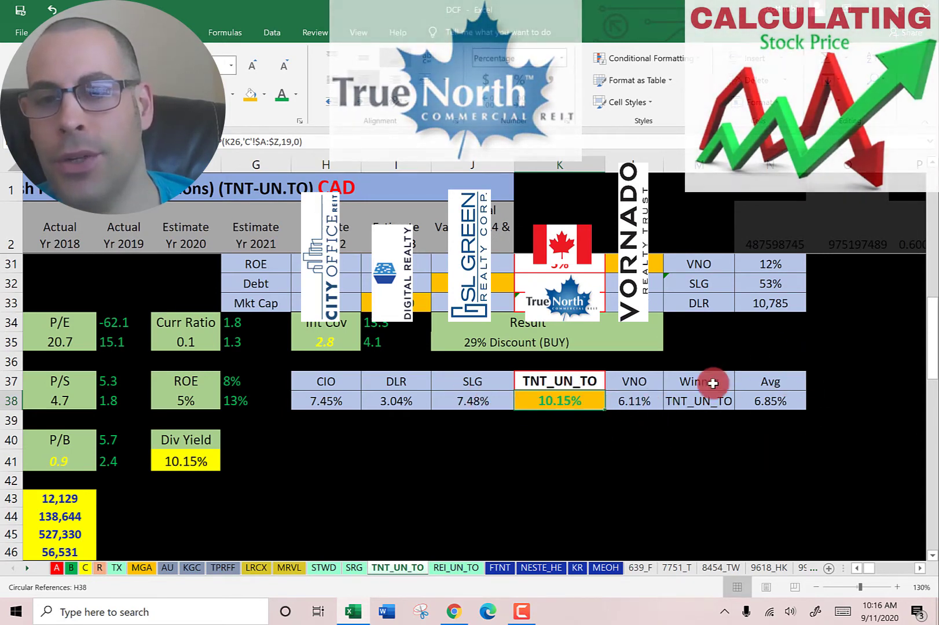
{"action": "scroll", "coordinate": [613, 468], "scroll_direction": "up", "scroll_amount": 2}
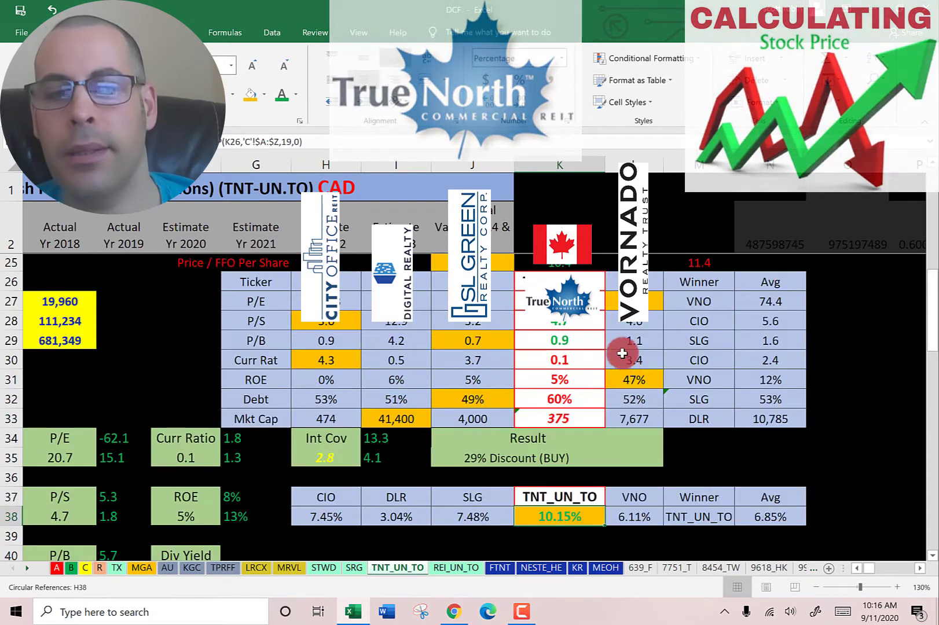
{"action": "left_click", "coordinate": [492, 458]}
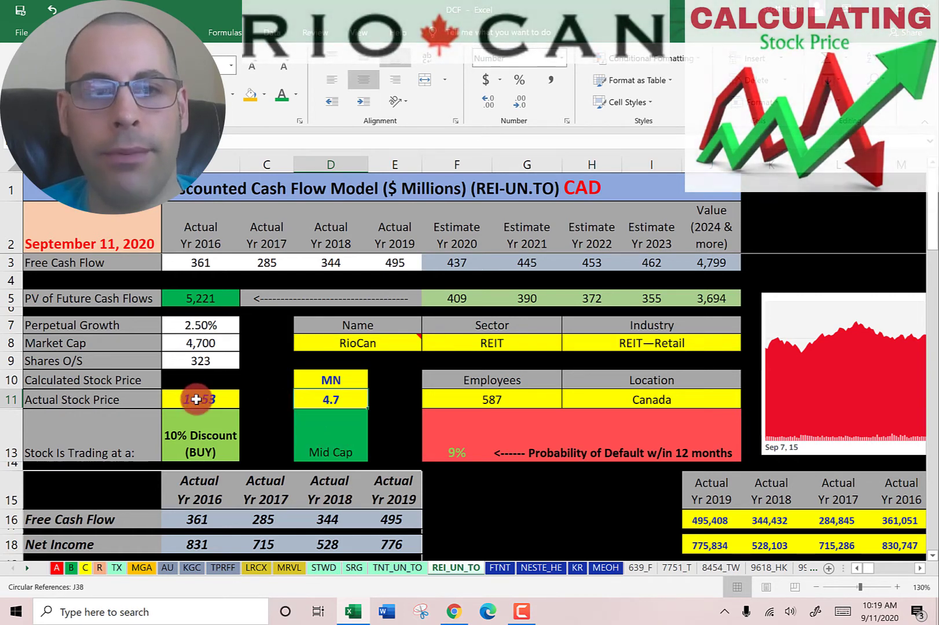
On the REI_UN_TO sheet, review RioCan's yearly free cash flow for 2016 through 2019.
{"action": "scroll", "coordinate": [364, 411], "scroll_direction": "down", "scroll_amount": 3}
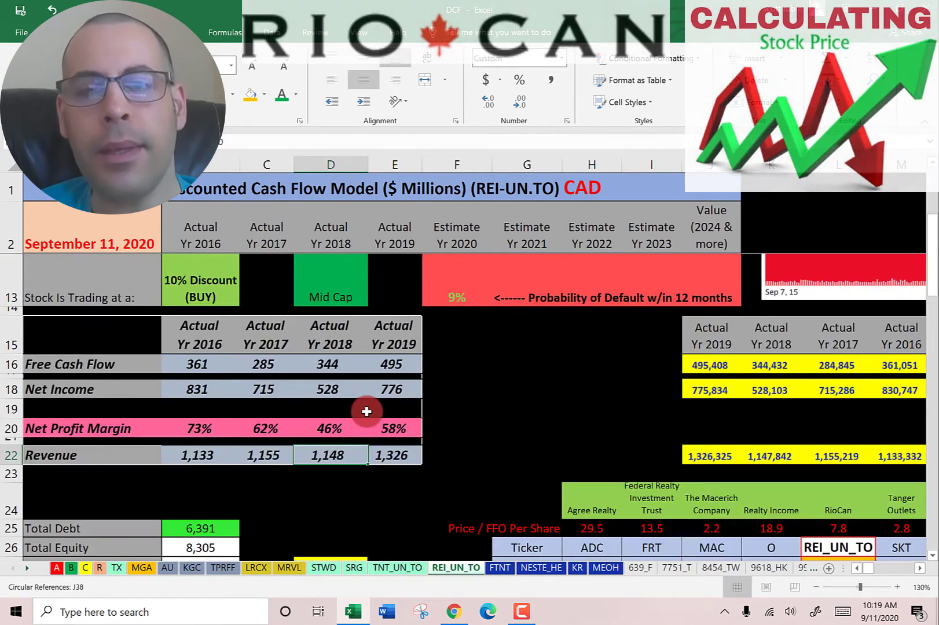
{"action": "left_click", "coordinate": [200, 364]}
{"action": "left_click", "coordinate": [254, 363]}
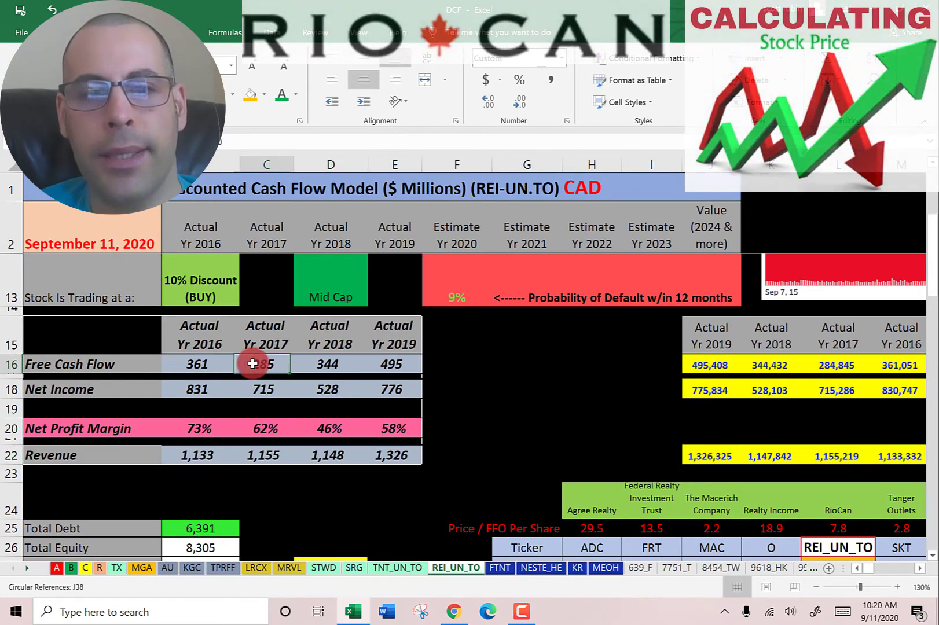
{"action": "left_click", "coordinate": [328, 363]}
{"action": "left_click", "coordinate": [383, 368]}
Review RioCan's yearly net income and revenue figures up to 2019.
{"action": "left_click", "coordinate": [398, 388]}
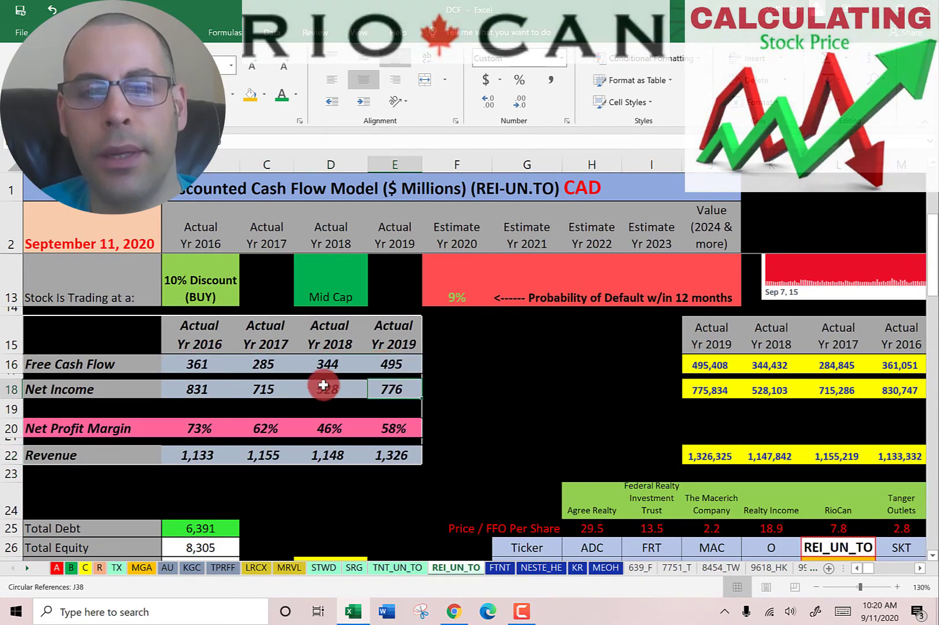
{"action": "left_click", "coordinate": [324, 383]}
{"action": "left_click", "coordinate": [257, 390]}
{"action": "left_click", "coordinate": [193, 455]}
{"action": "left_click", "coordinate": [243, 455]}
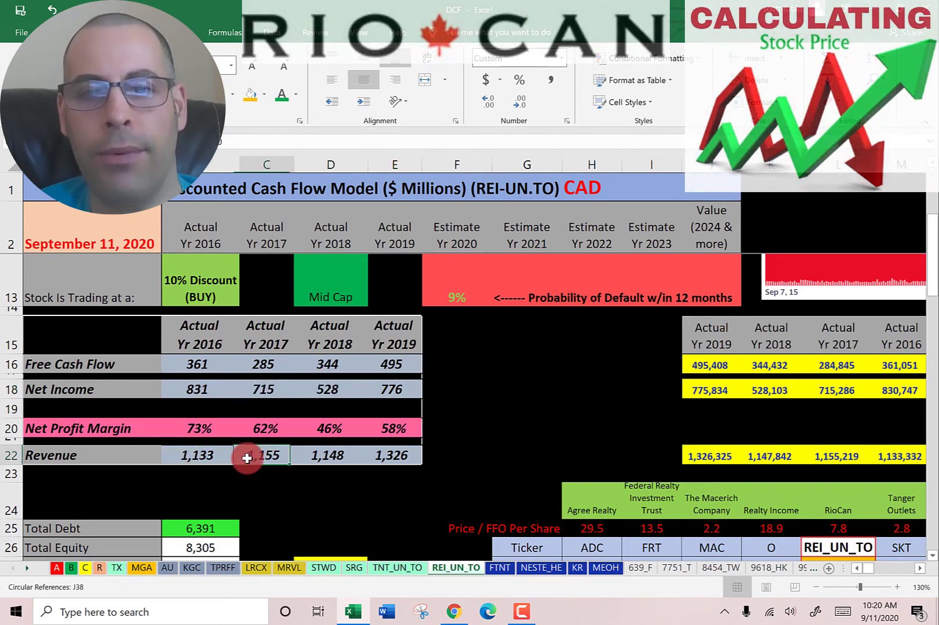
{"action": "left_click", "coordinate": [324, 455]}
{"action": "left_click", "coordinate": [231, 346]}
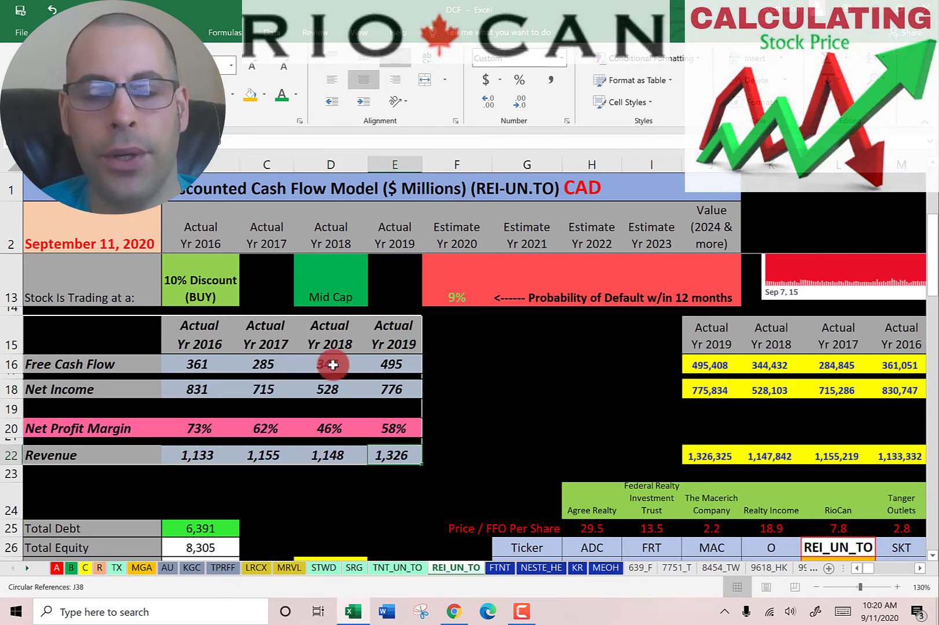
Review RioCan's debt figures and the WACC inputs, checking cost of debt, beta and cost of equity (CAPM).
{"action": "scroll", "coordinate": [255, 346], "scroll_direction": "down", "scroll_amount": 3}
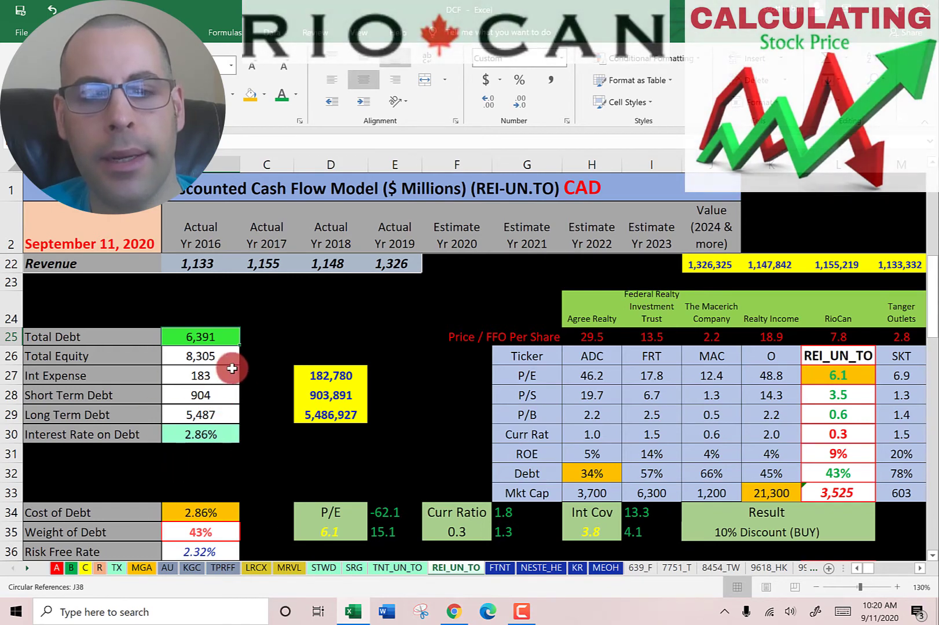
{"action": "scroll", "coordinate": [232, 368], "scroll_direction": "down", "scroll_amount": 3}
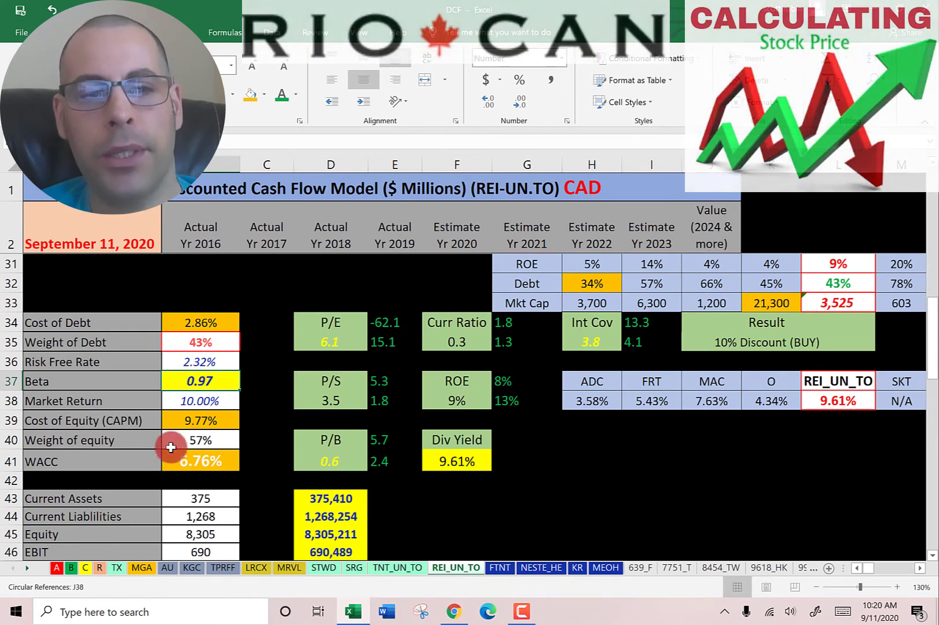
{"action": "left_click", "coordinate": [172, 322]}
{"action": "left_click", "coordinate": [170, 419]}
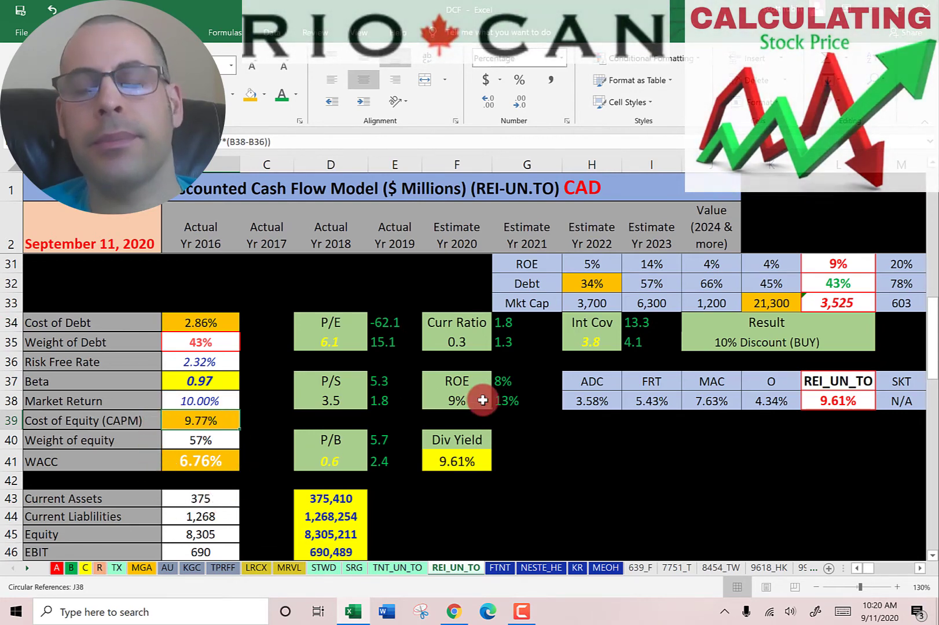
Reveal RioCan's calculated stock price by changing its font to white, and check the trading discount or premium cell.
{"action": "scroll", "coordinate": [481, 400], "scroll_direction": "up", "scroll_amount": 10}
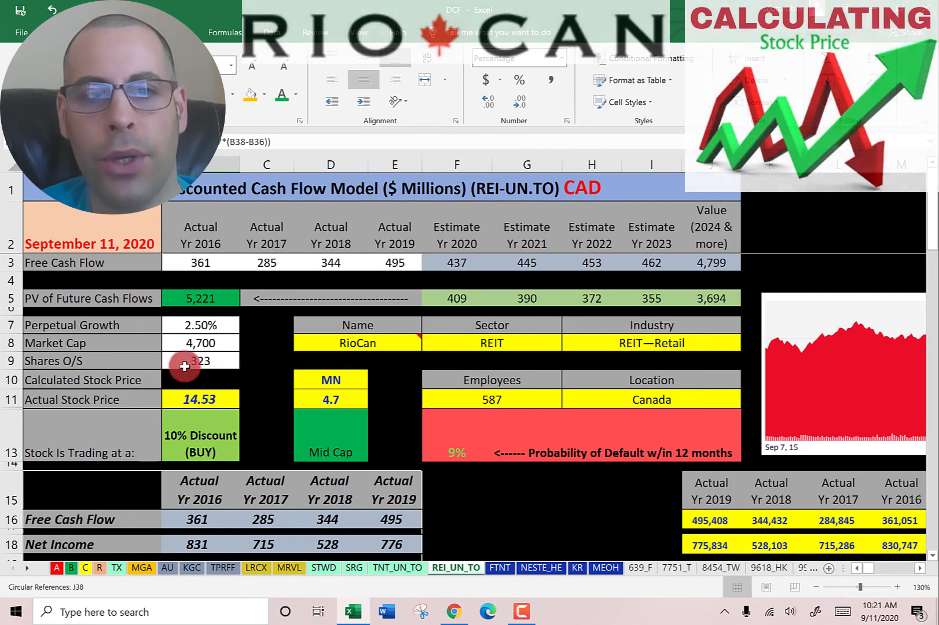
{"action": "left_click", "coordinate": [191, 382]}
{"action": "left_click", "coordinate": [296, 94]}
{"action": "left_click", "coordinate": [274, 145]}
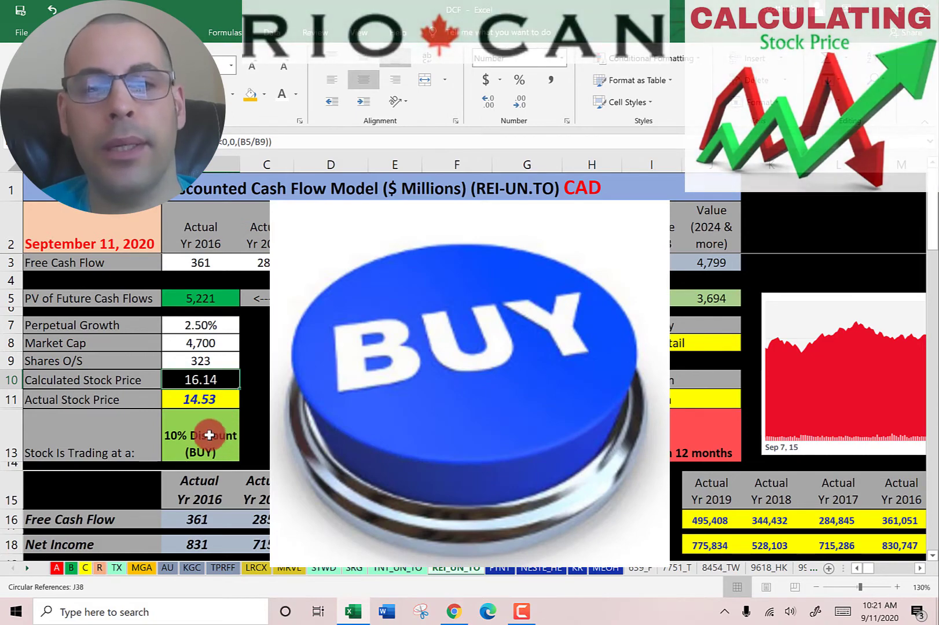
{"action": "left_click", "coordinate": [207, 439]}
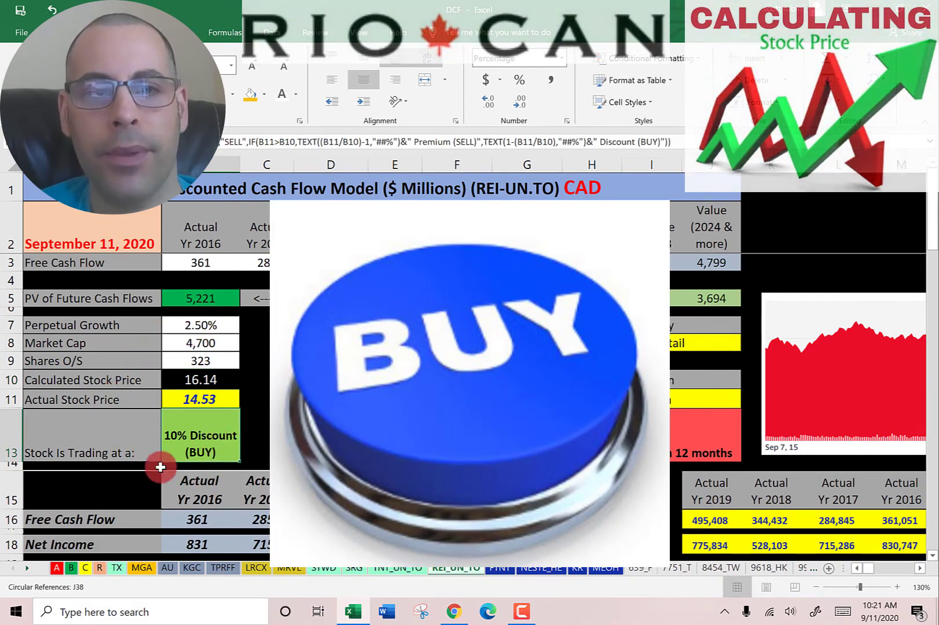
Compare with RioCan's share price versus fair value page in Chrome, and delete the stock price chart from the Excel sheet.
{"action": "key", "text": "alt+Tab"}
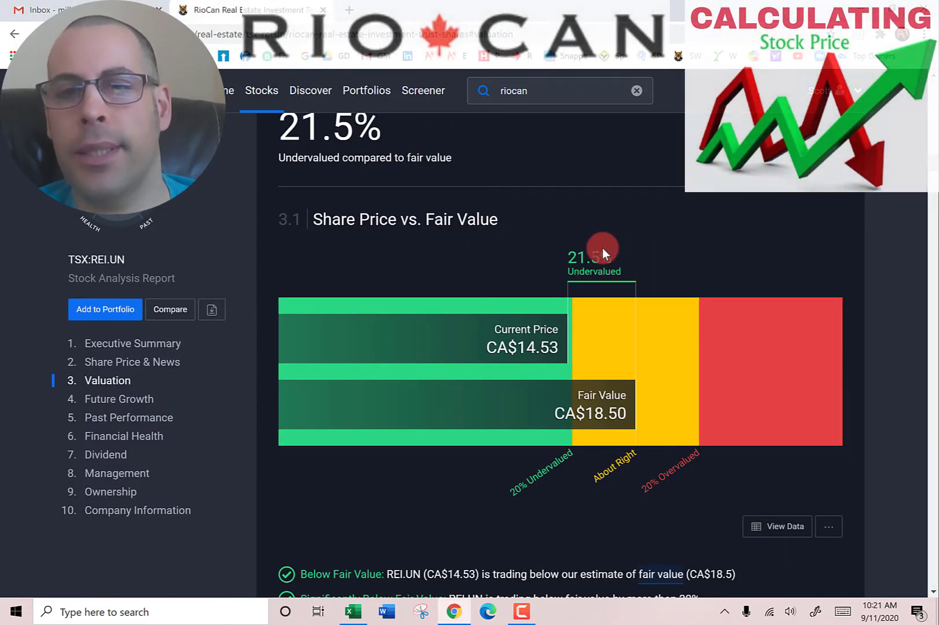
{"action": "key", "text": "alt+Tab"}
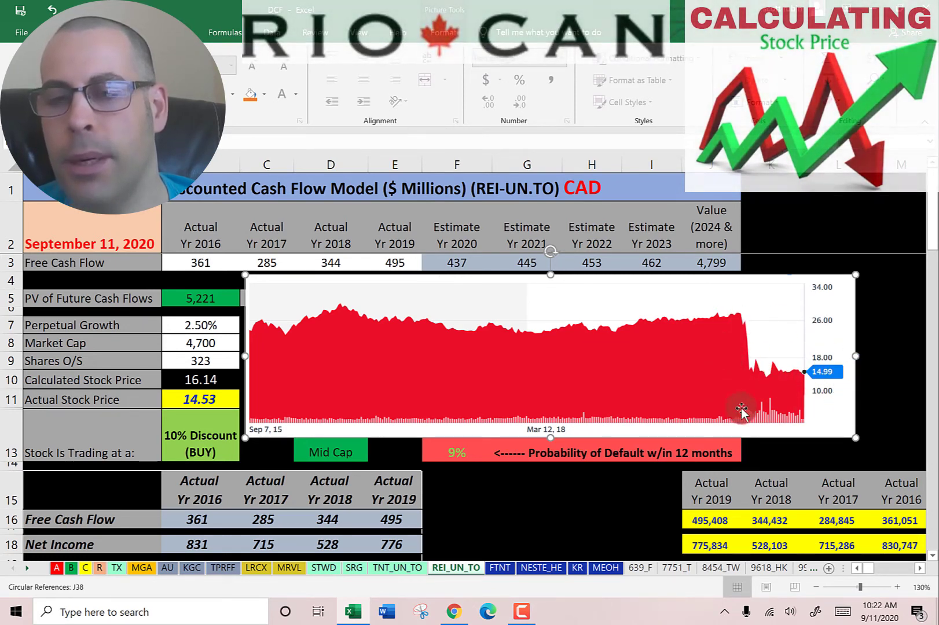
{"action": "key", "text": "Delete"}
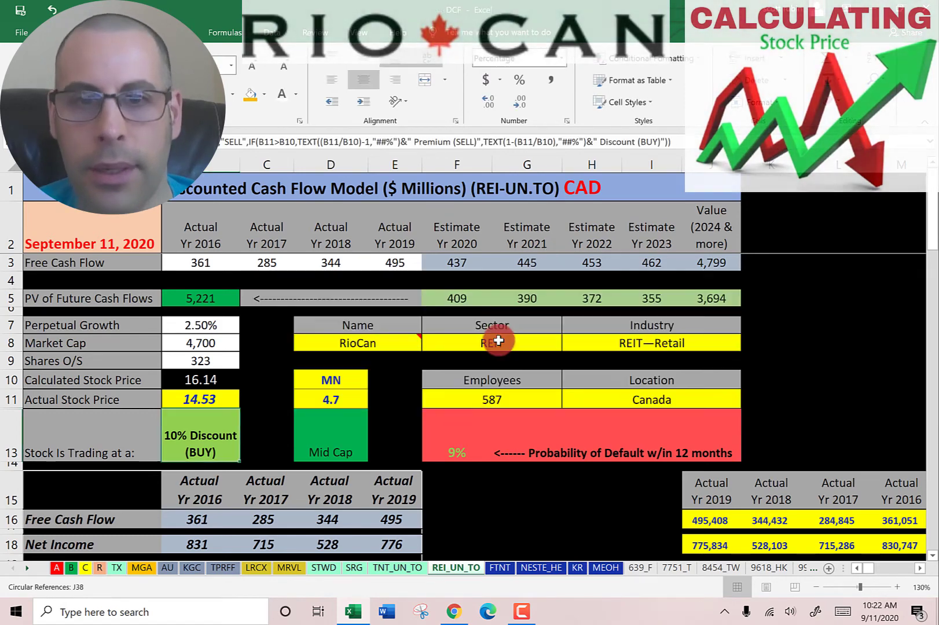
Examine RioCan's P/E, P/S and P/B ratios and the boxes showing how each is calculated.
{"action": "scroll", "coordinate": [491, 339], "scroll_direction": "down", "scroll_amount": 9}
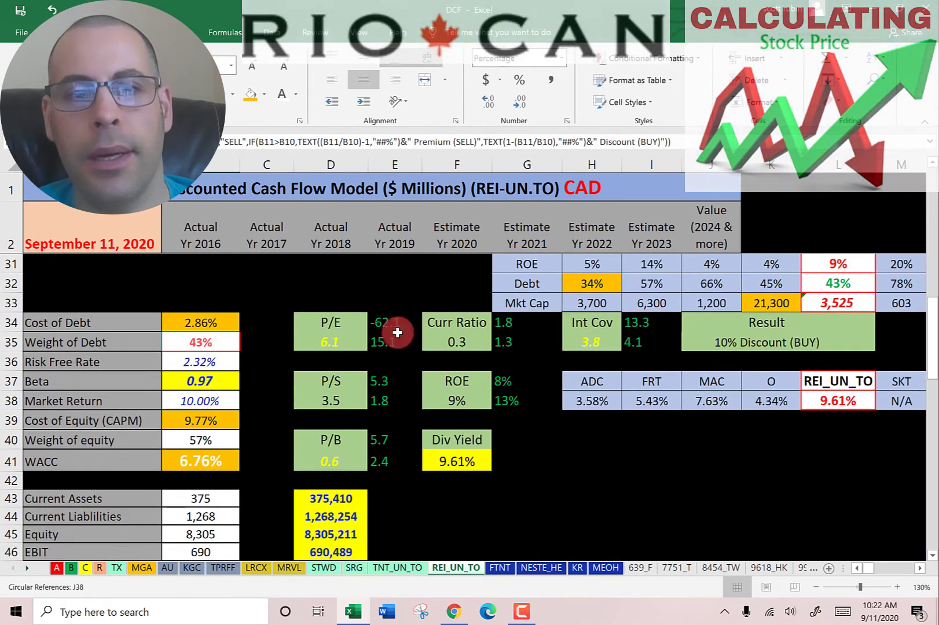
{"action": "left_click", "coordinate": [316, 341]}
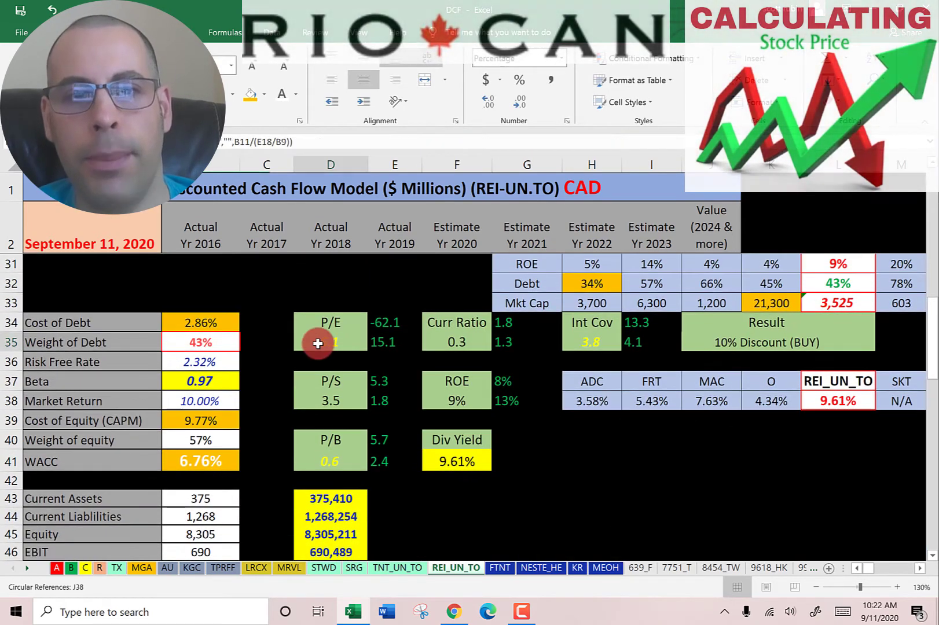
{"action": "left_click", "coordinate": [319, 404]}
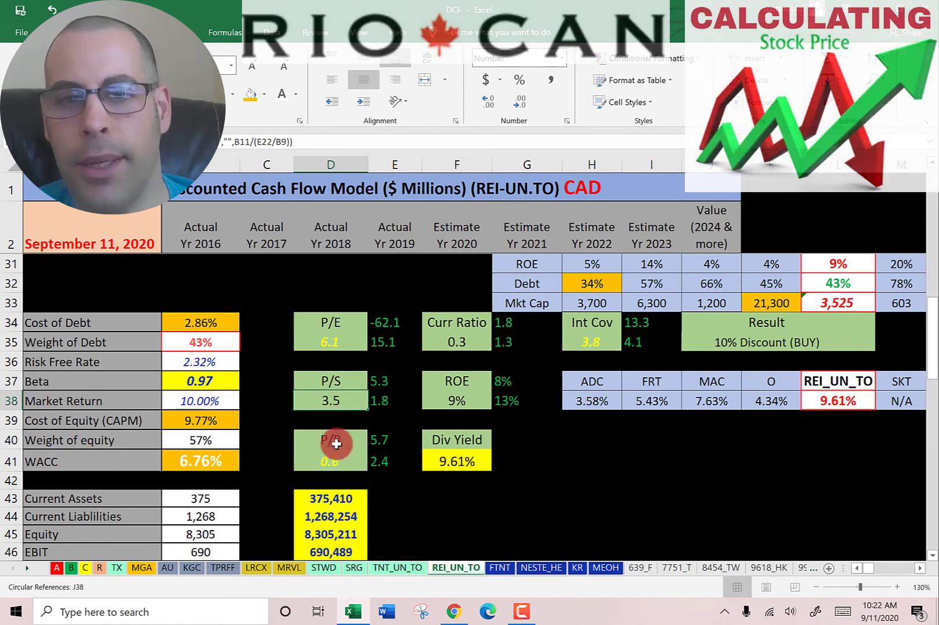
{"action": "left_click", "coordinate": [328, 460]}
{"action": "scroll", "coordinate": [354, 343], "scroll_direction": "down", "scroll_amount": 5}
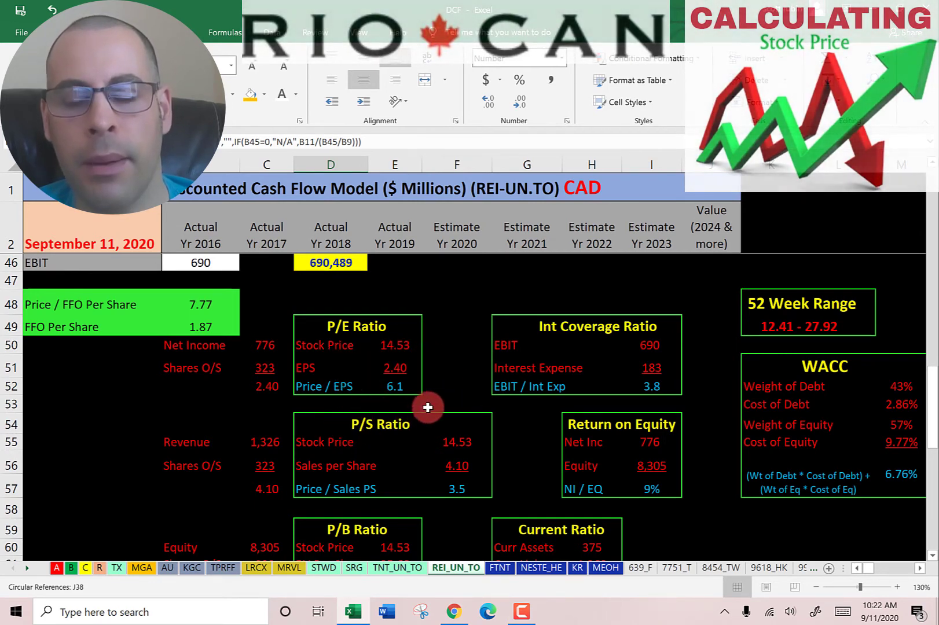
{"action": "scroll", "coordinate": [427, 407], "scroll_direction": "down", "scroll_amount": 2}
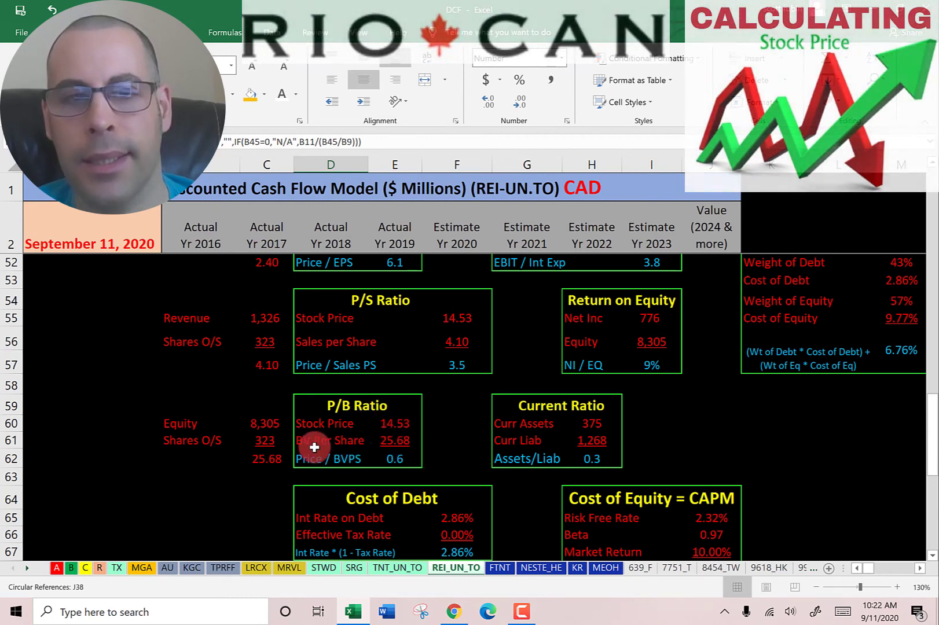
Examine RioCan's Price / FFO Per Share and current ratio, including the current assets and liabilities behind it.
{"action": "scroll", "coordinate": [122, 451], "scroll_direction": "up", "scroll_amount": 3}
{"action": "left_click", "coordinate": [100, 344]}
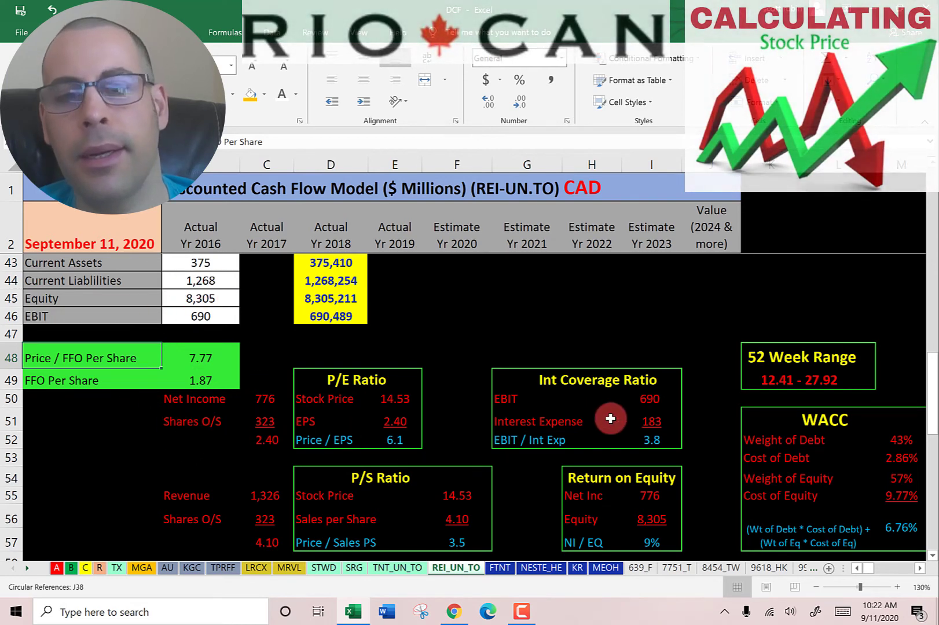
{"action": "scroll", "coordinate": [610, 419], "scroll_direction": "up", "scroll_amount": 4}
{"action": "left_click", "coordinate": [457, 342]}
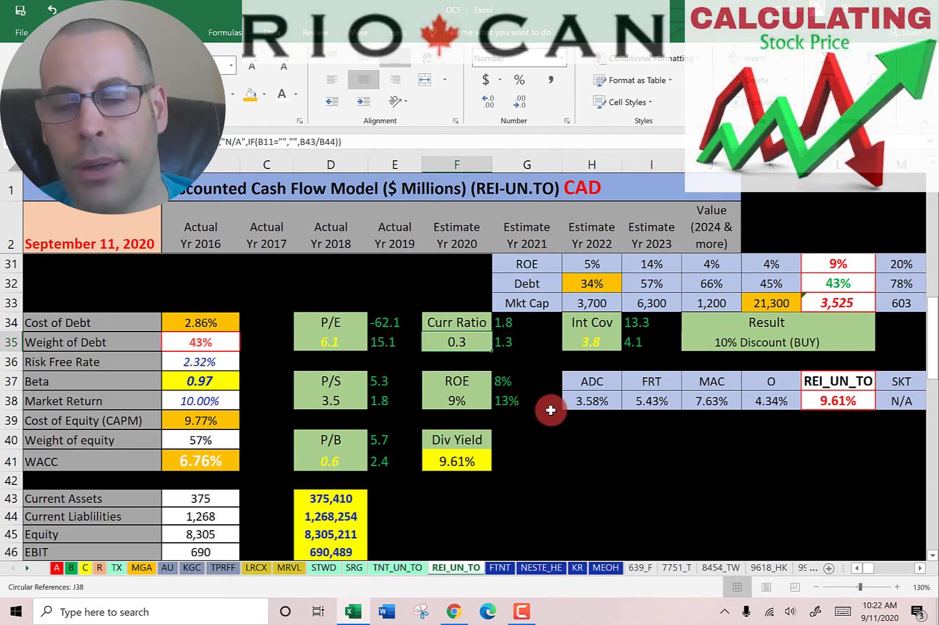
{"action": "scroll", "coordinate": [549, 410], "scroll_direction": "down", "scroll_amount": 7}
{"action": "left_click", "coordinate": [584, 423]}
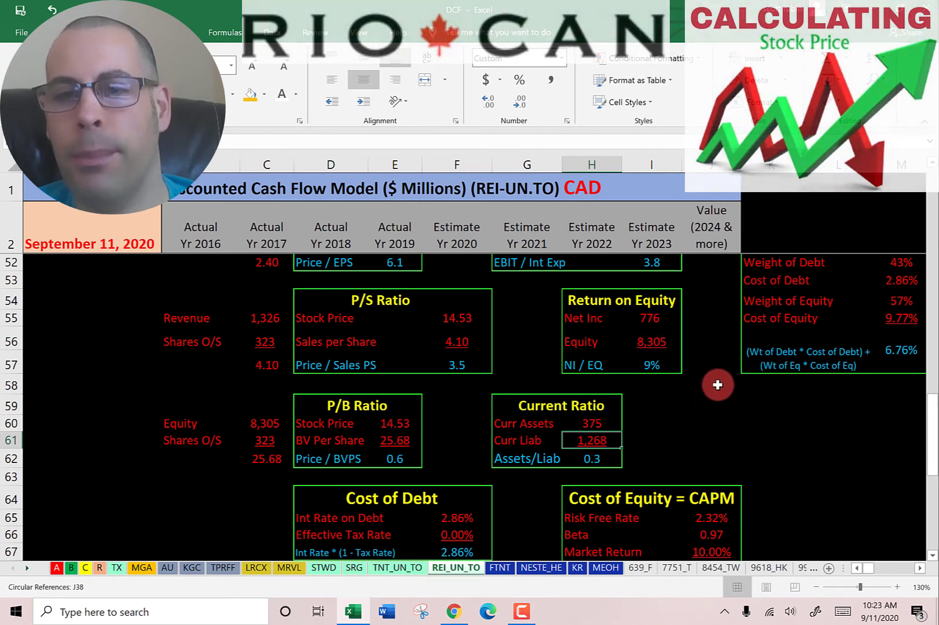
Compare RioCan's column in the peer table with the other retail REITs, checking its Price / FFO Per Share.
{"action": "scroll", "coordinate": [718, 385], "scroll_direction": "up", "scroll_amount": 2}
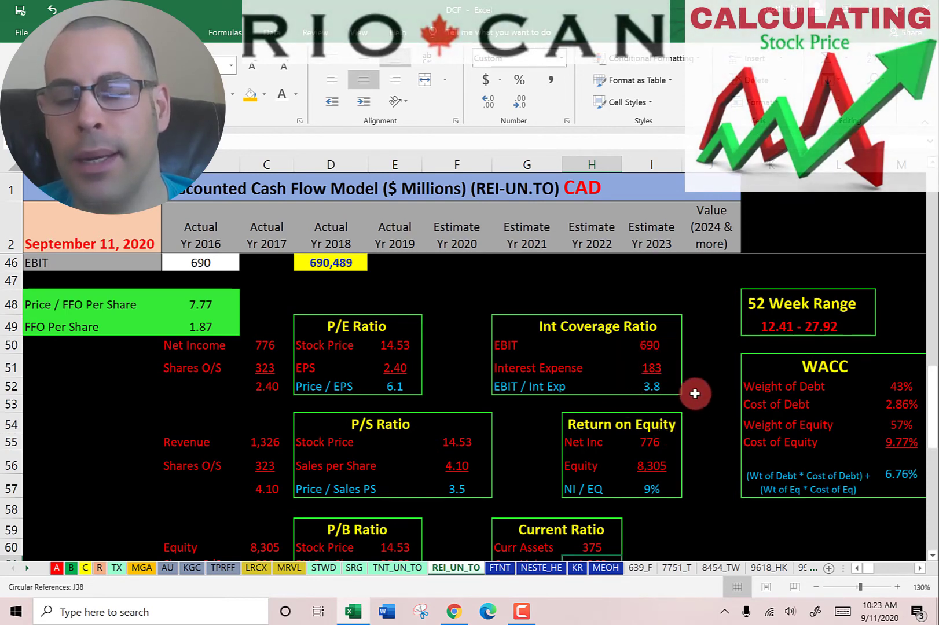
{"action": "scroll", "coordinate": [717, 405], "scroll_direction": "up", "scroll_amount": 8}
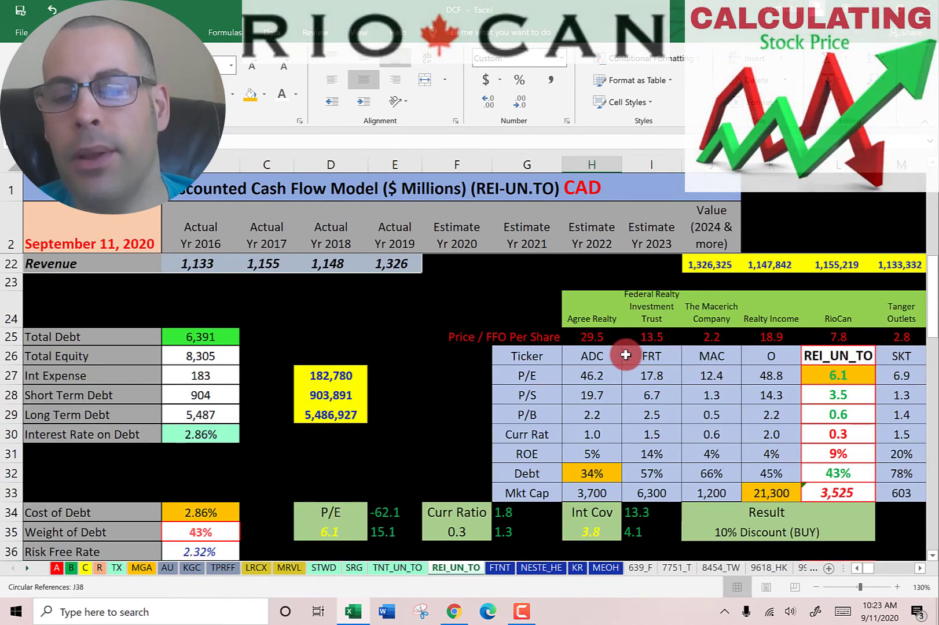
{"action": "scroll", "coordinate": [639, 378], "scroll_direction": "right", "scroll_amount": 5}
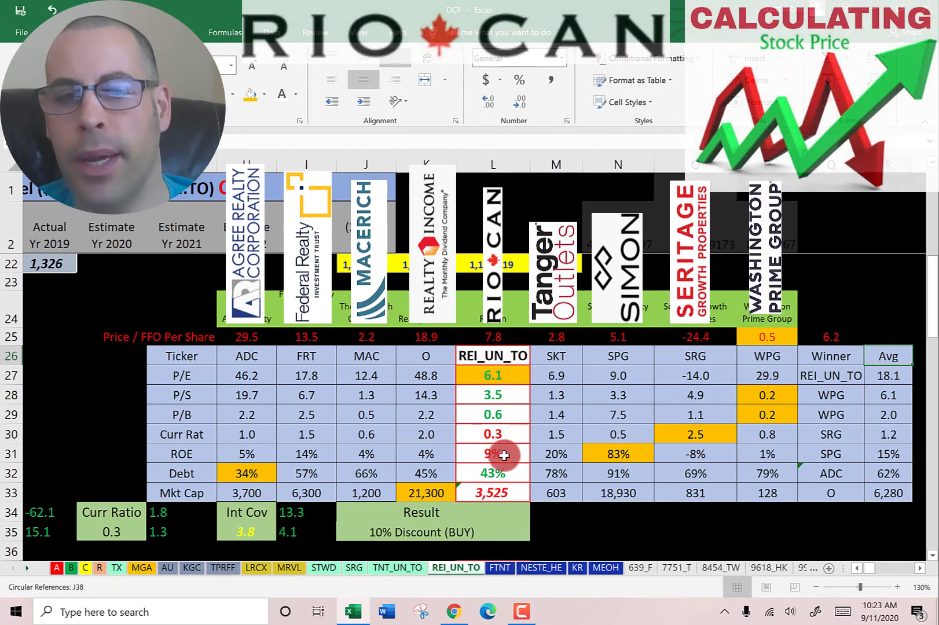
{"action": "left_click", "coordinate": [499, 340]}
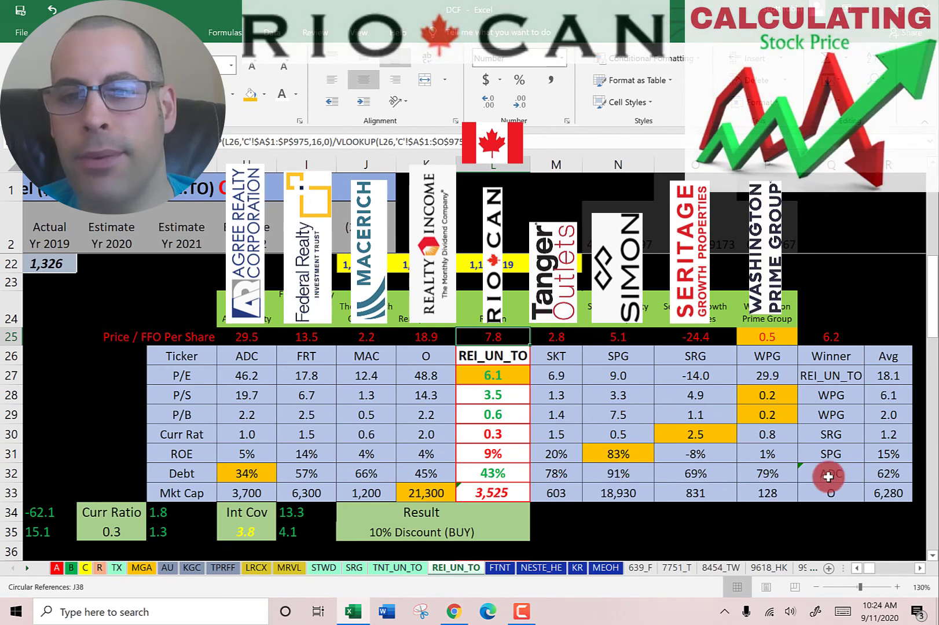
Highlight RioCan's dividend yield in the peer comparison with orange fill and green text, and check the average and Result cells.
{"action": "scroll", "coordinate": [513, 423], "scroll_direction": "down", "scroll_amount": 3}
{"action": "left_click", "coordinate": [498, 460]}
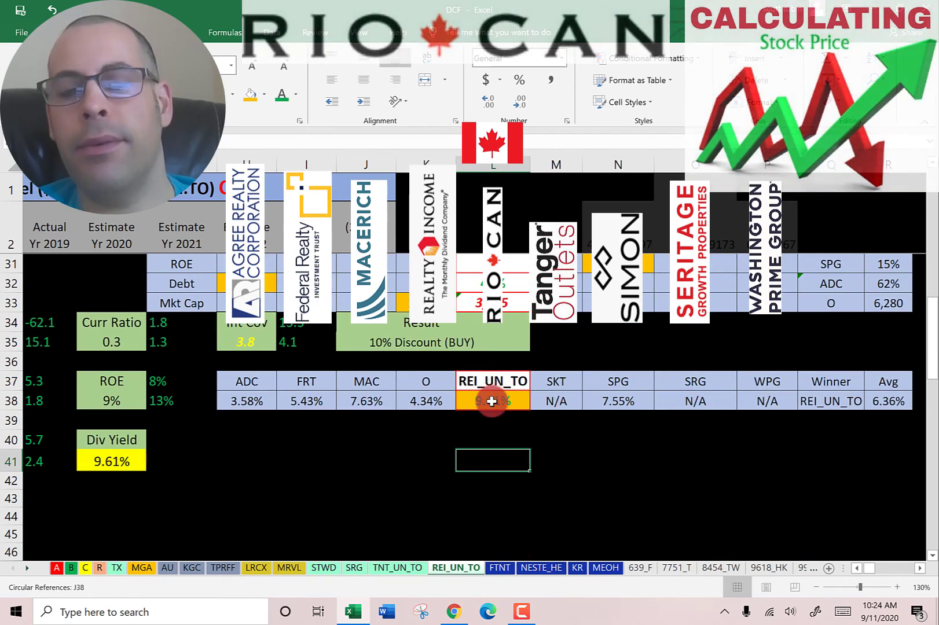
{"action": "key", "text": "Up"}
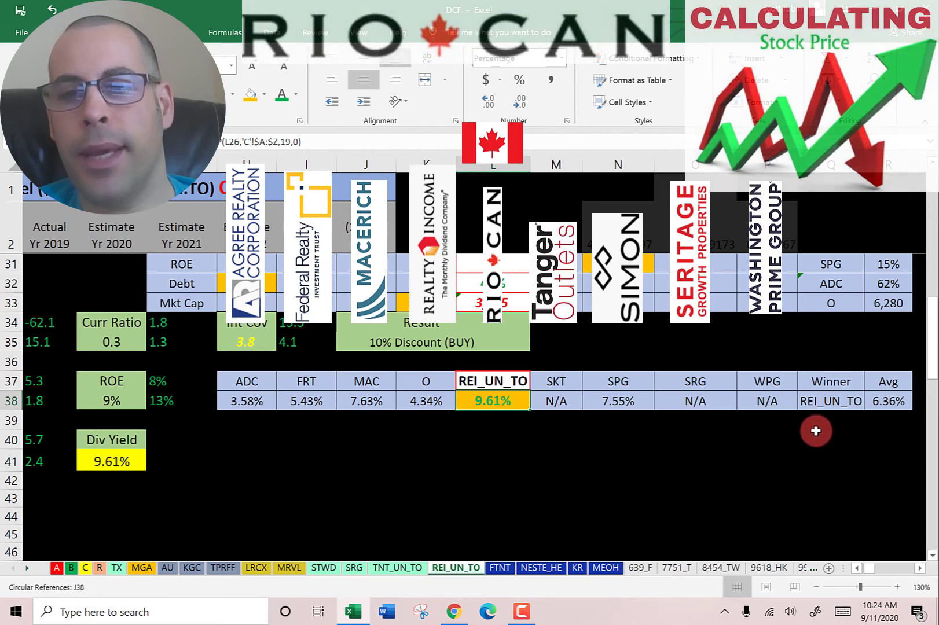
{"action": "left_click", "coordinate": [891, 402]}
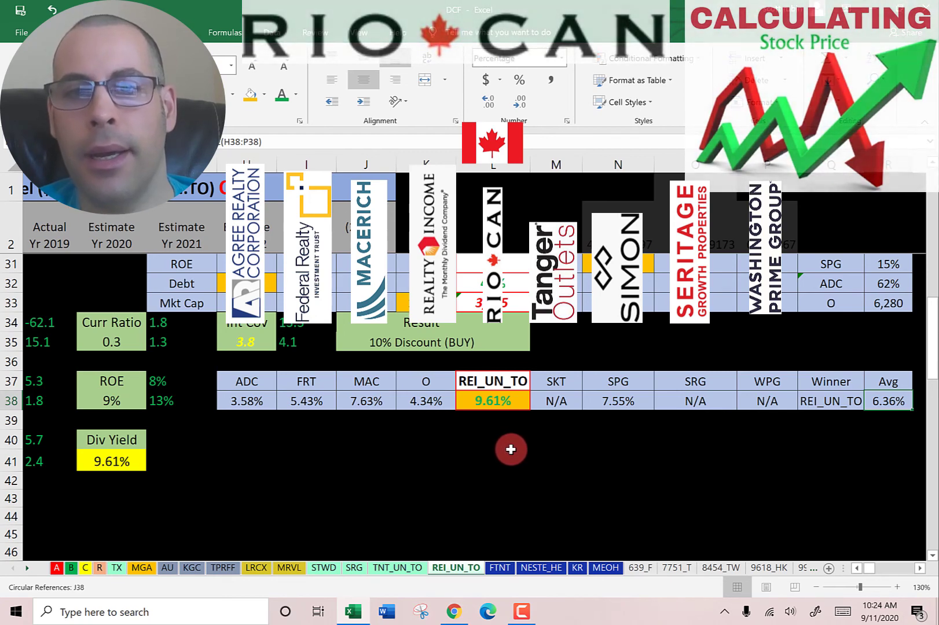
{"action": "scroll", "coordinate": [510, 449], "scroll_direction": "up", "scroll_amount": 2}
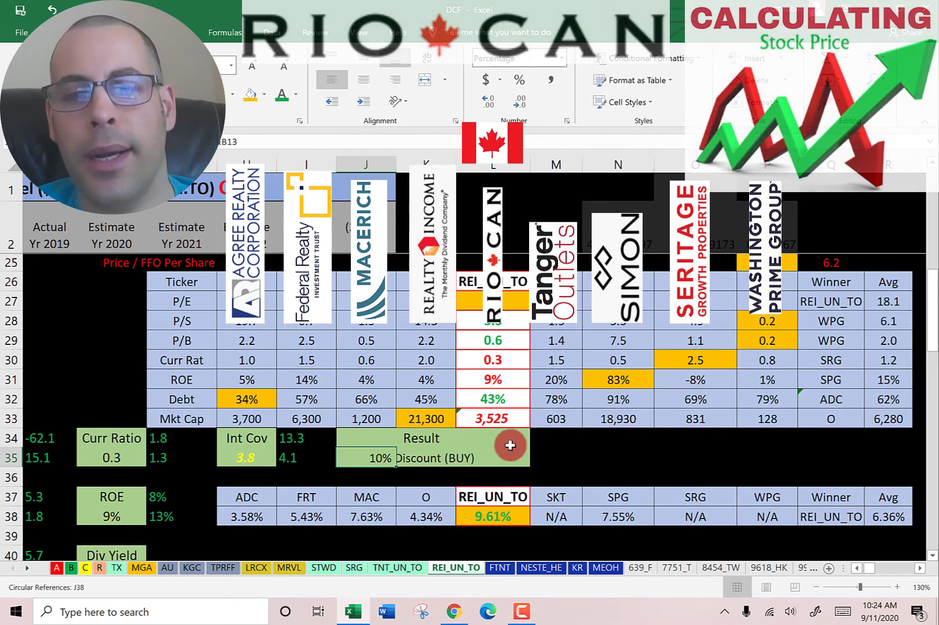